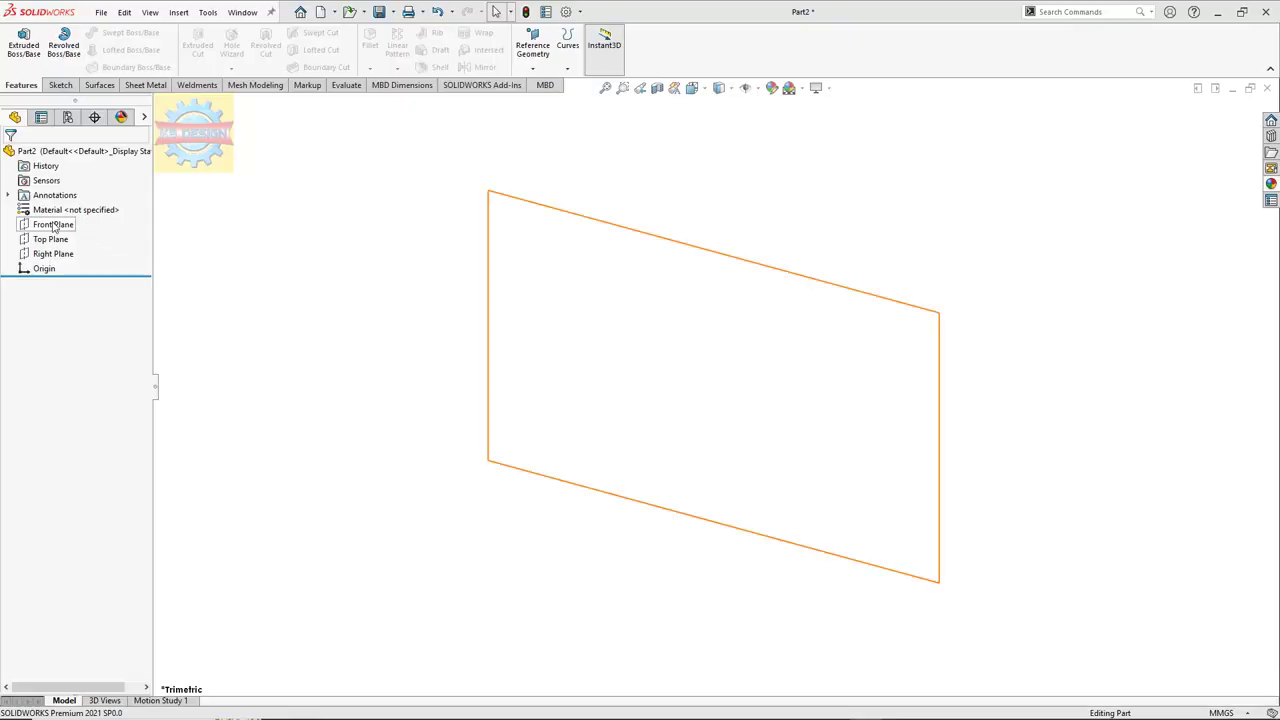
- Draw a closed right triangle with a vertical side and horizontal base on the Front Plane
click(55, 225)
click(63, 207)
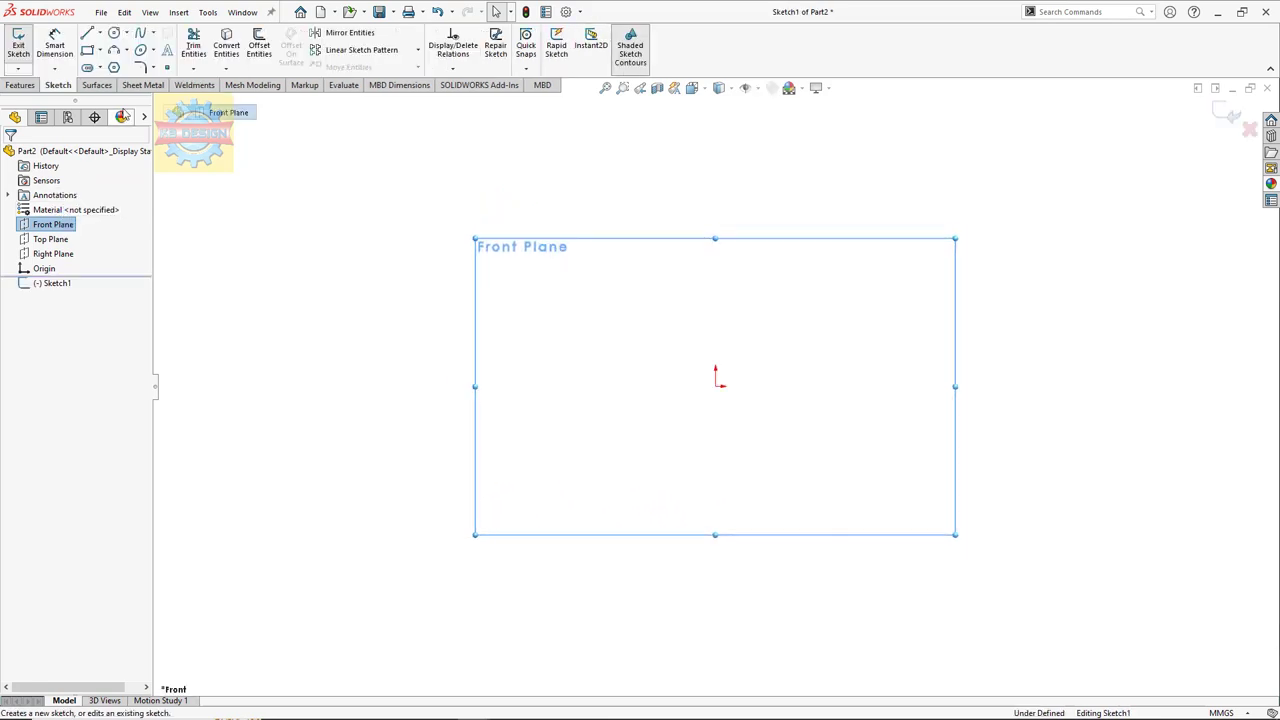
click(88, 34)
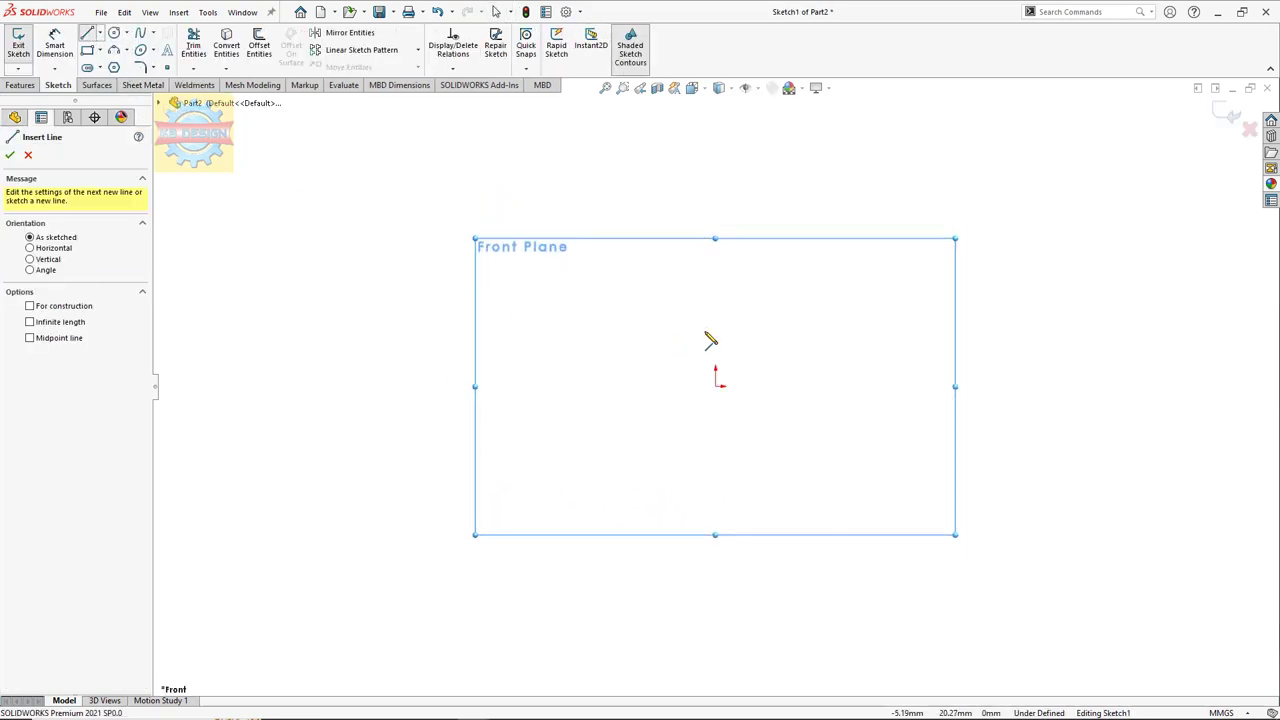
click(715, 317)
click(715, 386)
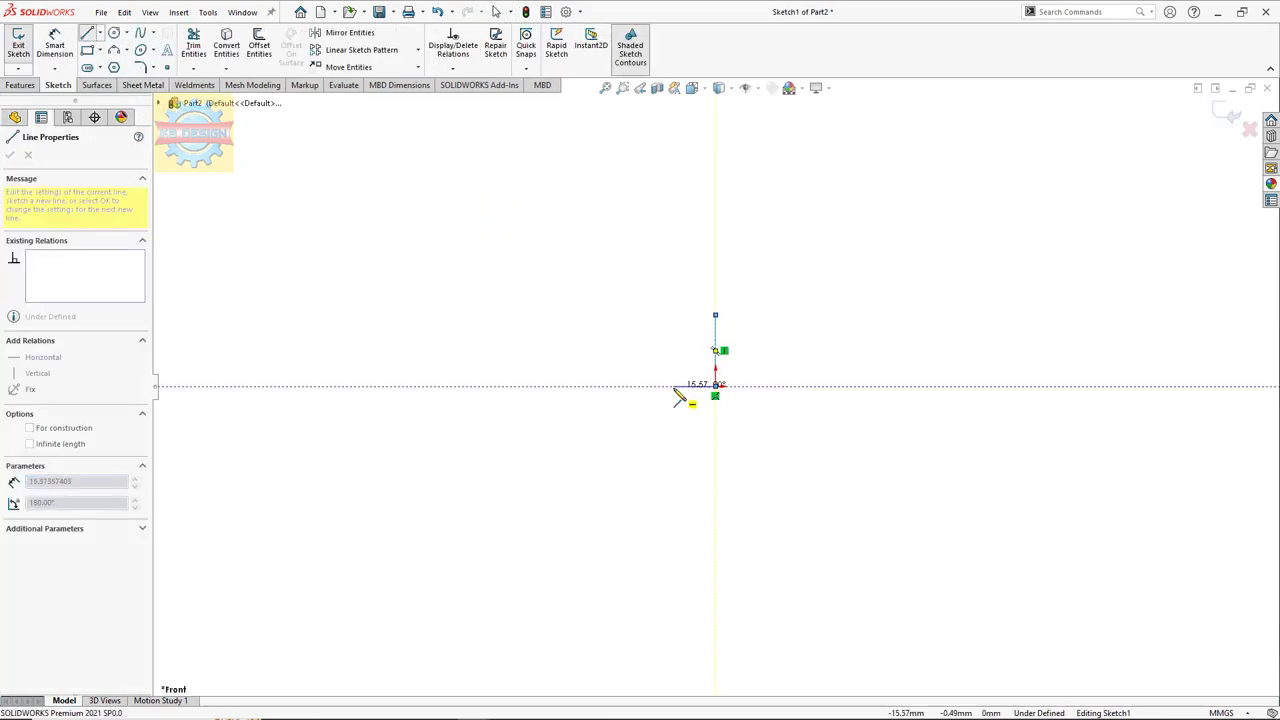
click(664, 386)
click(715, 317)
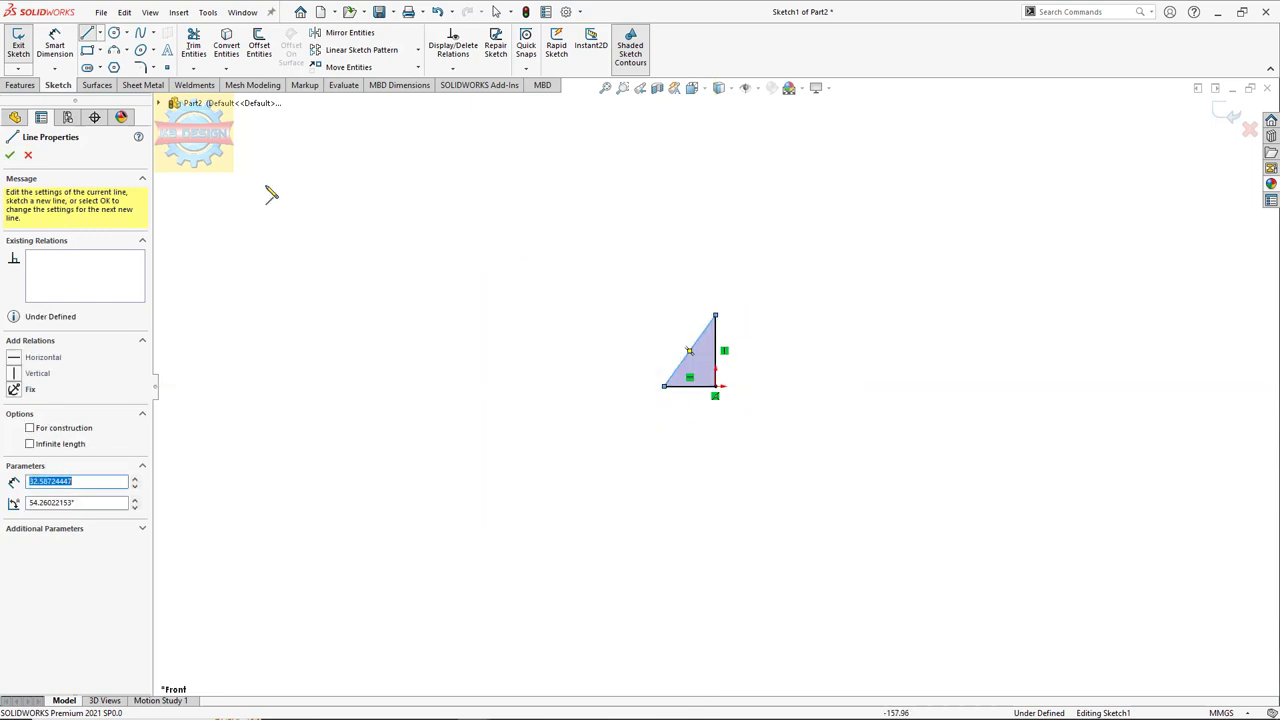
- Dimension the triangle with a 60° base angle and a 75 mm vertical height
click(50, 50)
click(690, 387)
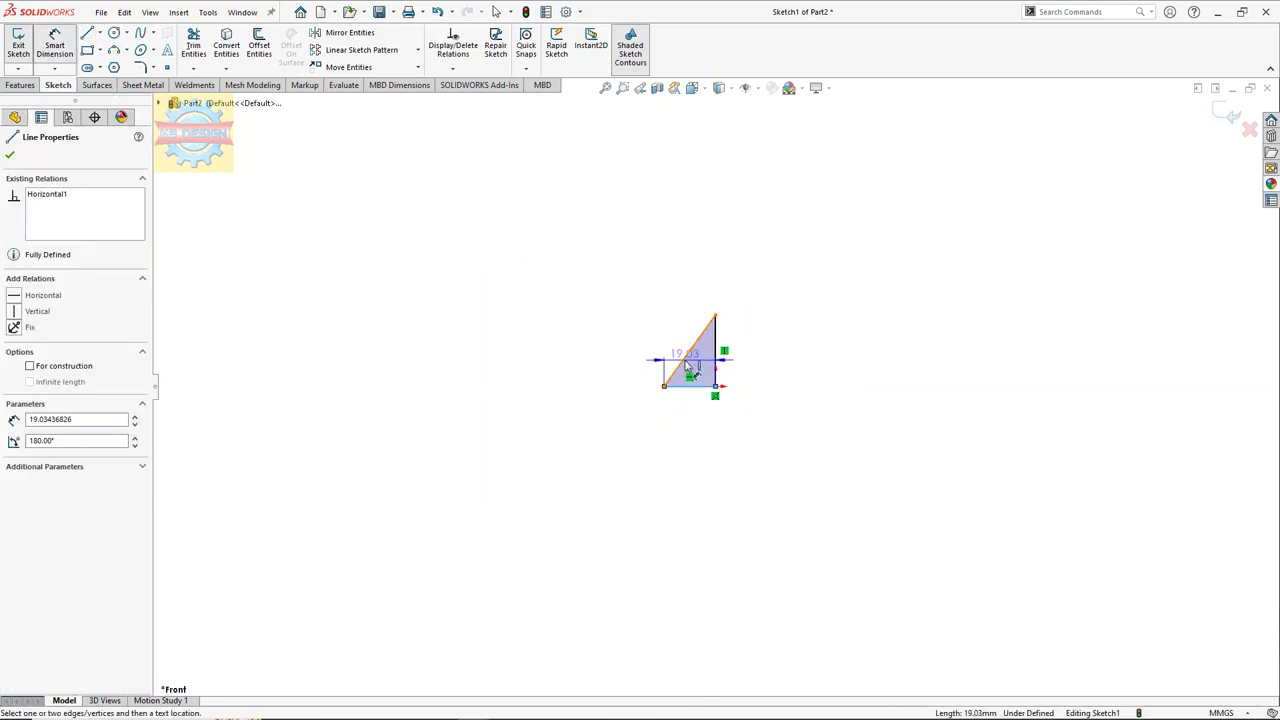
click(686, 368)
click(698, 364)
text(60)
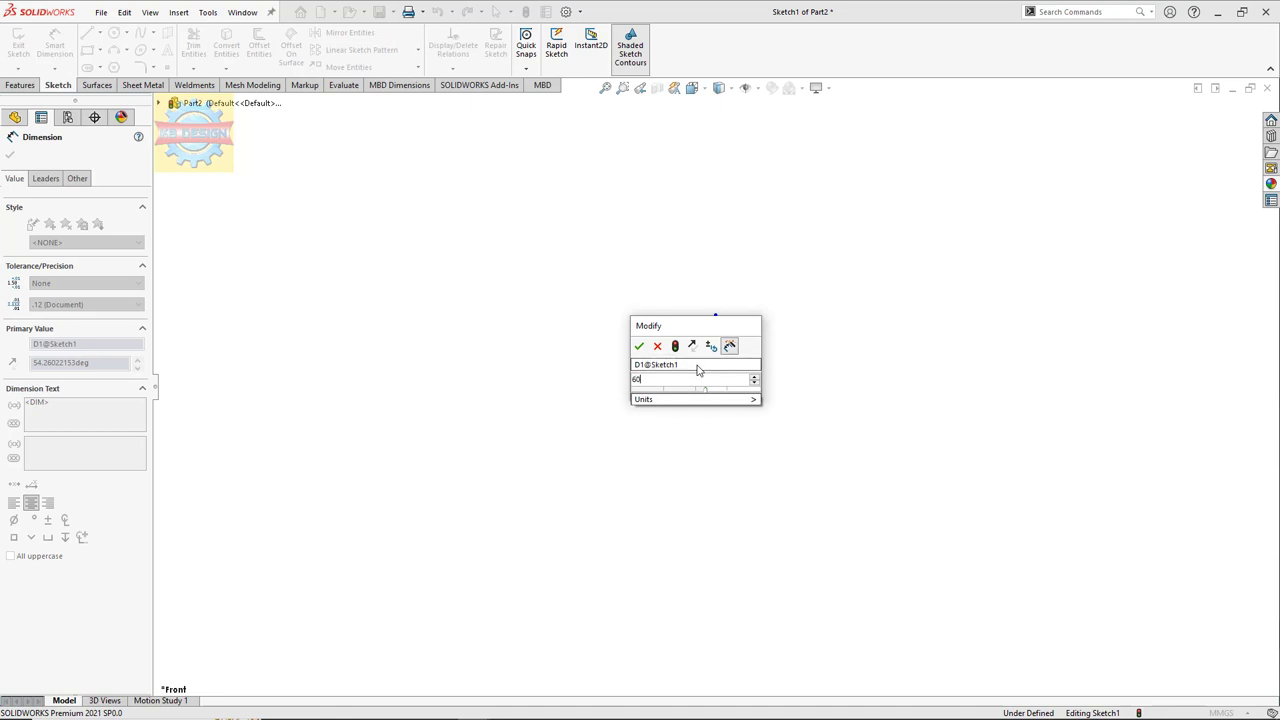
key(Return)
click(722, 343)
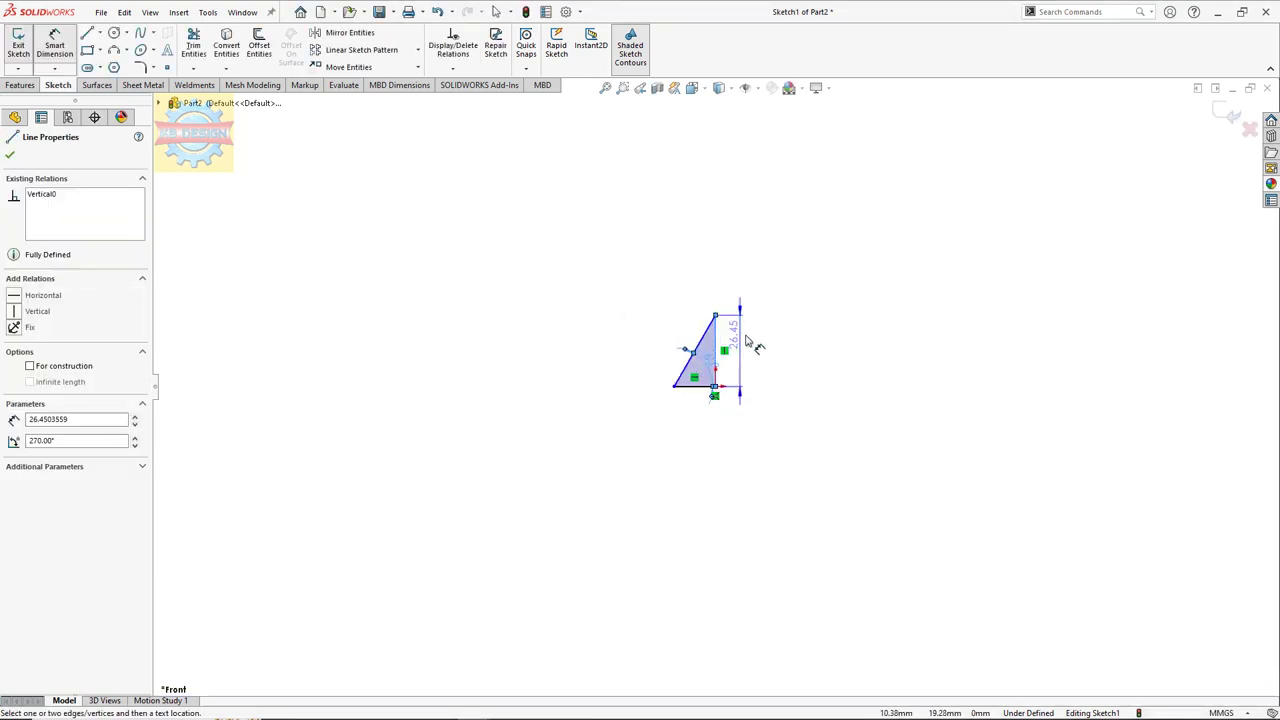
click(776, 348)
text(75)
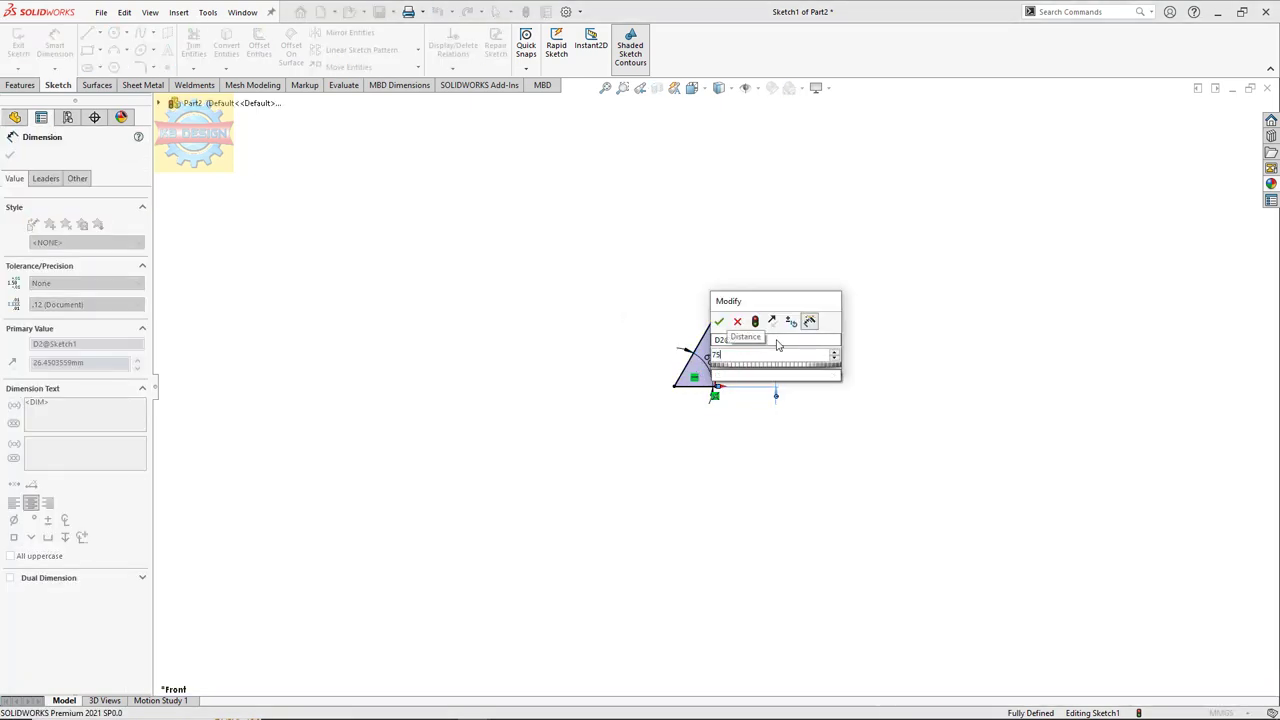
key(Return)
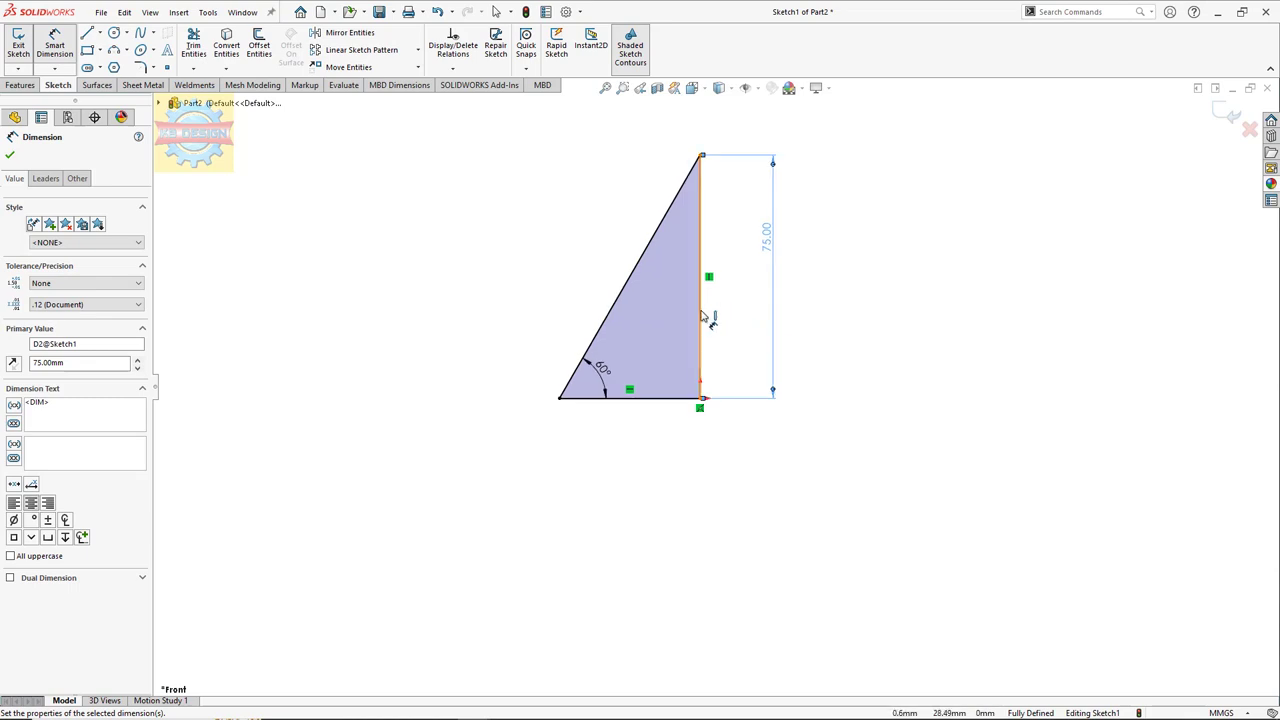
key(Escape)
- Make the base and vertical side construction lines and exit the sketch
click(660, 408)
click(67, 368)
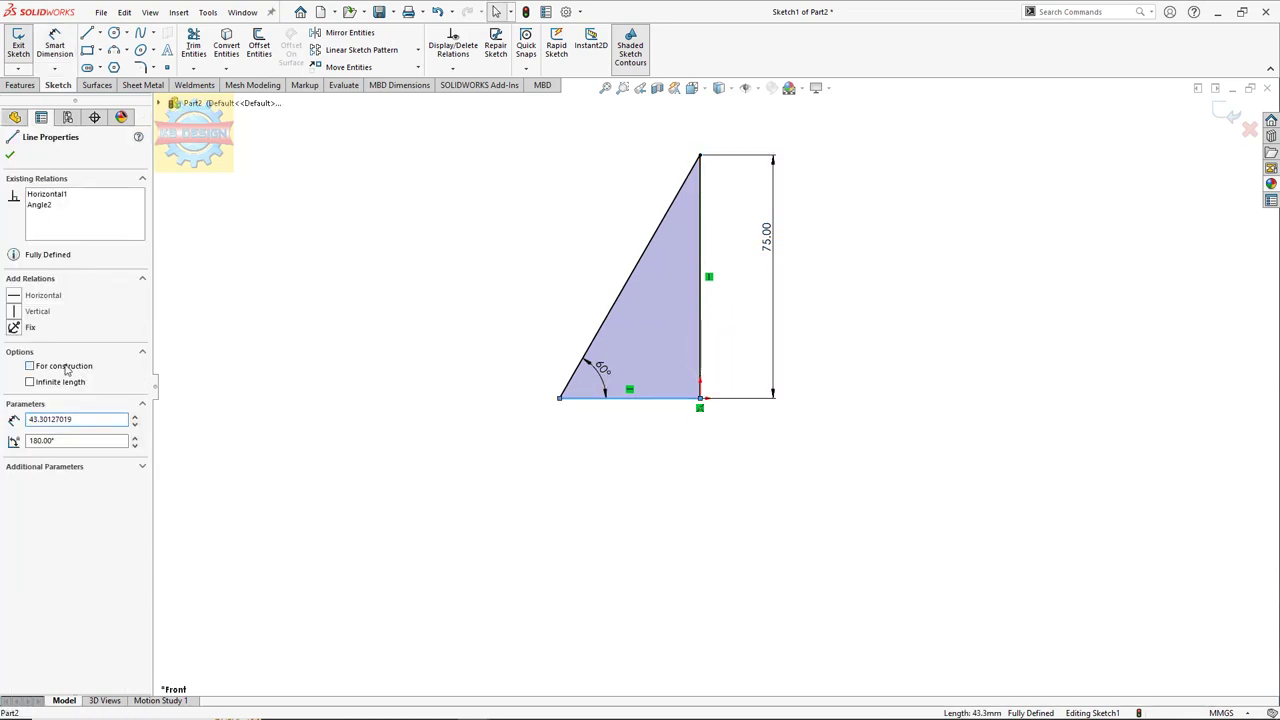
click(623, 323)
click(701, 325)
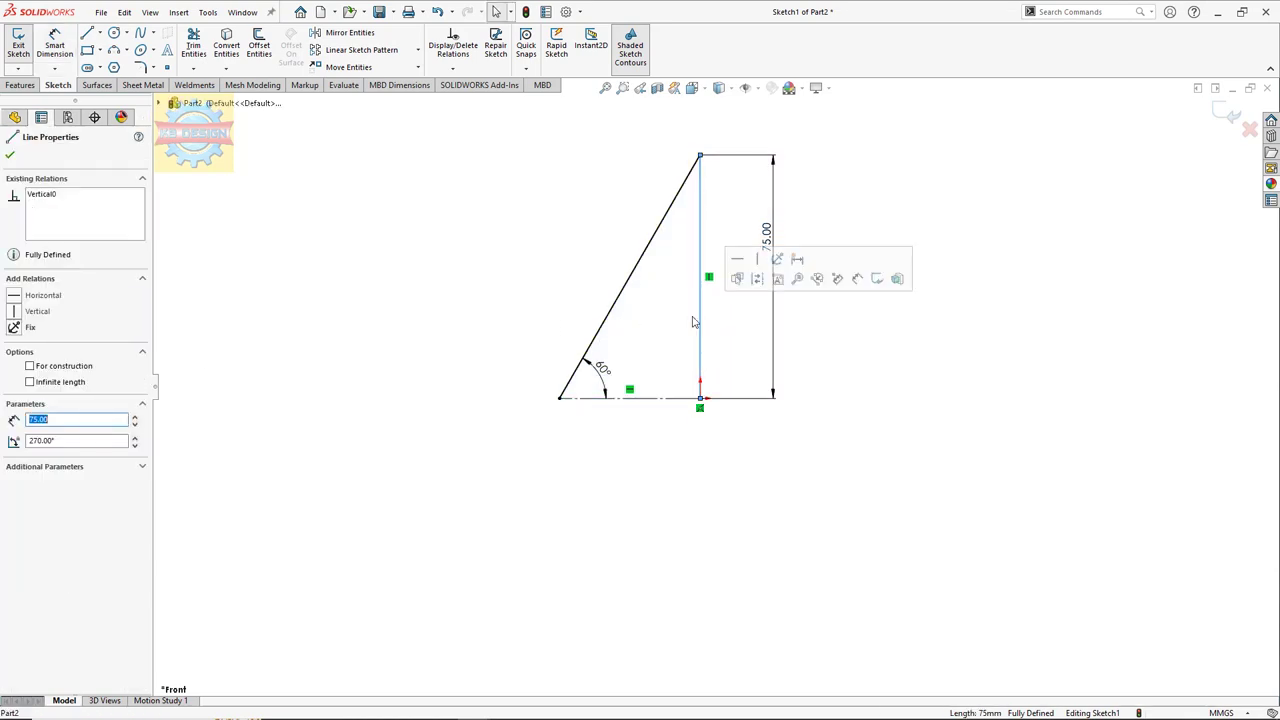
click(65, 364)
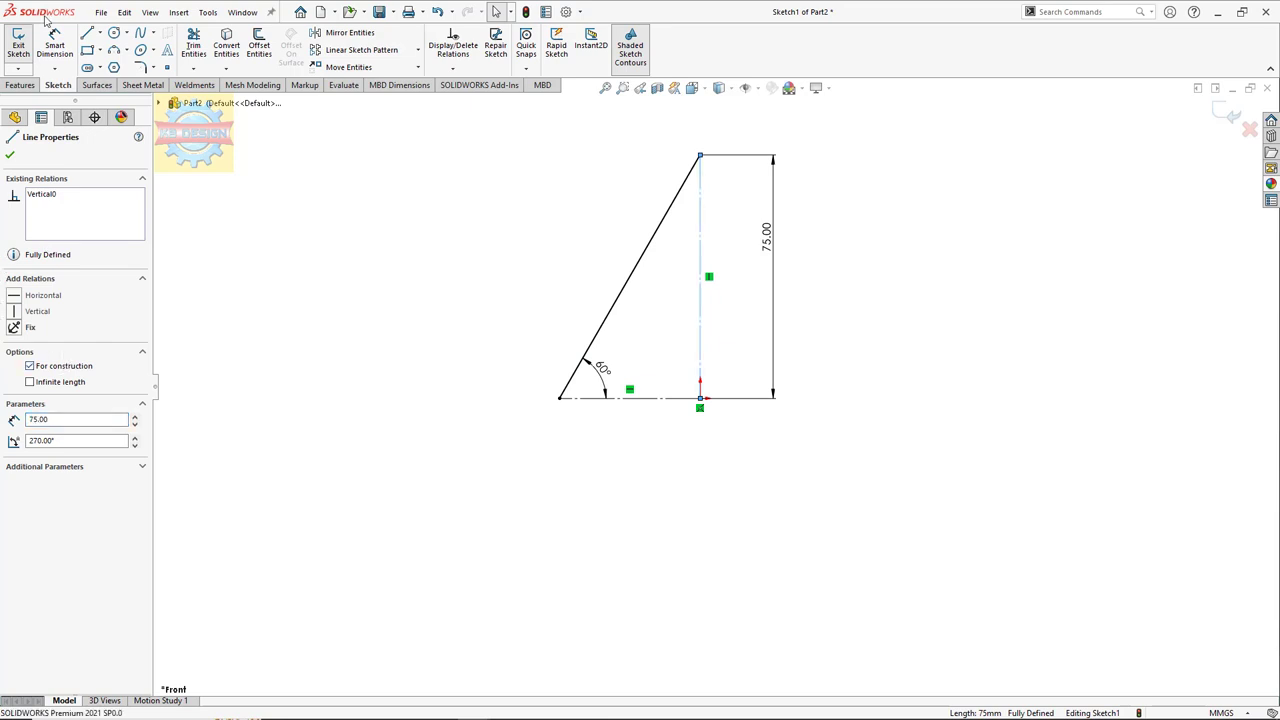
click(18, 45)
click(45, 224)
- Copy the triangle's base line into a new Front Plane sketch with Convert Entities
click(40, 200)
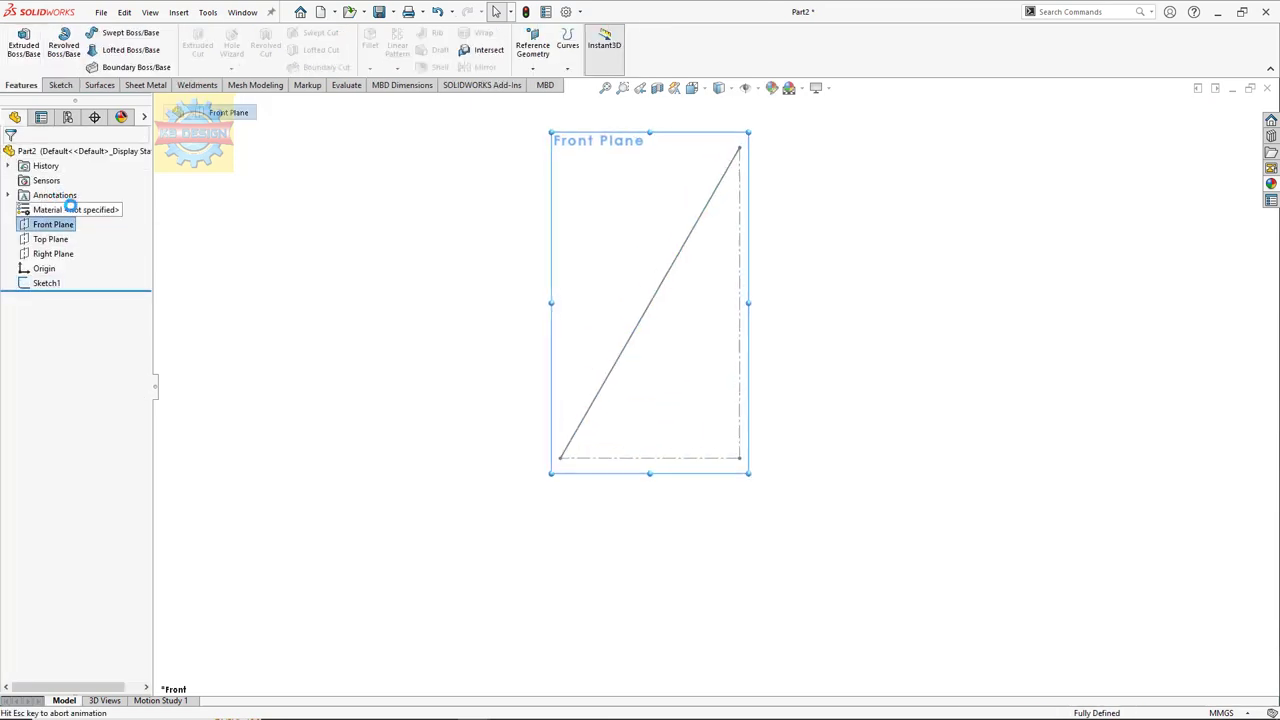
click(697, 649)
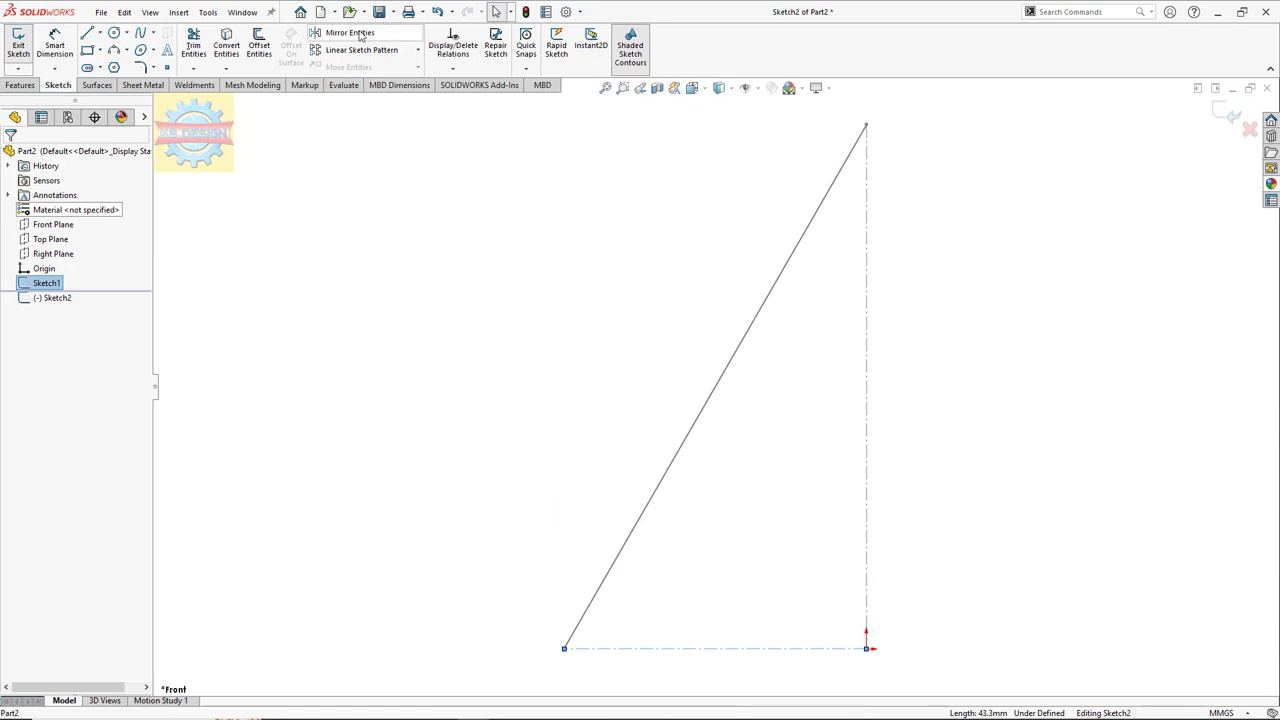
click(226, 45)
click(18, 45)
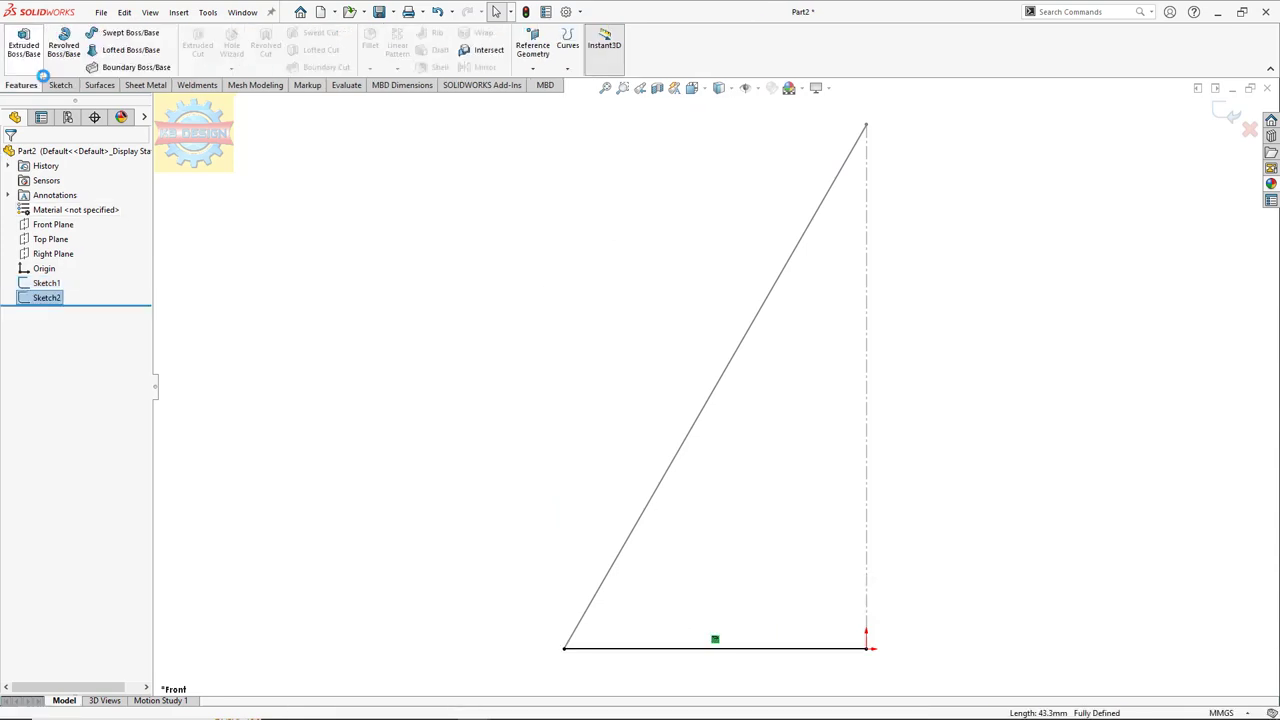
- Draw a 75 mm-radius Right Plane circle centred at the origin, reaching the triangle's top
click(50, 256)
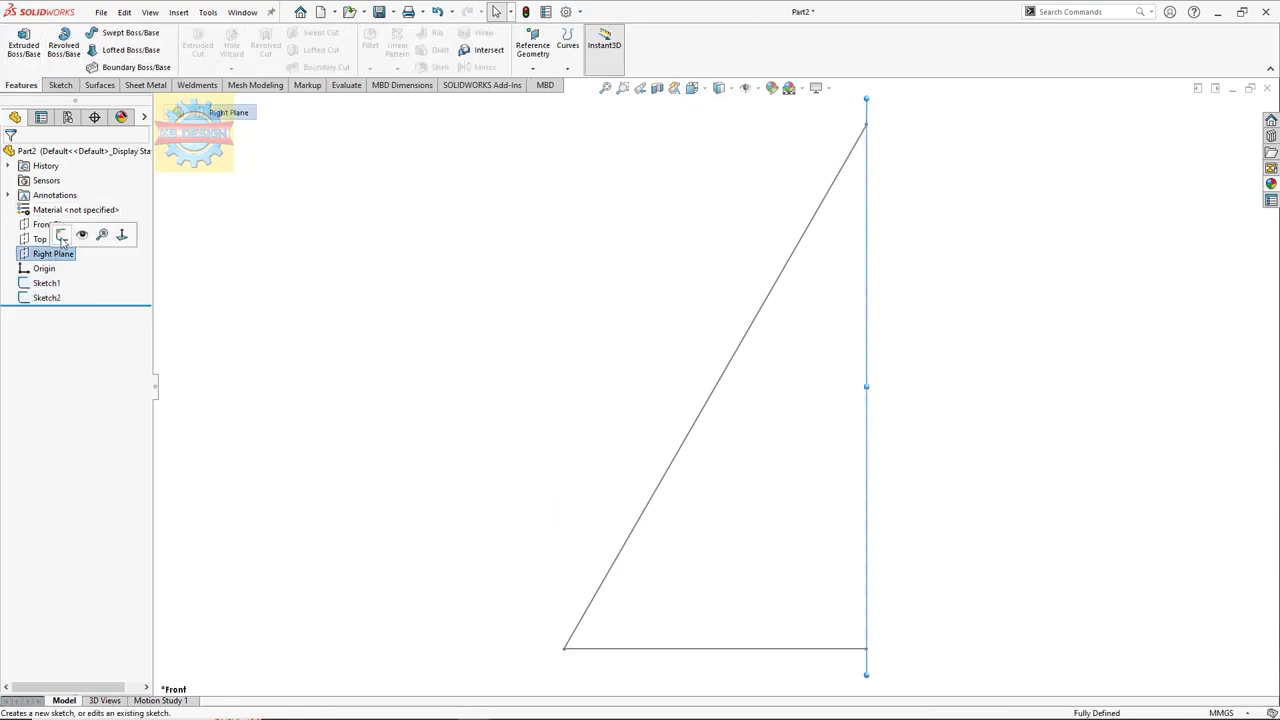
click(83, 230)
click(113, 33)
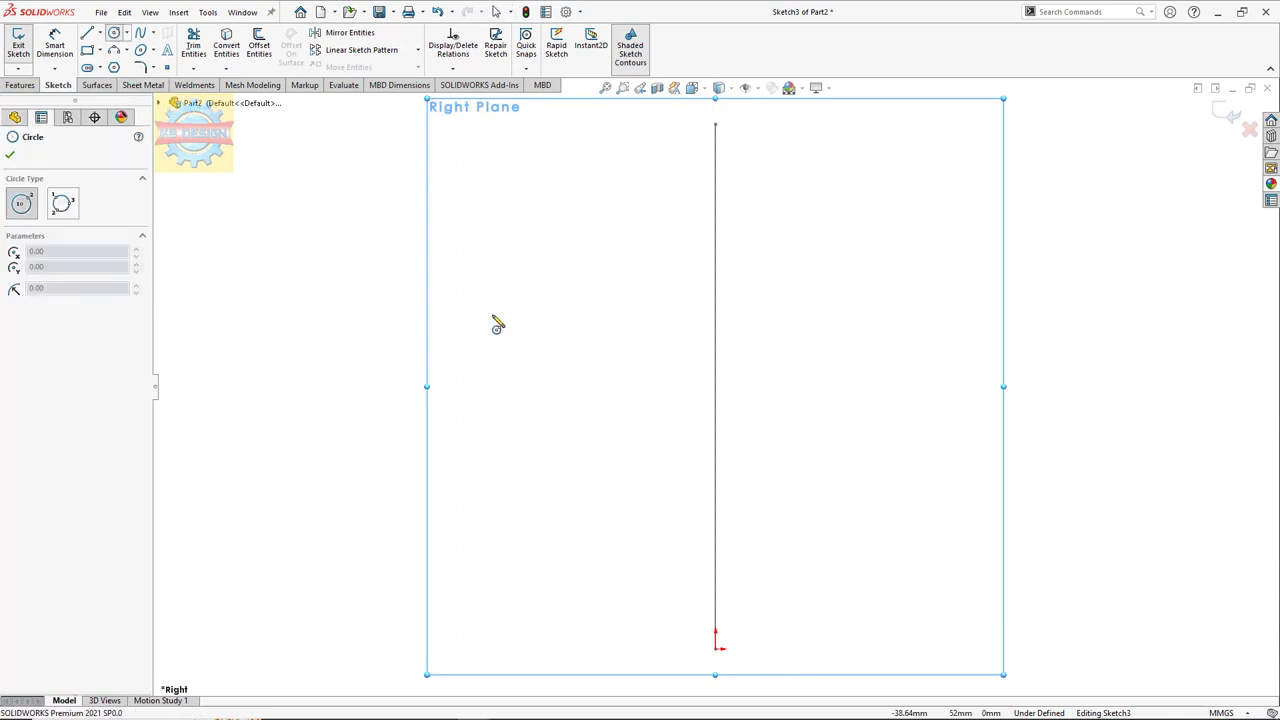
click(716, 640)
scroll(735, 500, down, 2)
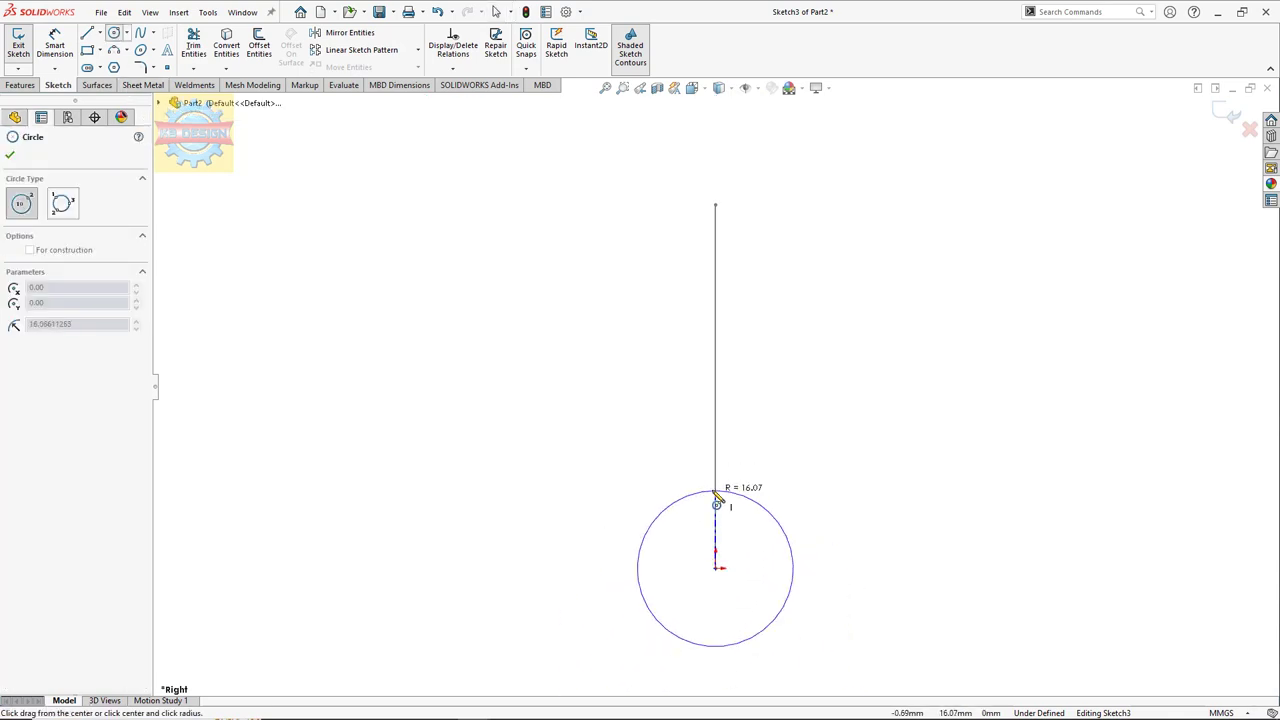
click(783, 206)
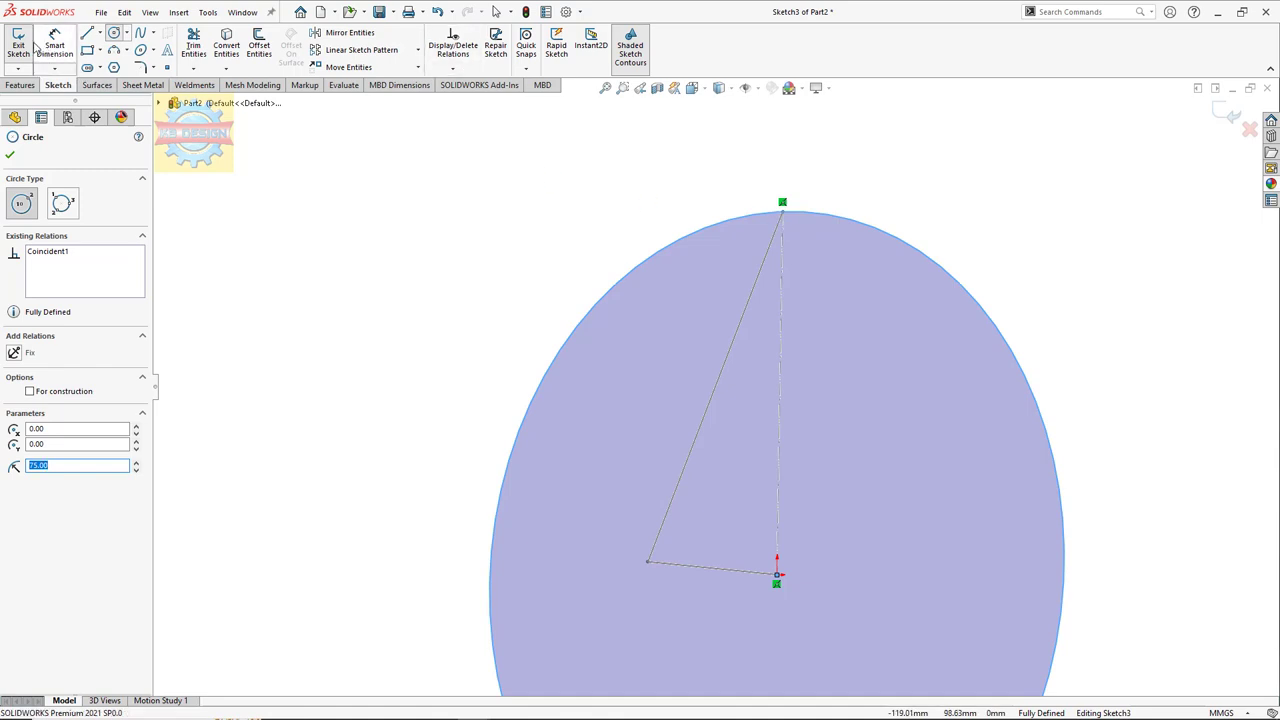
click(30, 46)
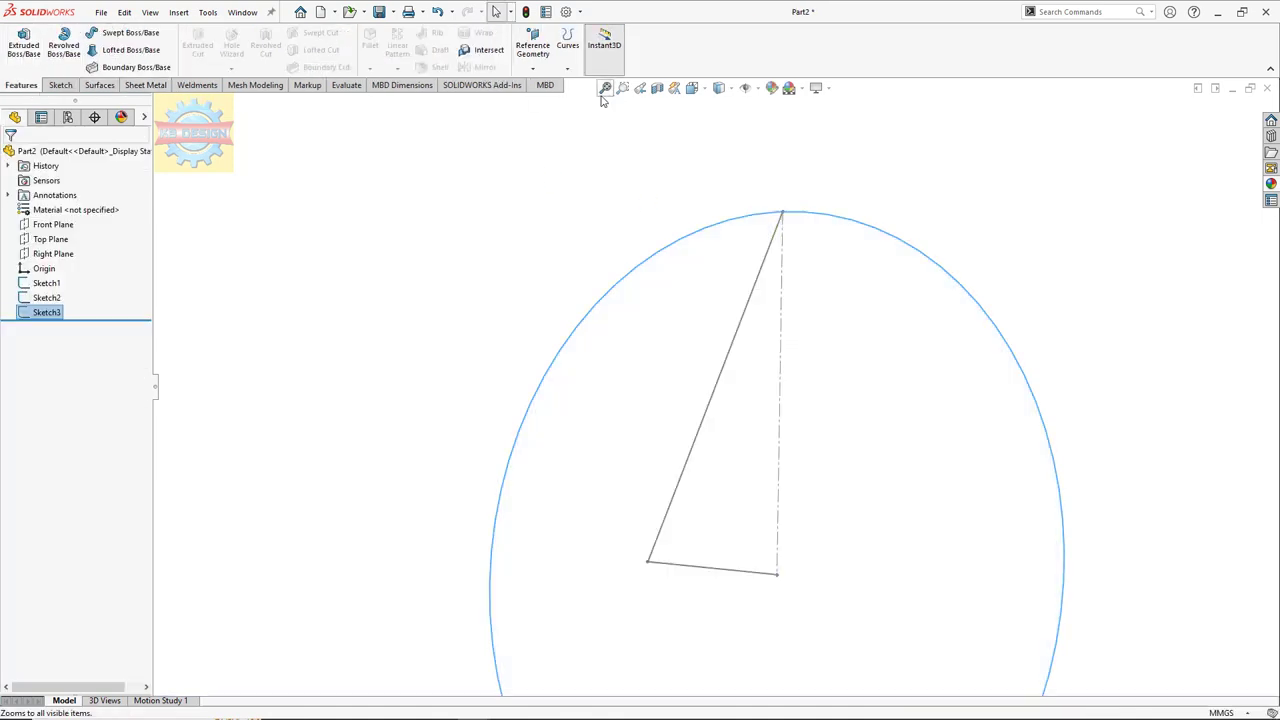
- Start a Helix/Spiral on the circle and set its starting pitch to 75 mm
click(61, 85)
click(19, 85)
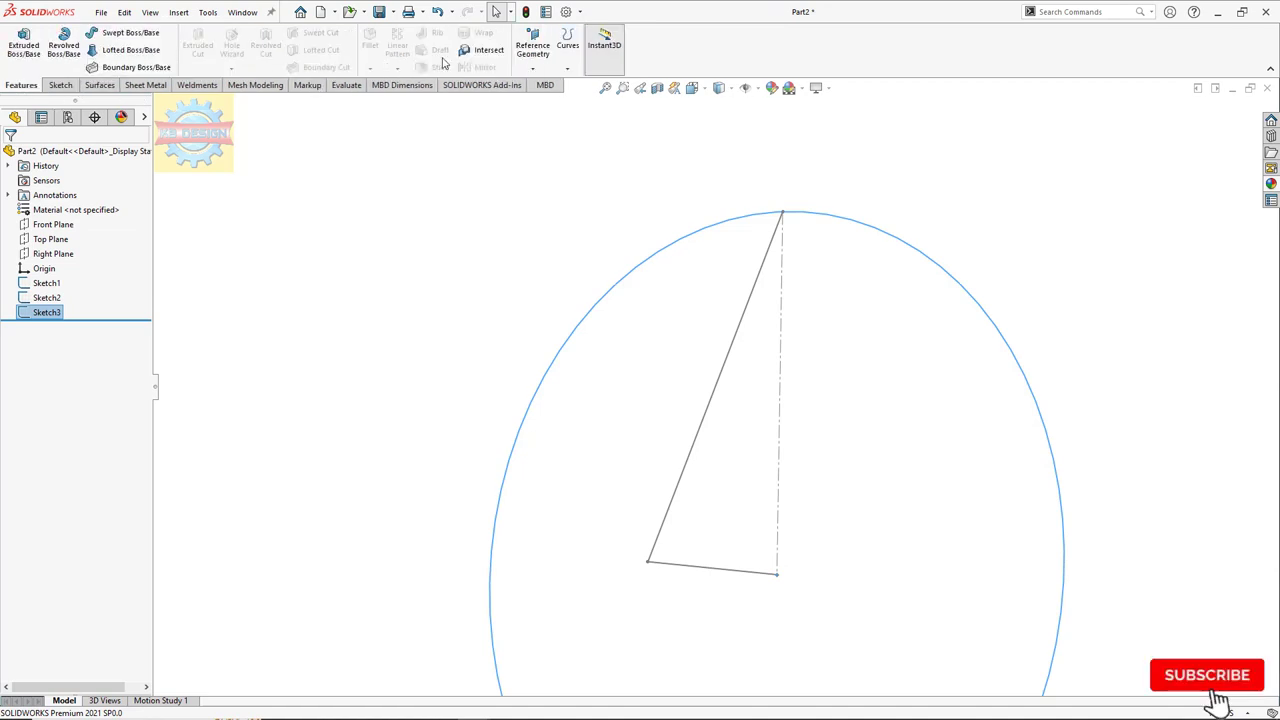
click(567, 68)
click(586, 149)
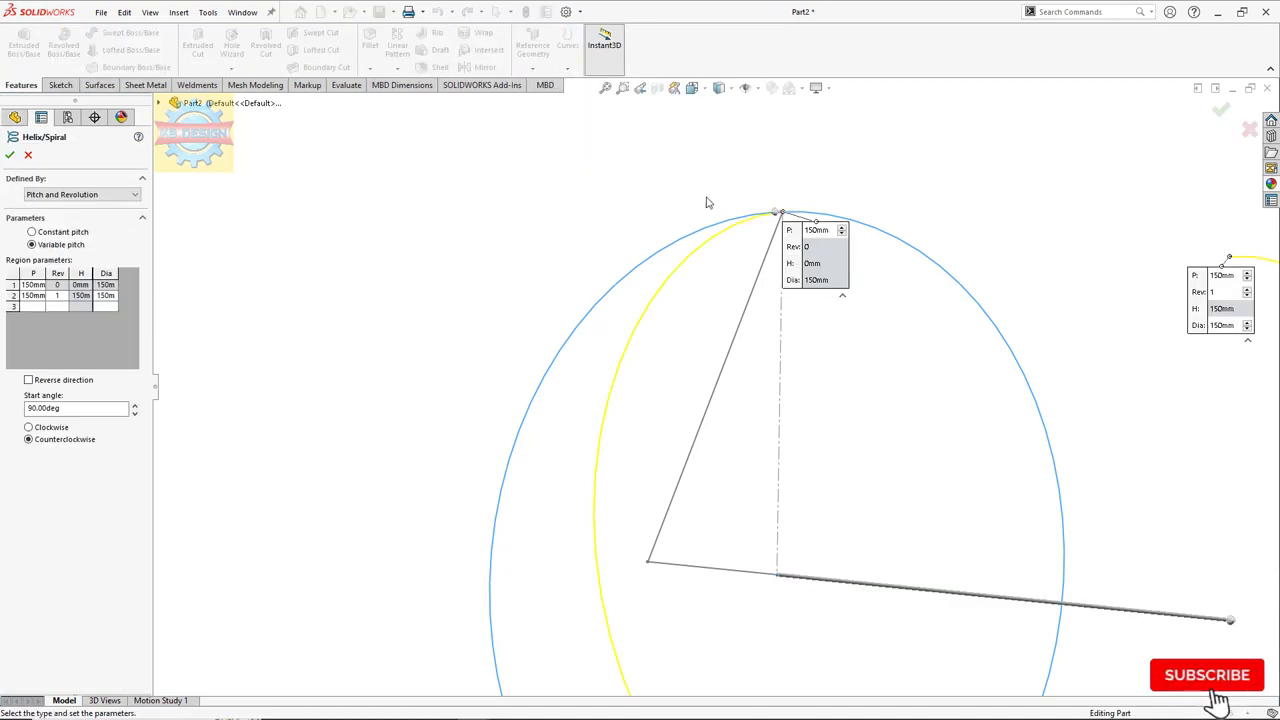
scroll(706, 203, up, 3)
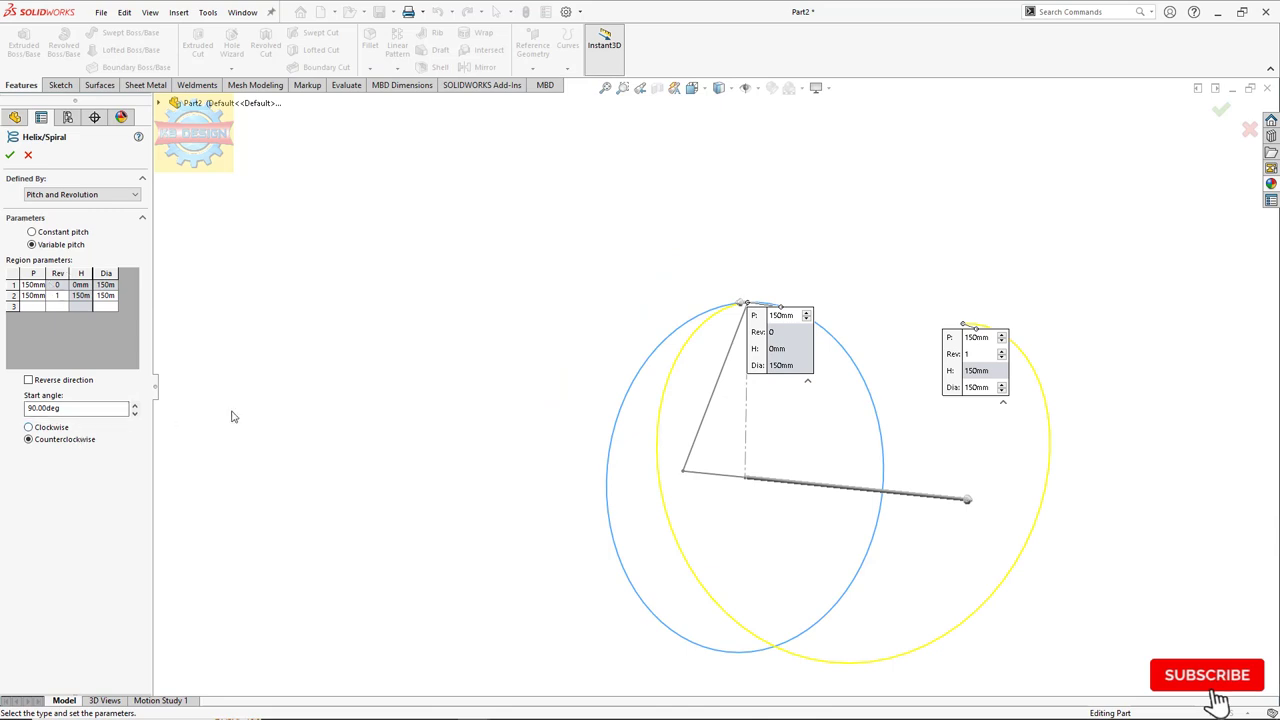
middle_drag(232, 416, 606, 380)
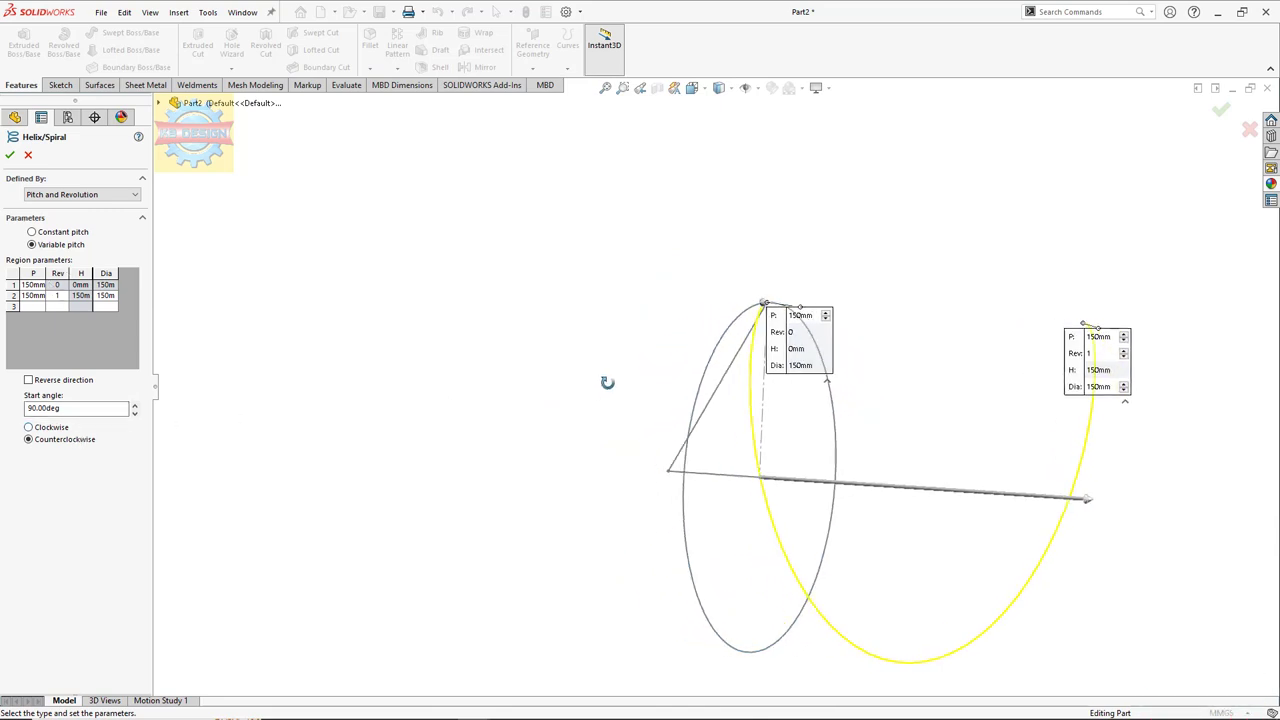
click(810, 316)
text(7)
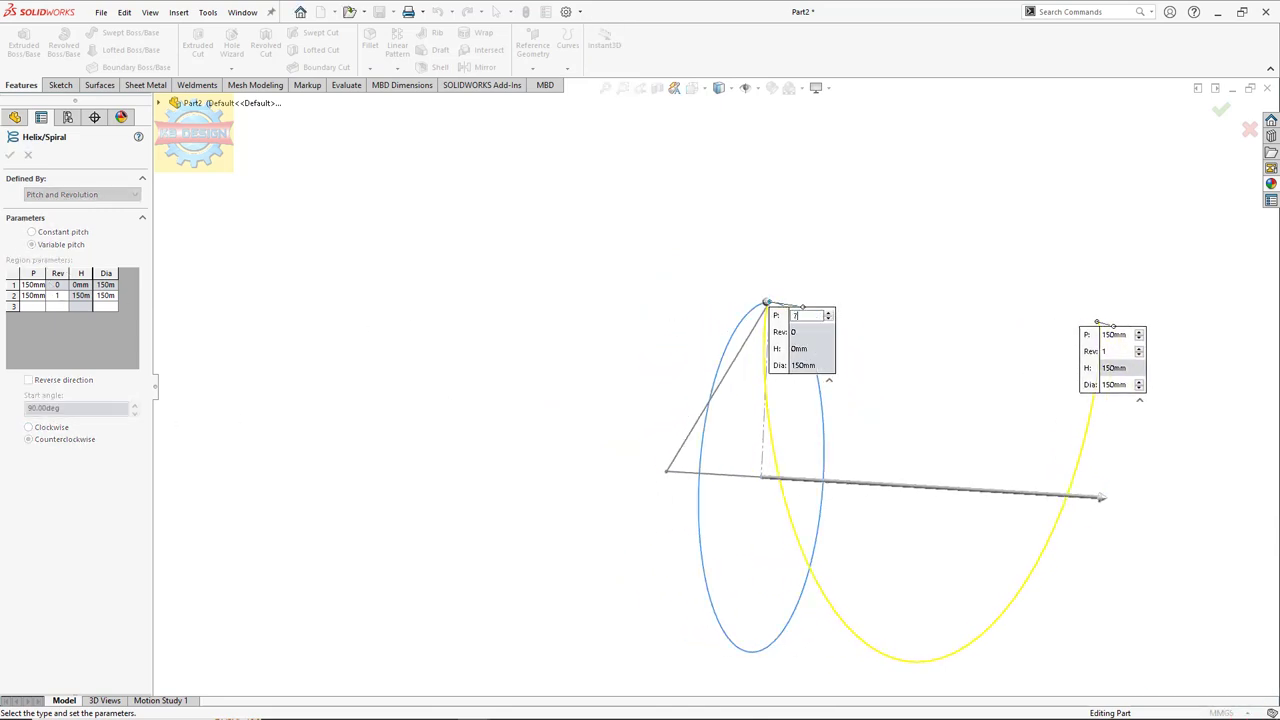
text(5)
key(Return)
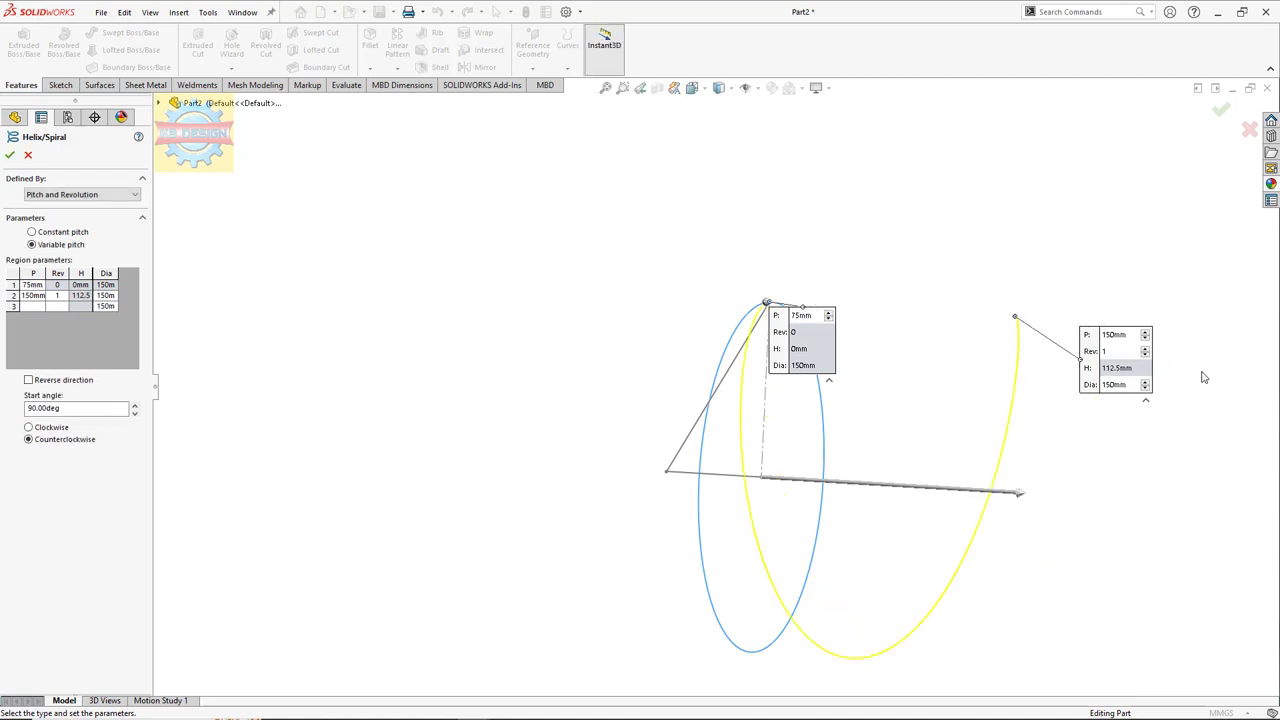
- Give the helix end region 75 mm pitch, 1 revolution and 1 mm diameter, then accept it
click(1118, 336)
text(75)
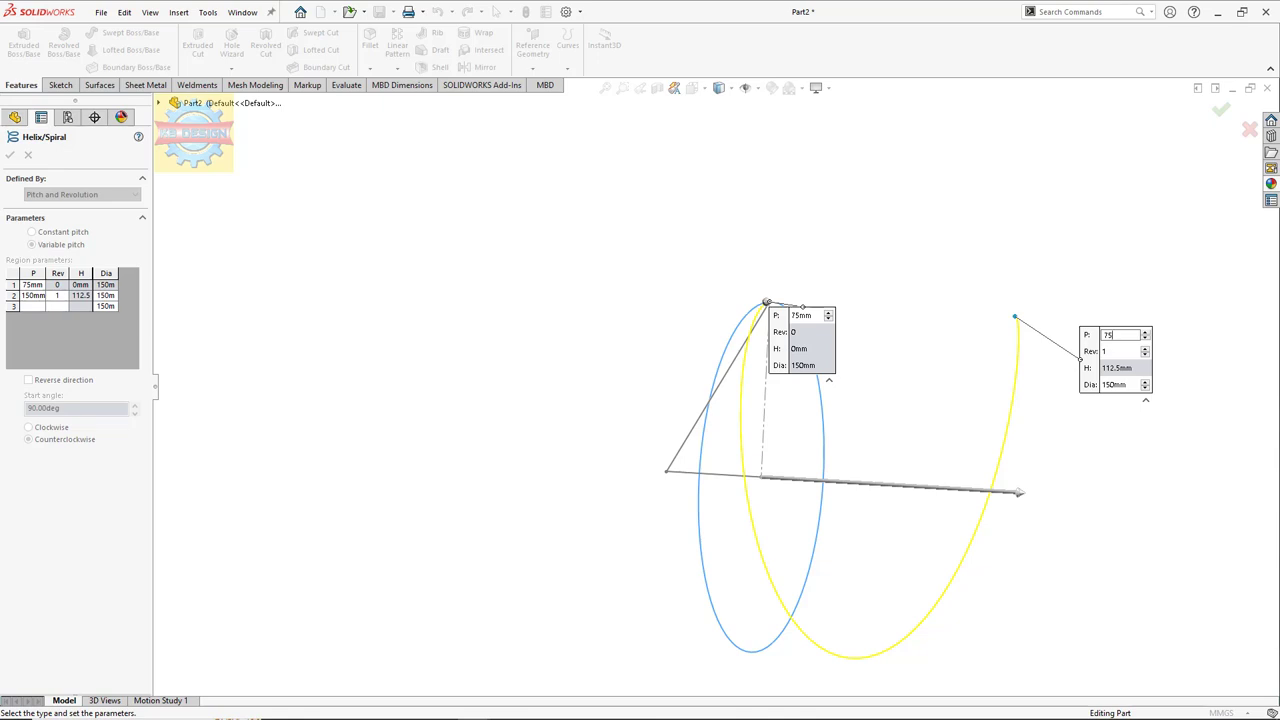
key(Return)
click(1116, 386)
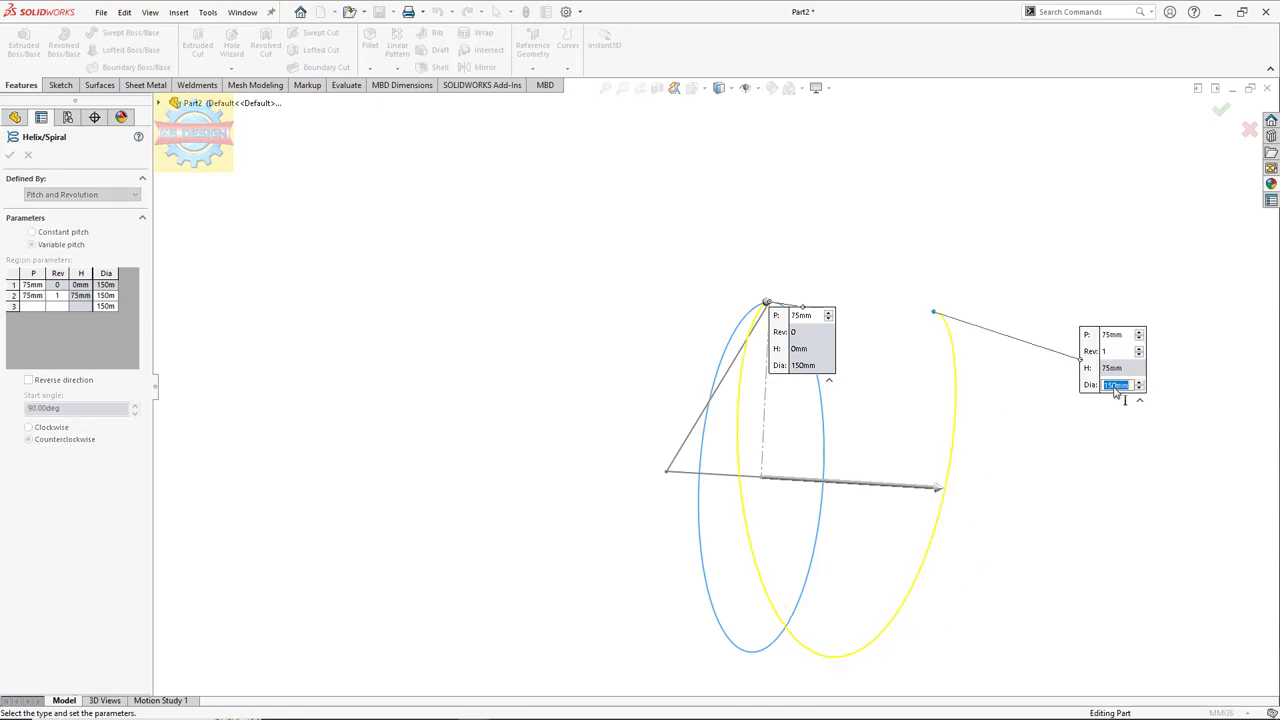
text(1)
key(Return)
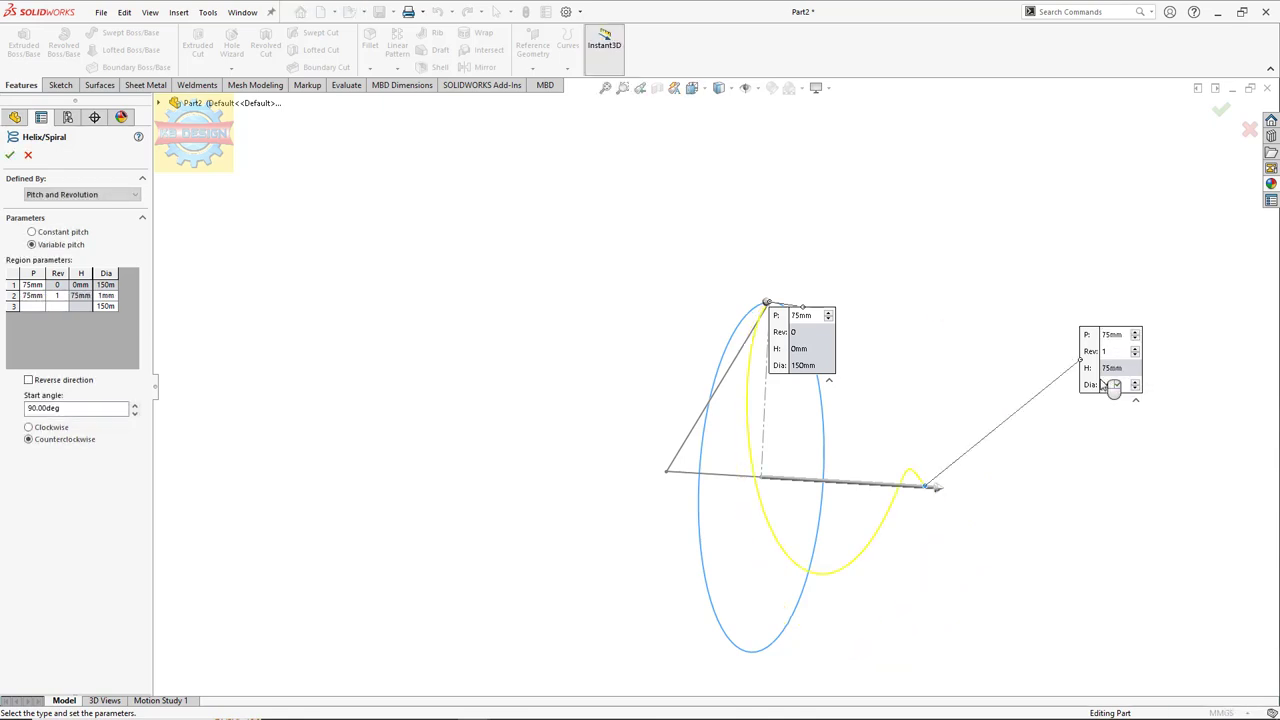
mouse_move(935, 437)
middle_down()
mouse_move(971, 386)
mouse_move(949, 396)
middle_up()
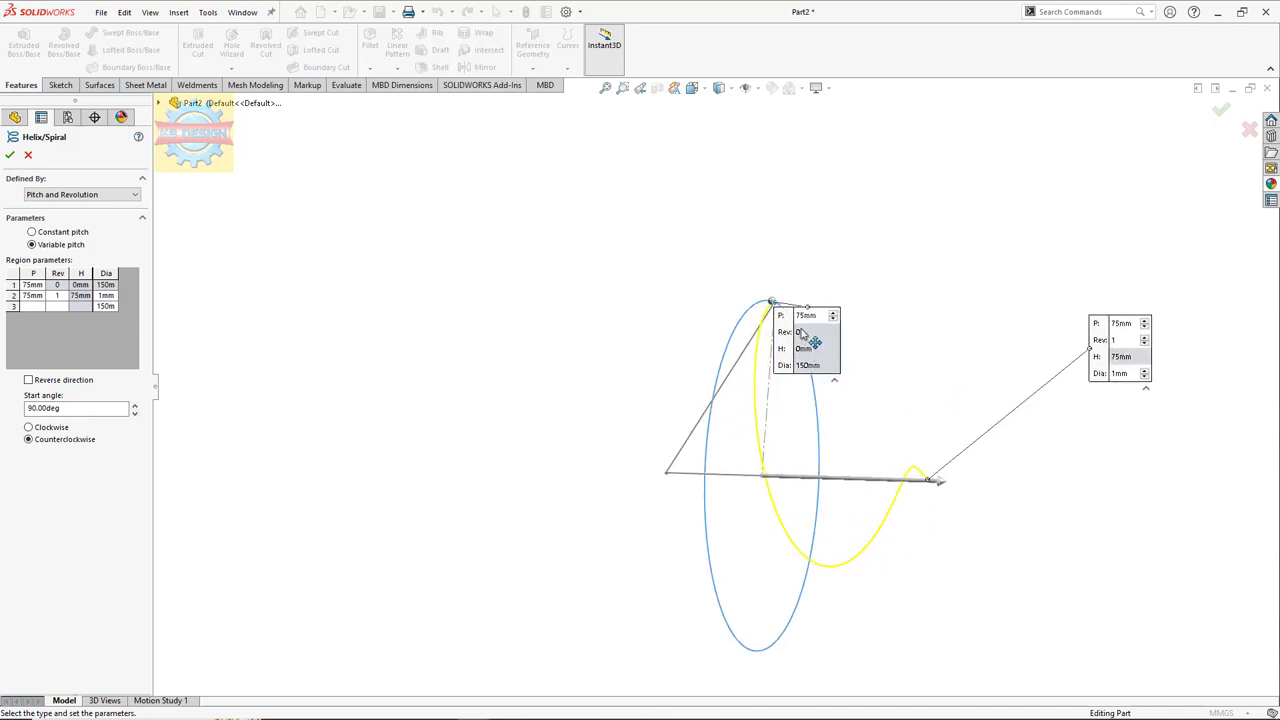
mouse_move(649, 416)
middle_down()
mouse_move(631, 440)
mouse_move(571, 426)
mouse_move(689, 414)
mouse_move(657, 417)
middle_up()
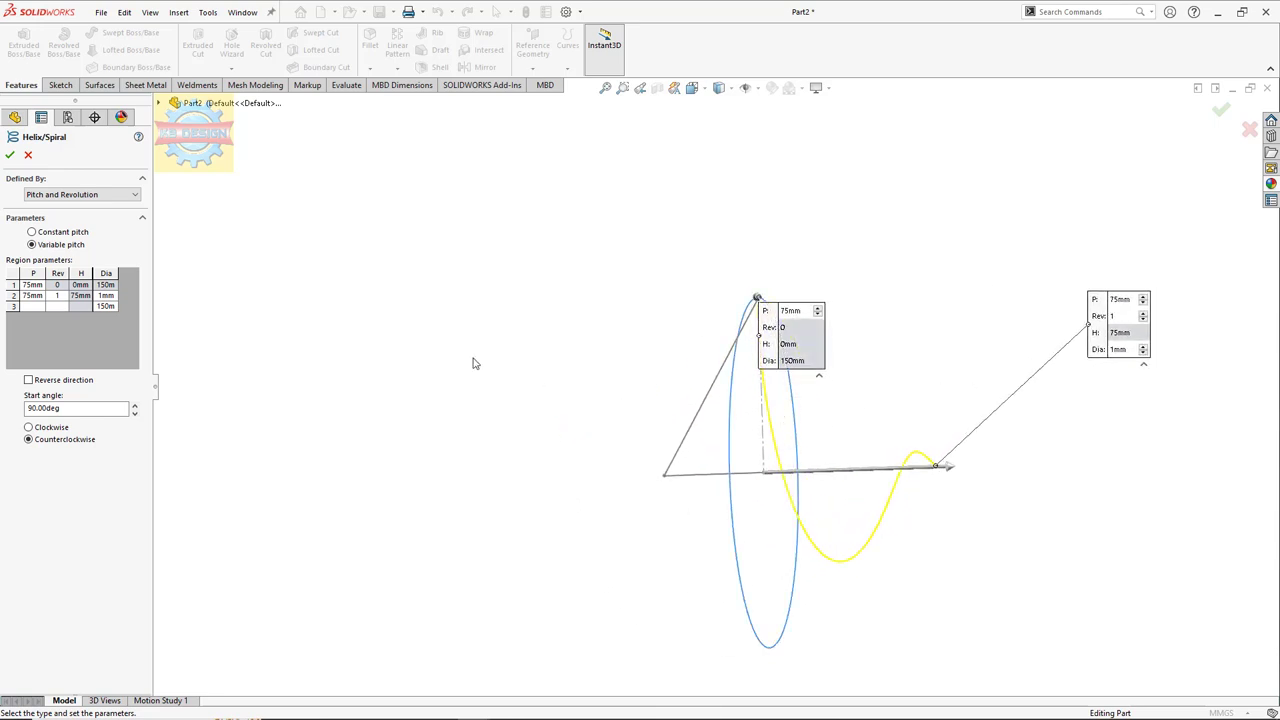
click(8, 156)
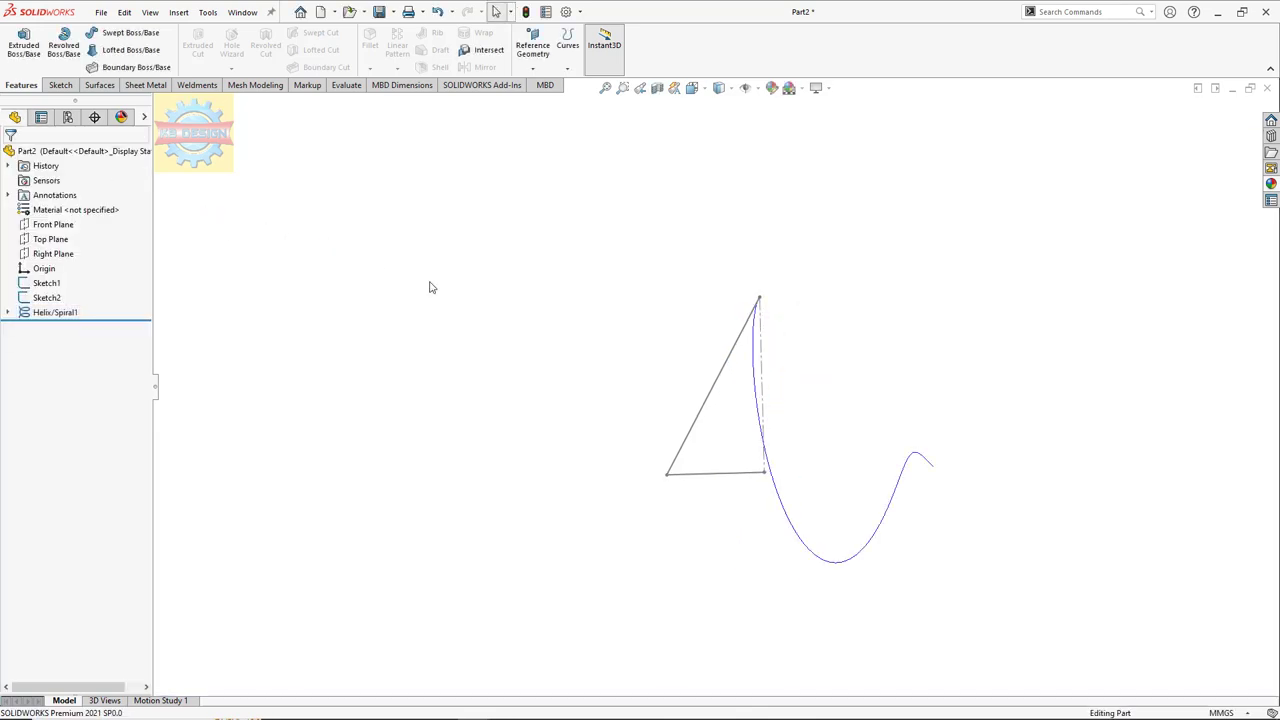
- Draw a 3D sketch line from the origin to the helix's outer end, about 75 mm along X
click(58, 84)
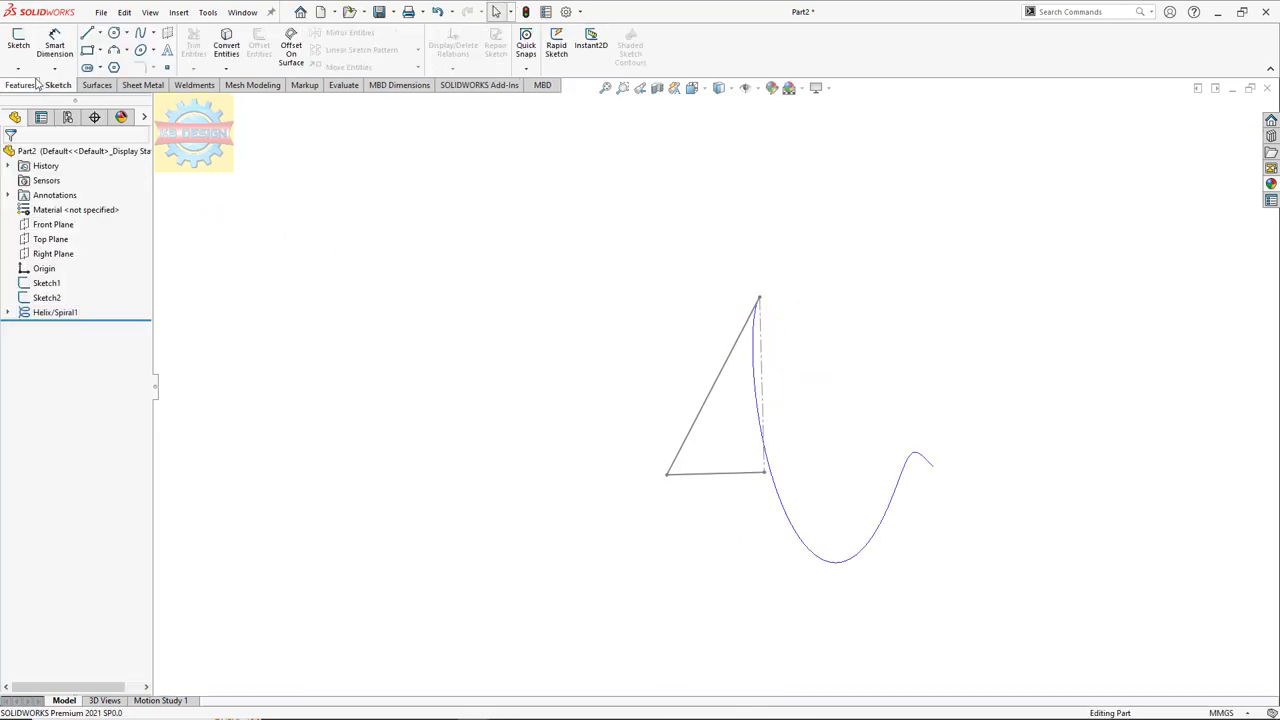
click(18, 67)
click(40, 100)
click(88, 34)
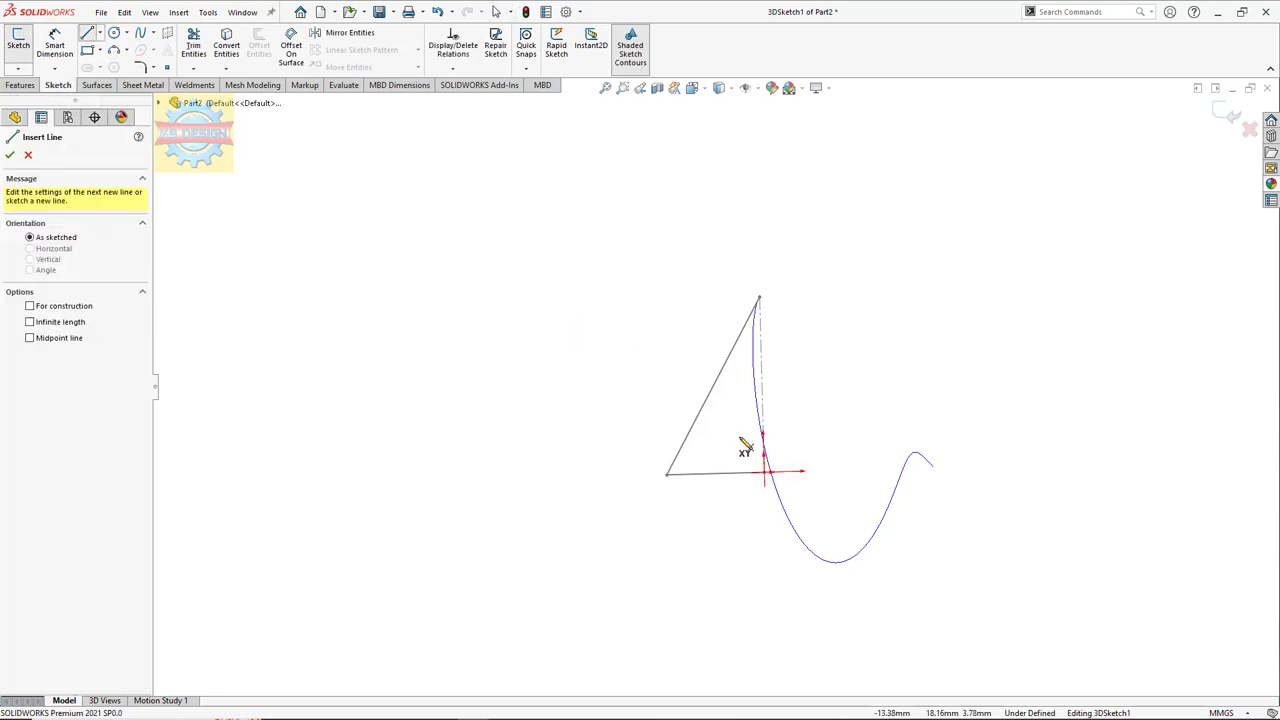
click(767, 473)
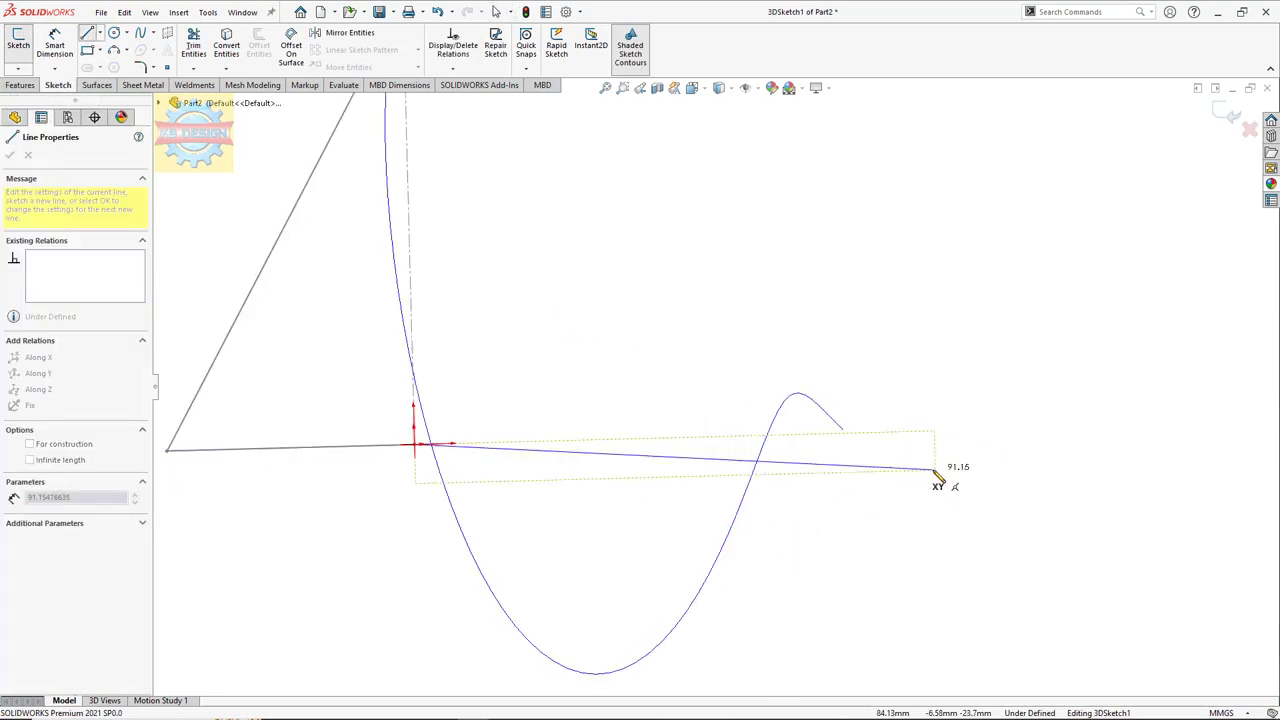
scroll(940, 470, down, 3)
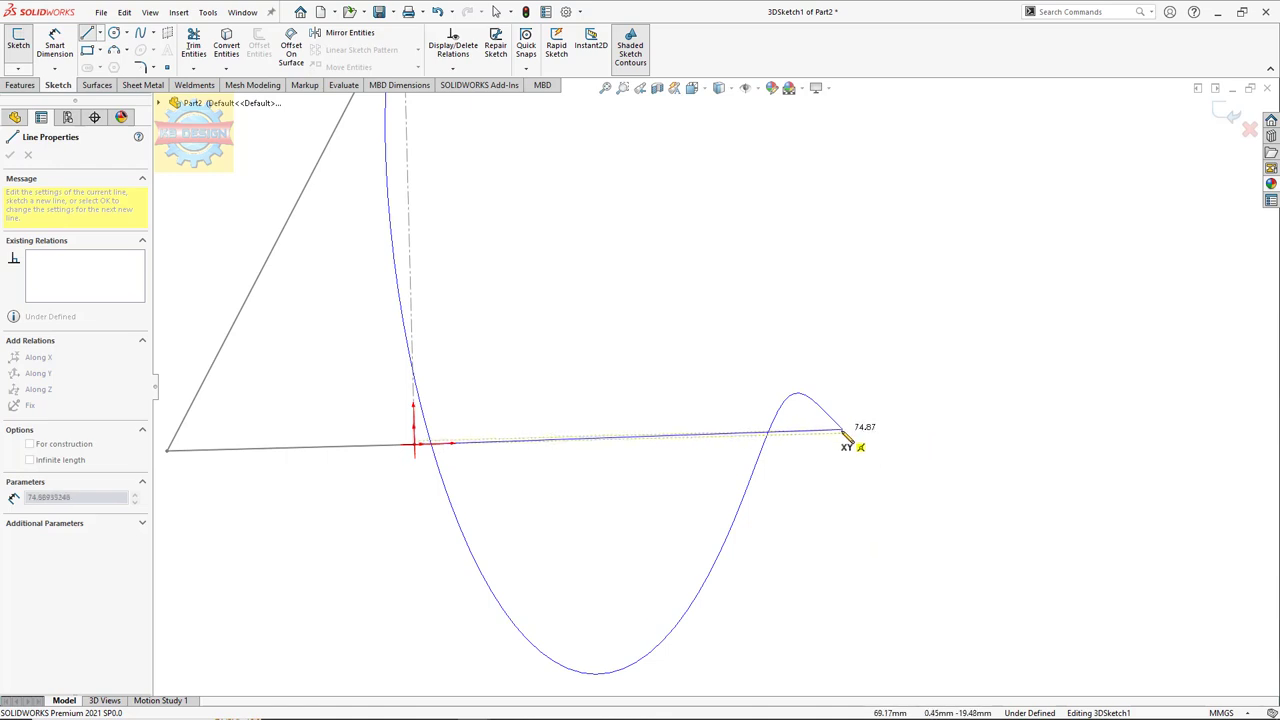
click(842, 431)
key(Escape)
click(843, 431)
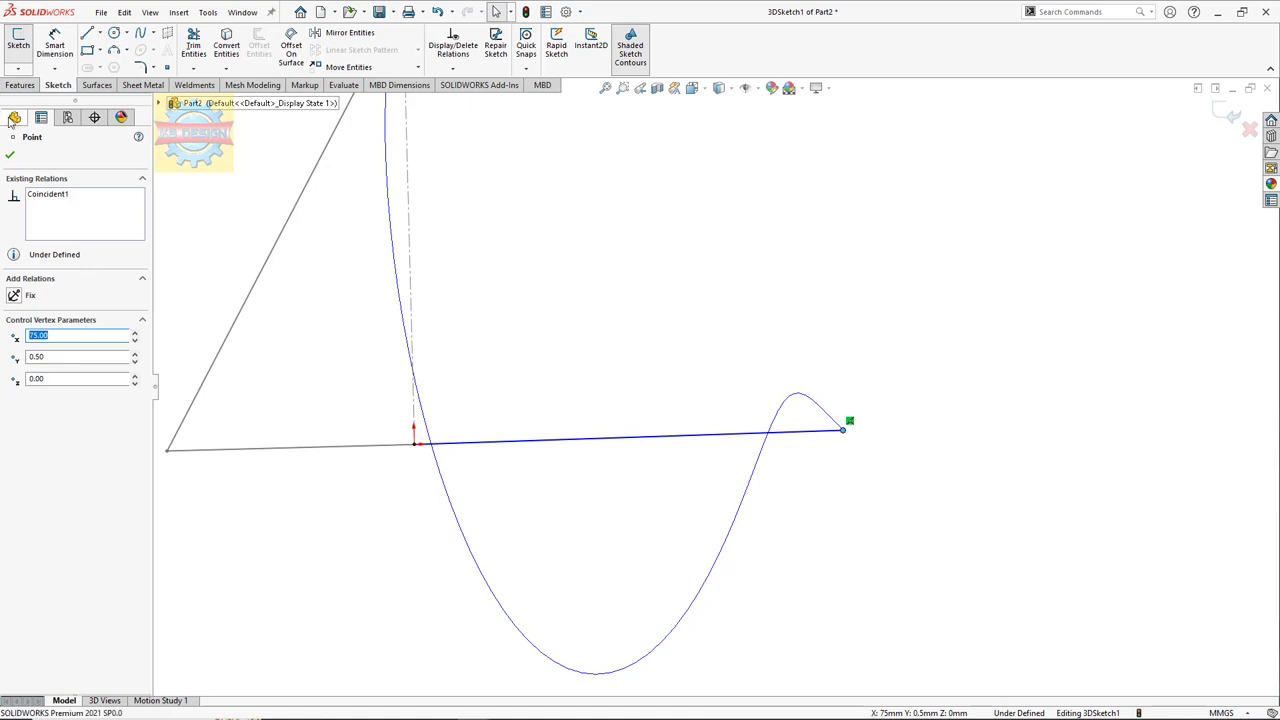
click(18, 68)
click(40, 86)
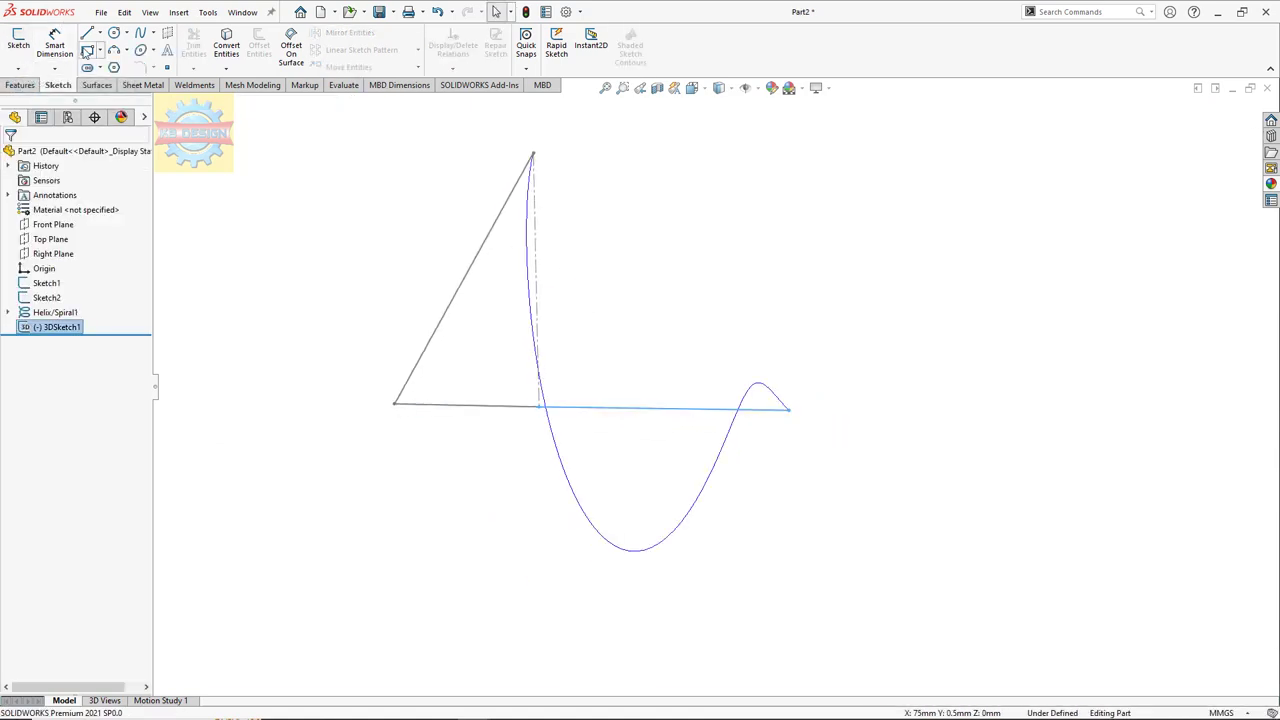
click(97, 85)
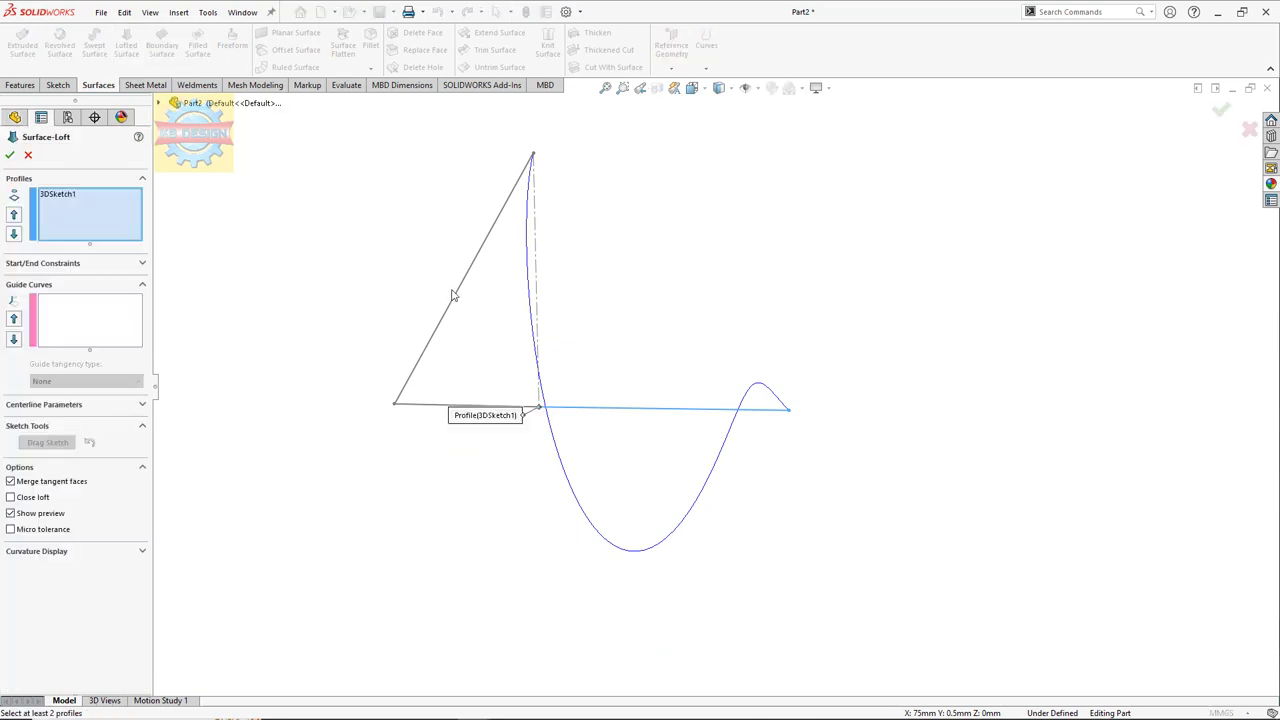
- Set Sketch1 and 3DSketch1 as the lofted surface's two profiles
right_click(112, 209)
click(145, 211)
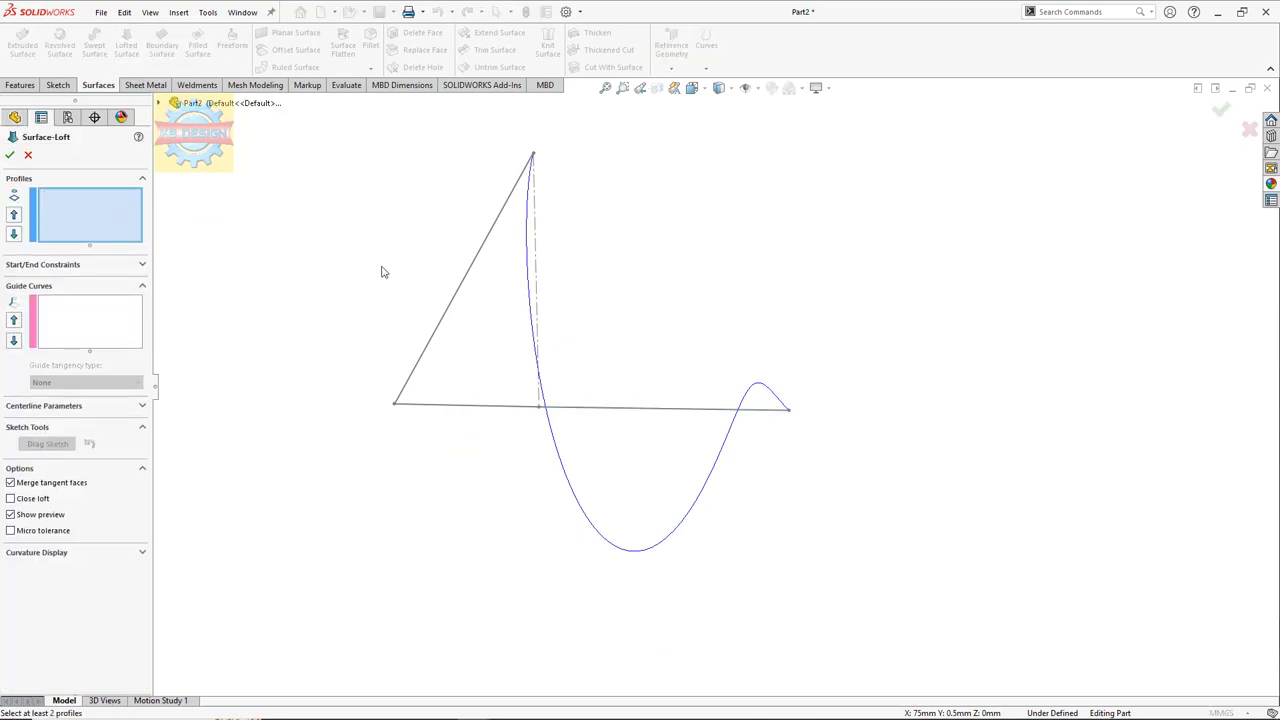
click(448, 312)
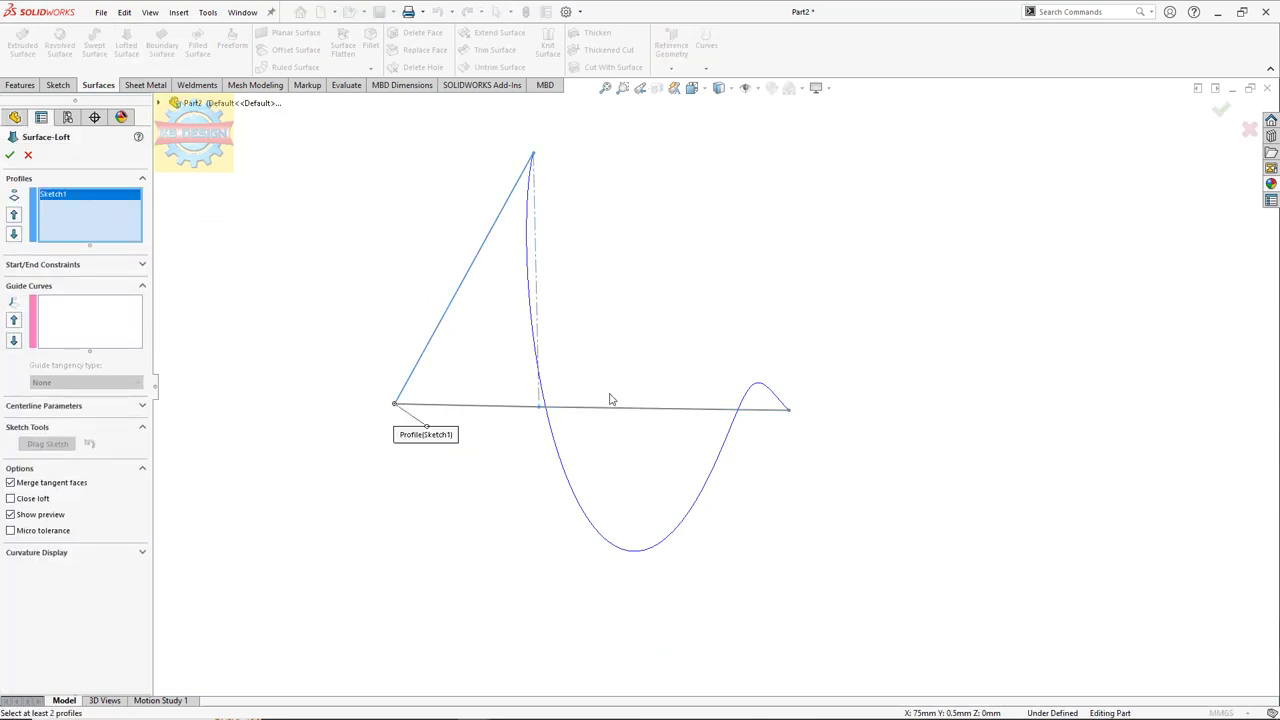
click(510, 409)
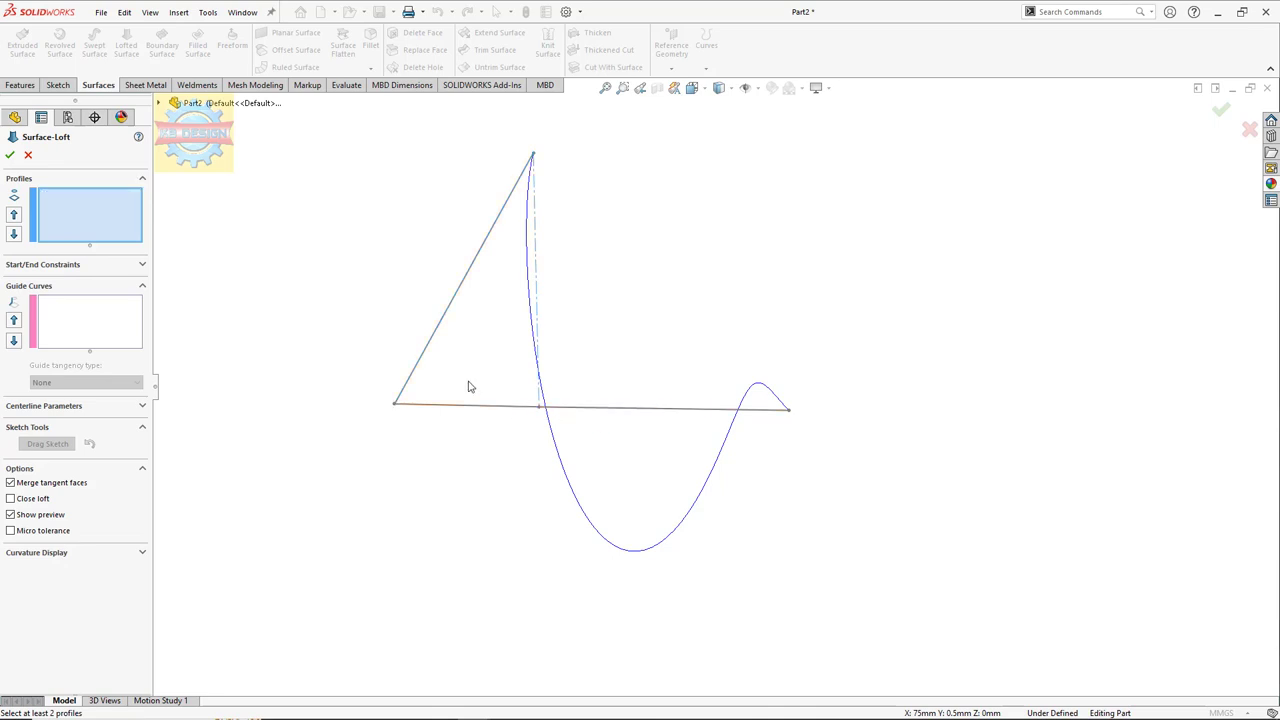
click(447, 327)
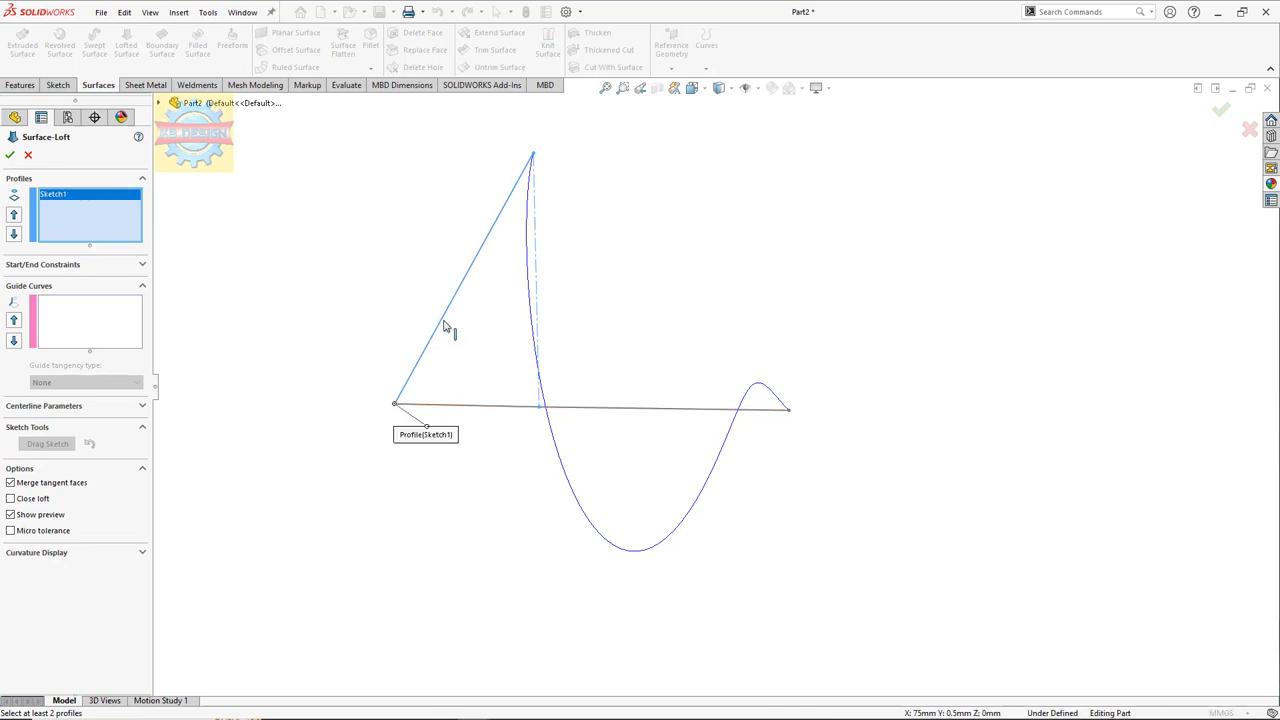
click(578, 410)
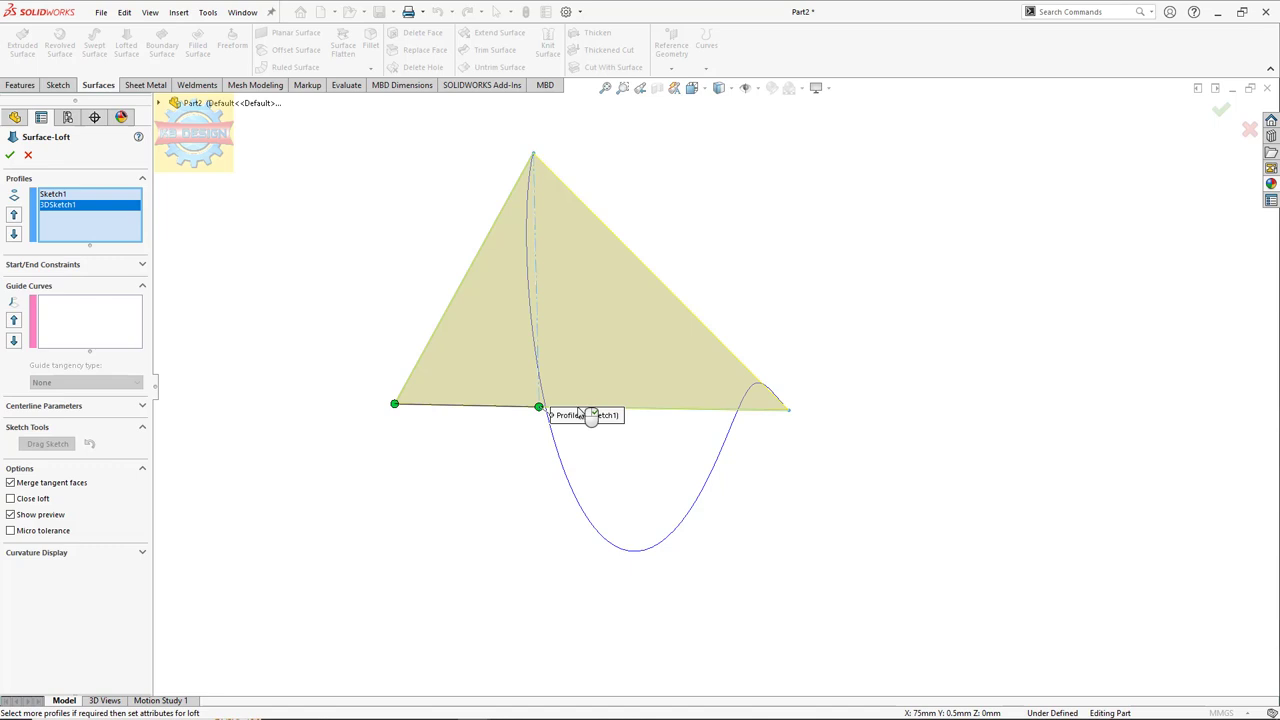
- Add Helix/Spiral1 and Sketch2 as guide curves and accept the lofted surface
click(102, 324)
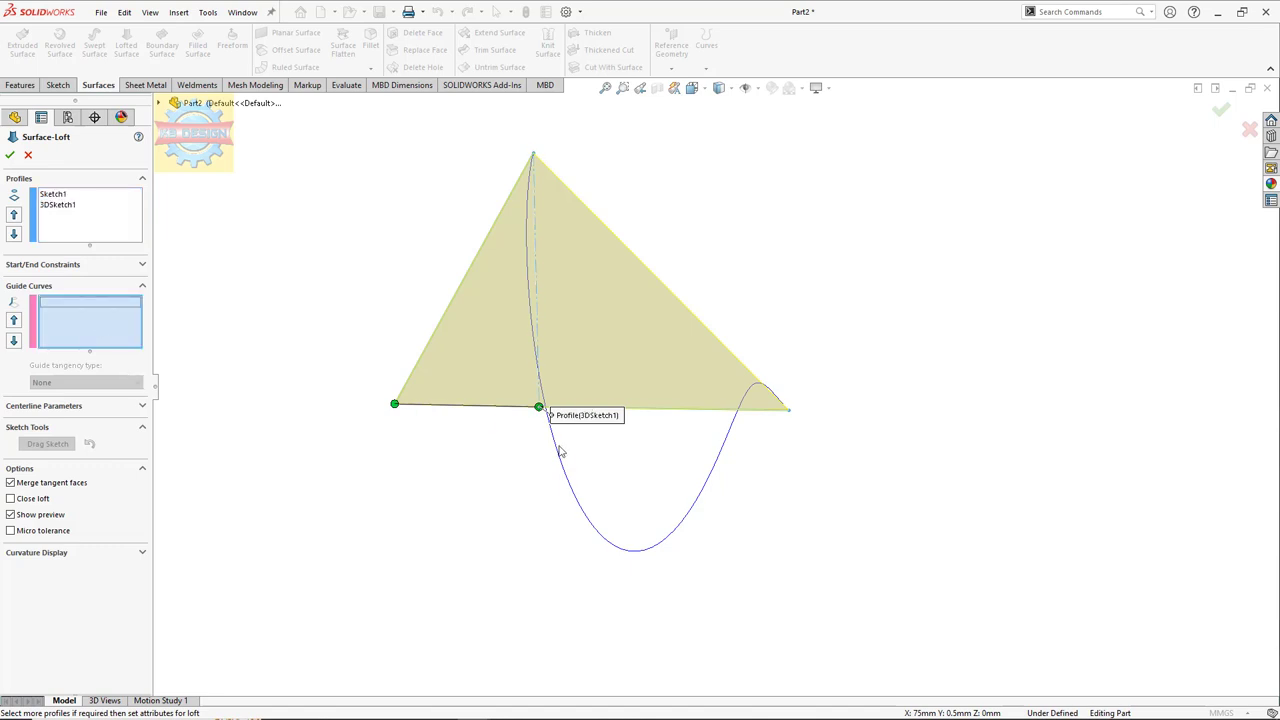
click(557, 452)
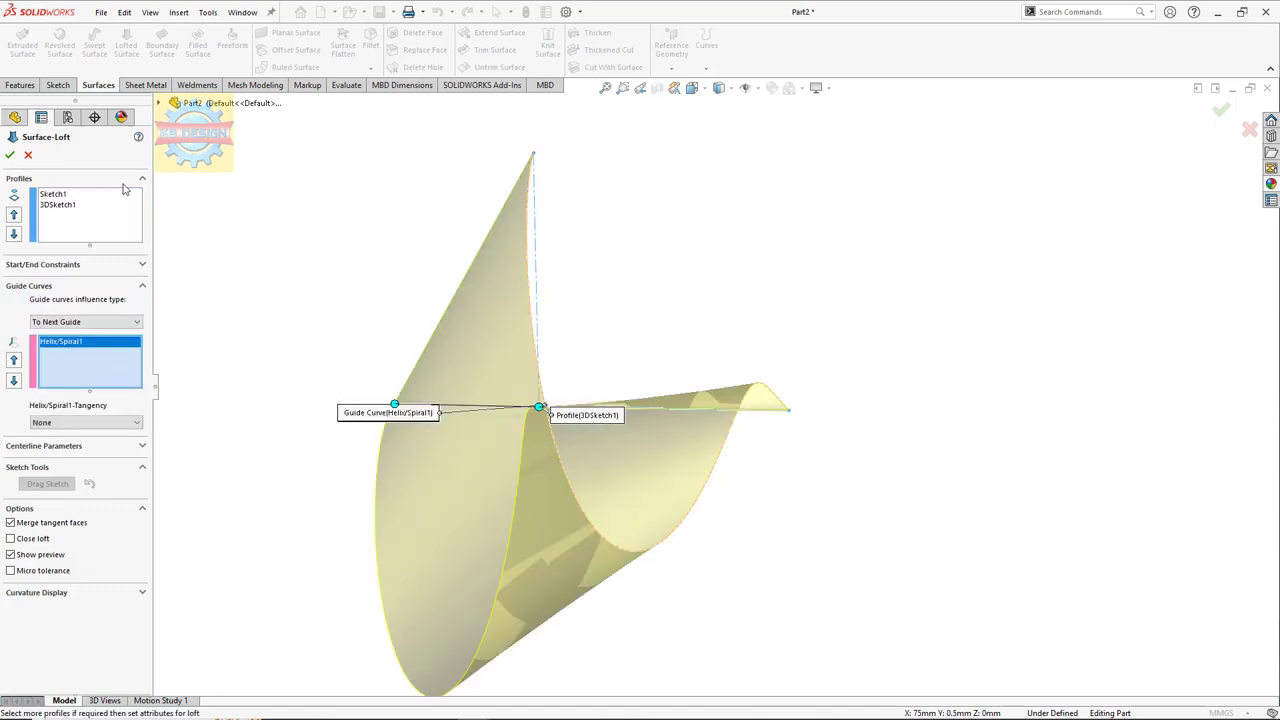
click(159, 104)
click(213, 249)
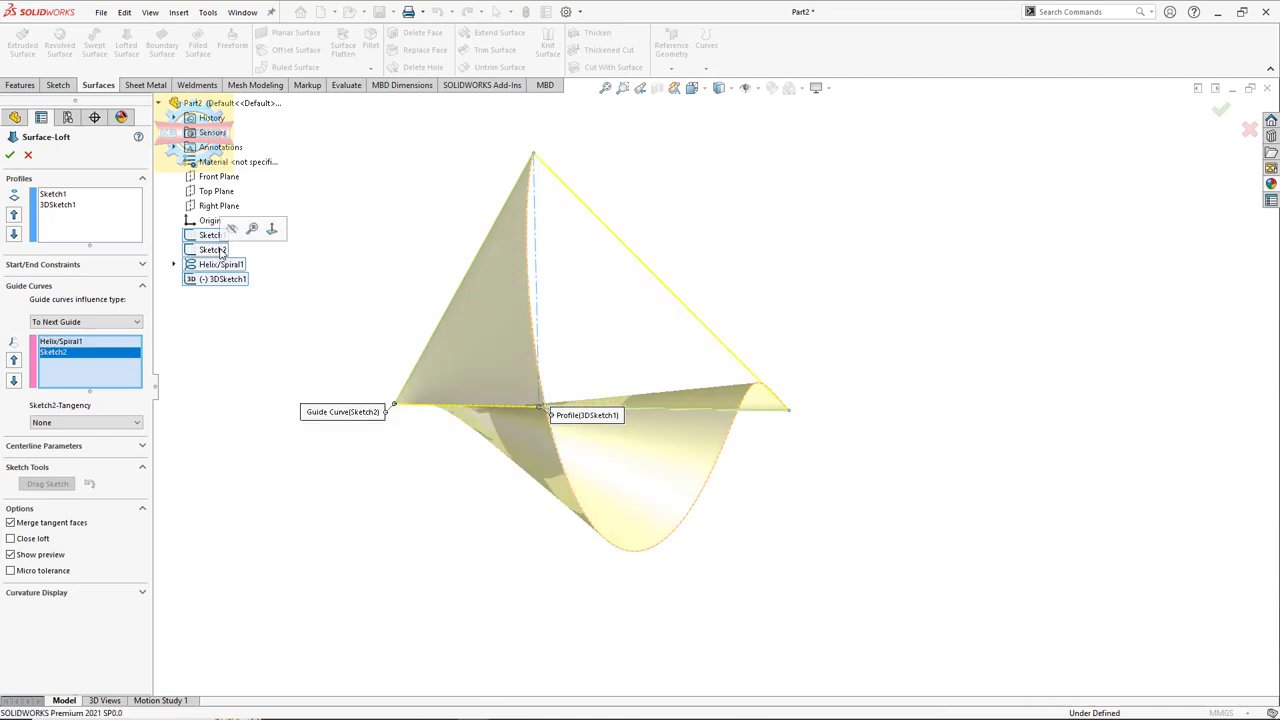
click(9, 156)
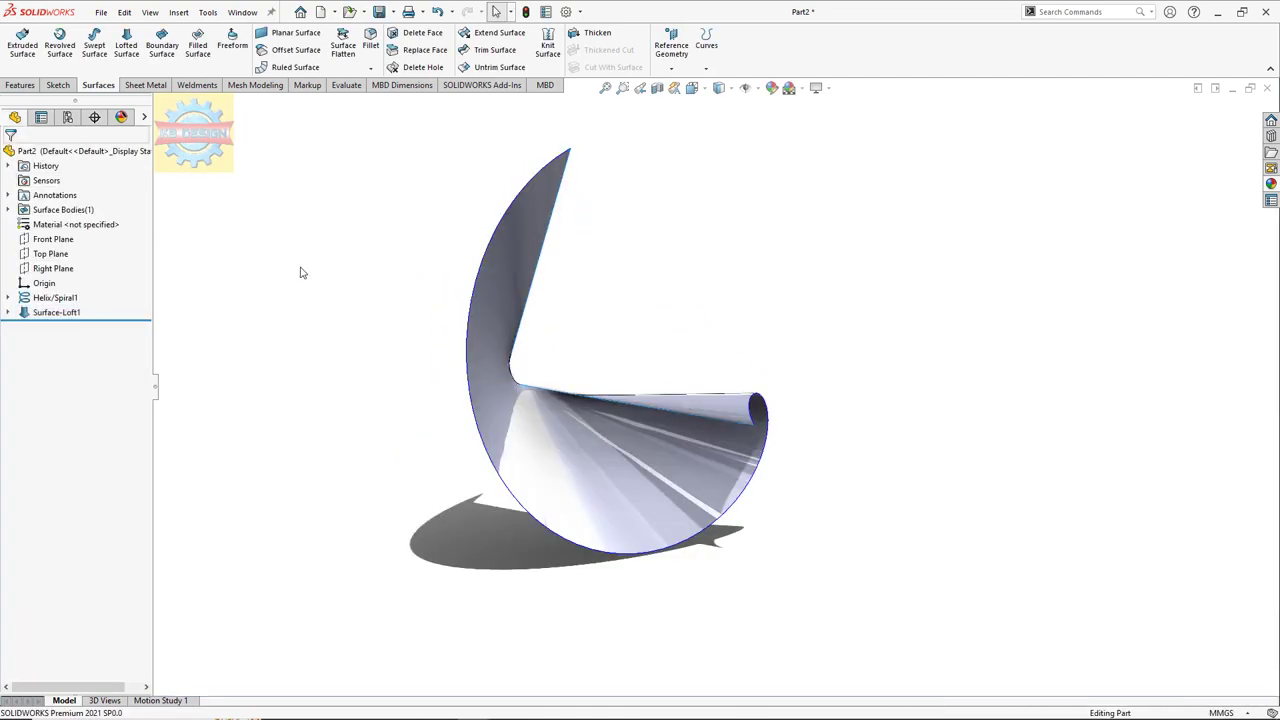
- Sketch a circle at the origin on the Right Plane and dimension it to 5 mm diameter
click(62, 267)
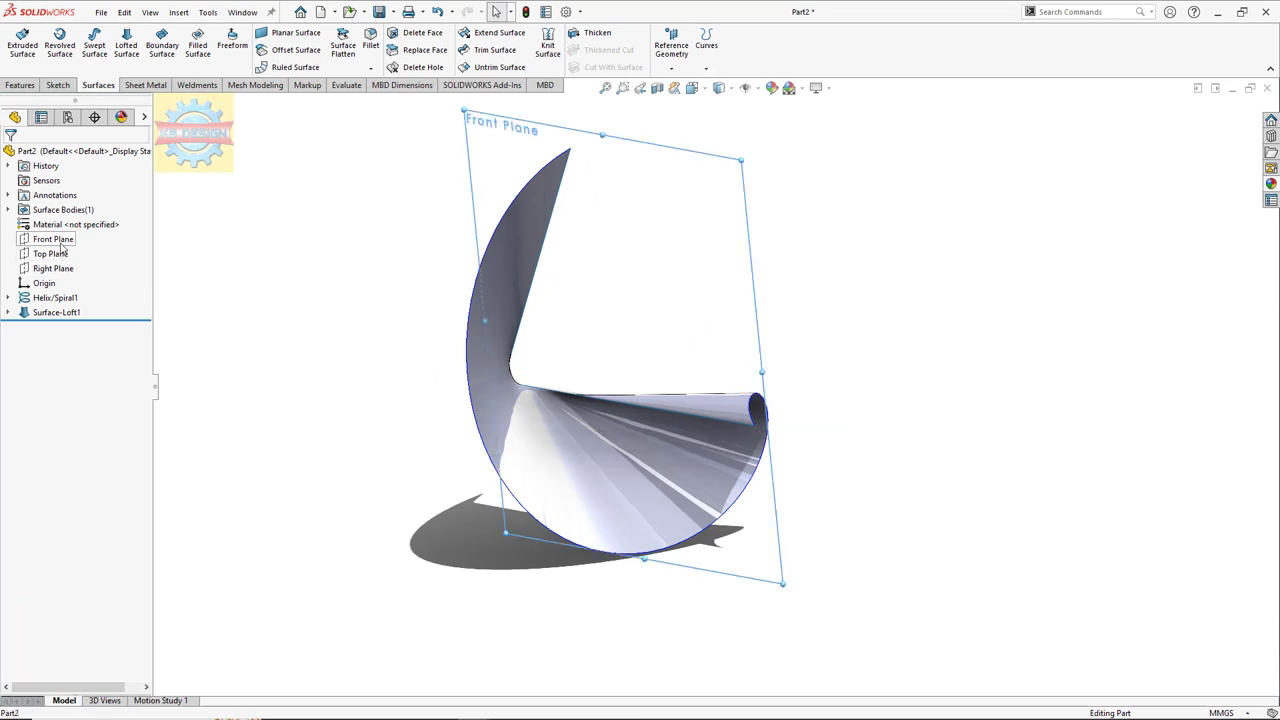
click(63, 250)
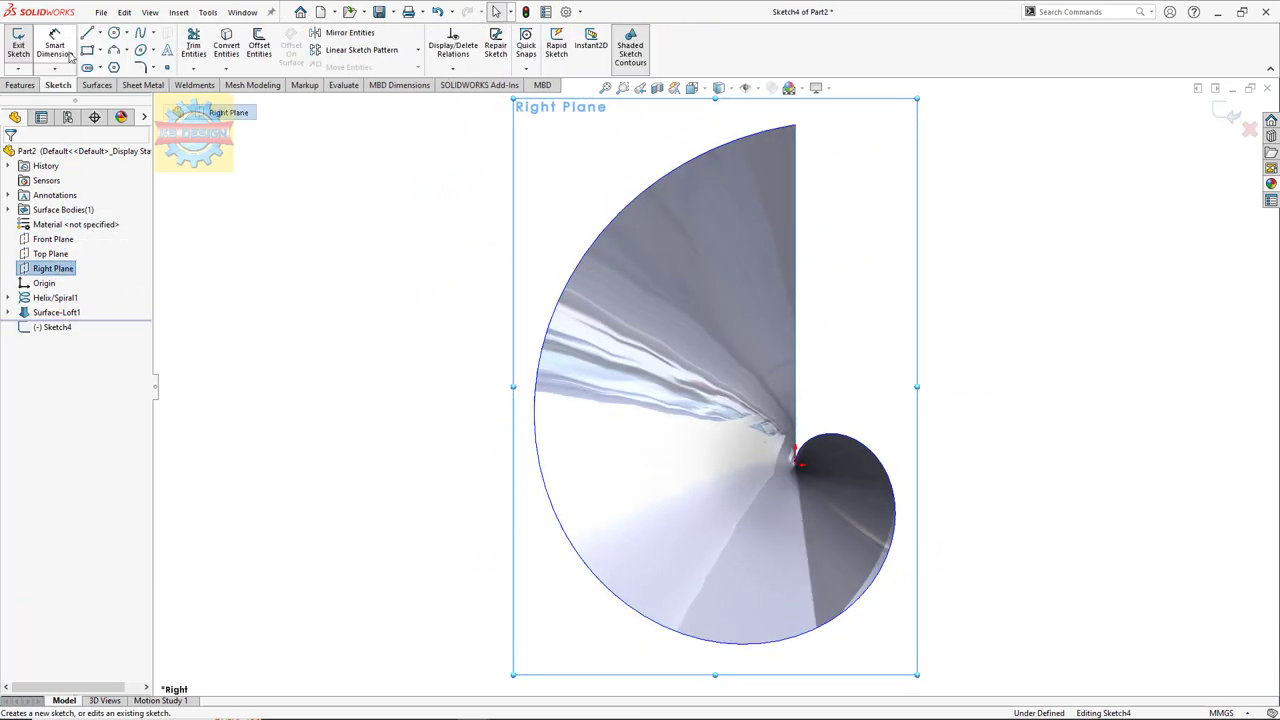
click(113, 33)
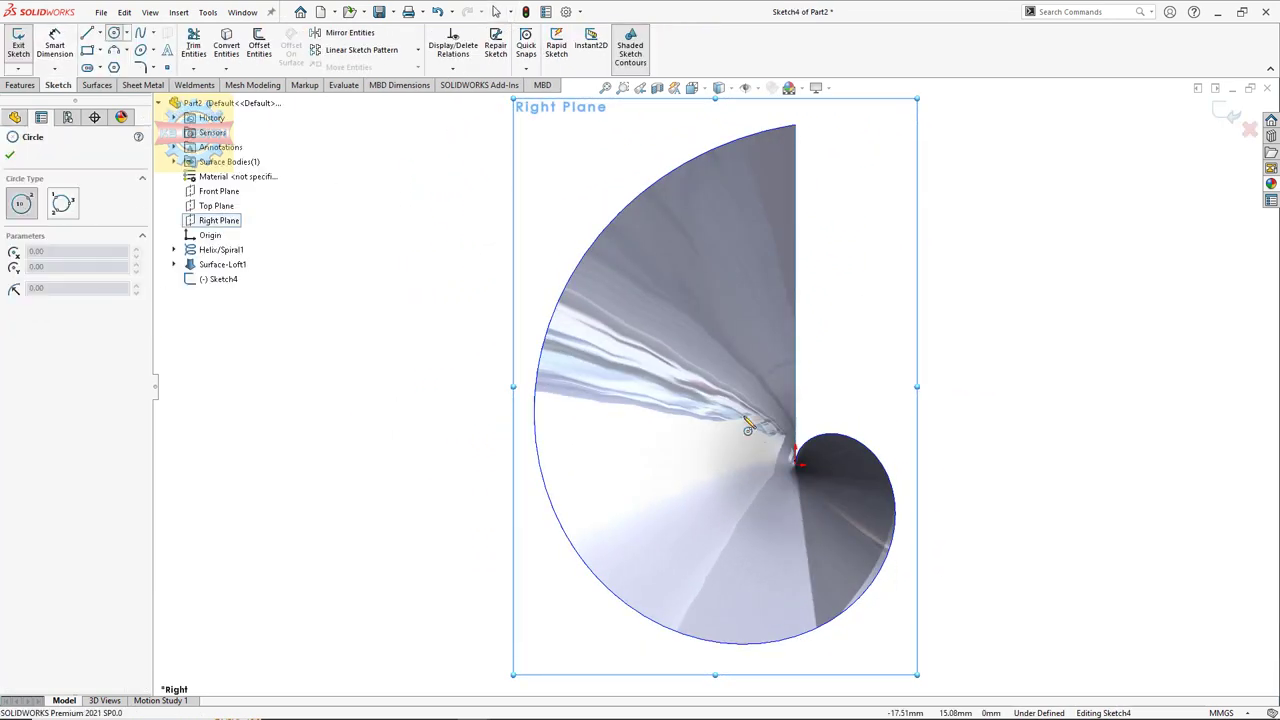
click(795, 465)
click(812, 433)
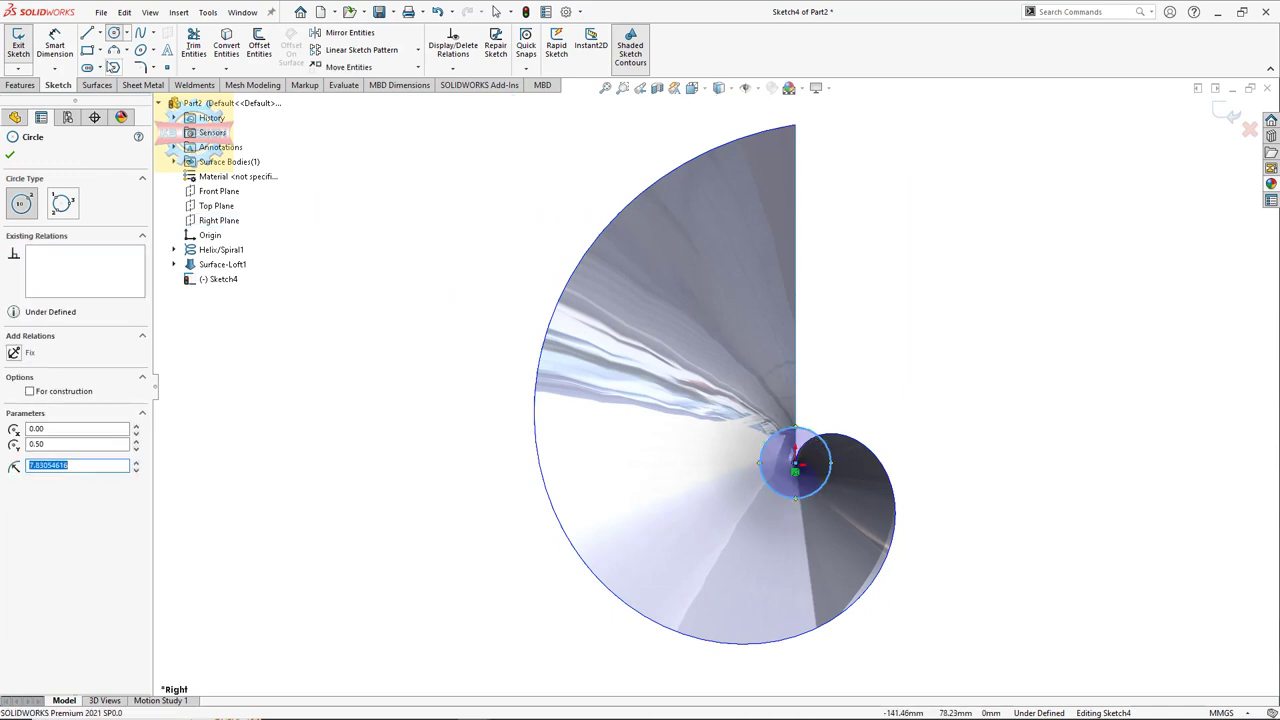
key(Escape)
click(812, 436)
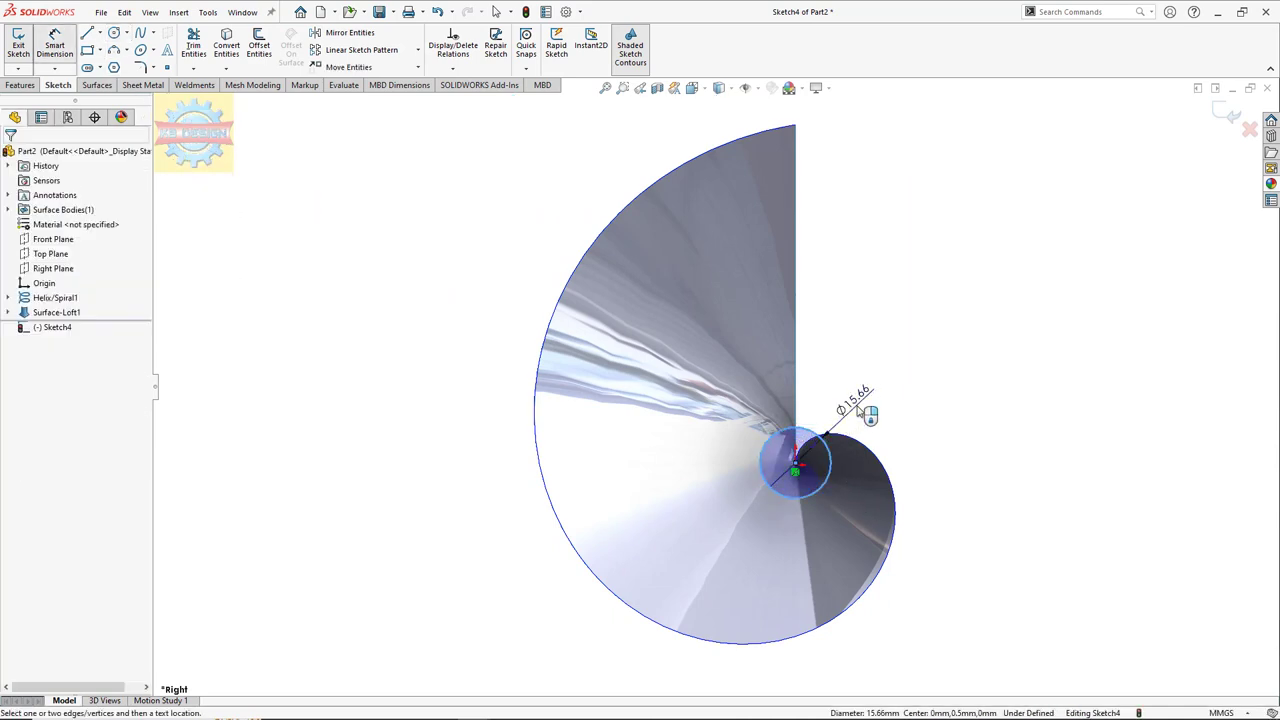
click(855, 410)
text(5)
key(Return)
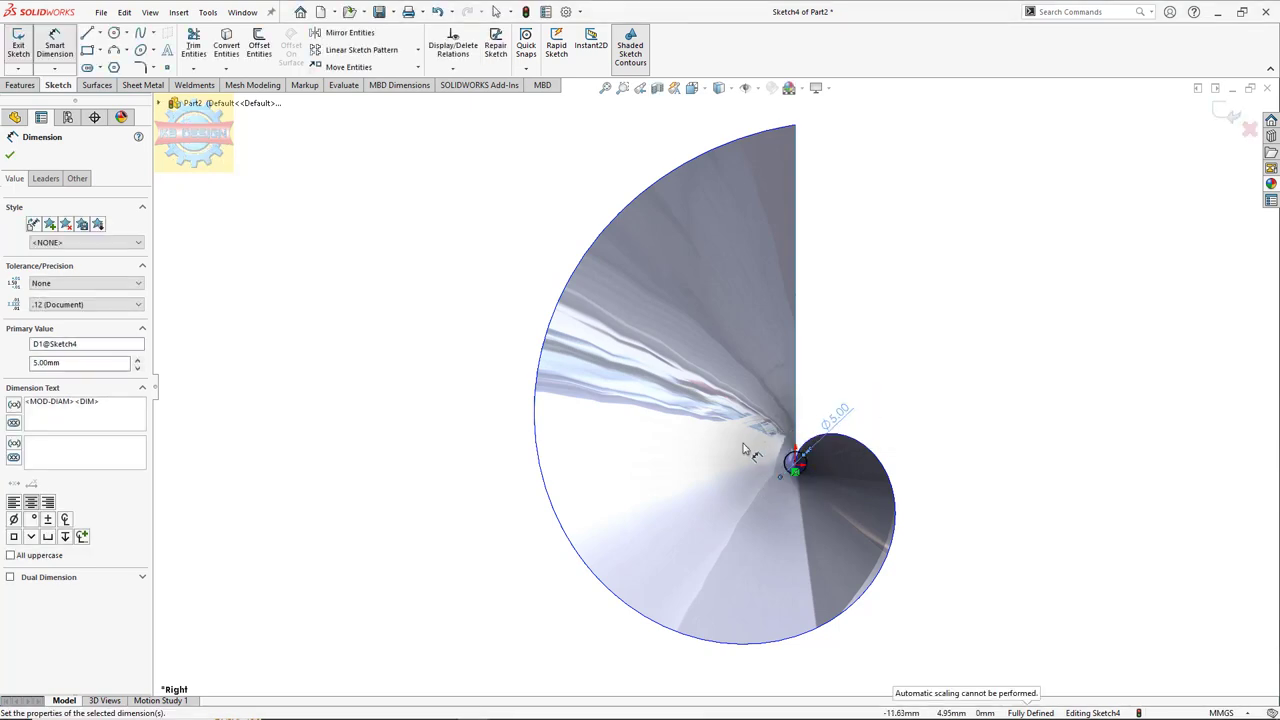
middle_drag(743, 450, 808, 453)
click(20, 86)
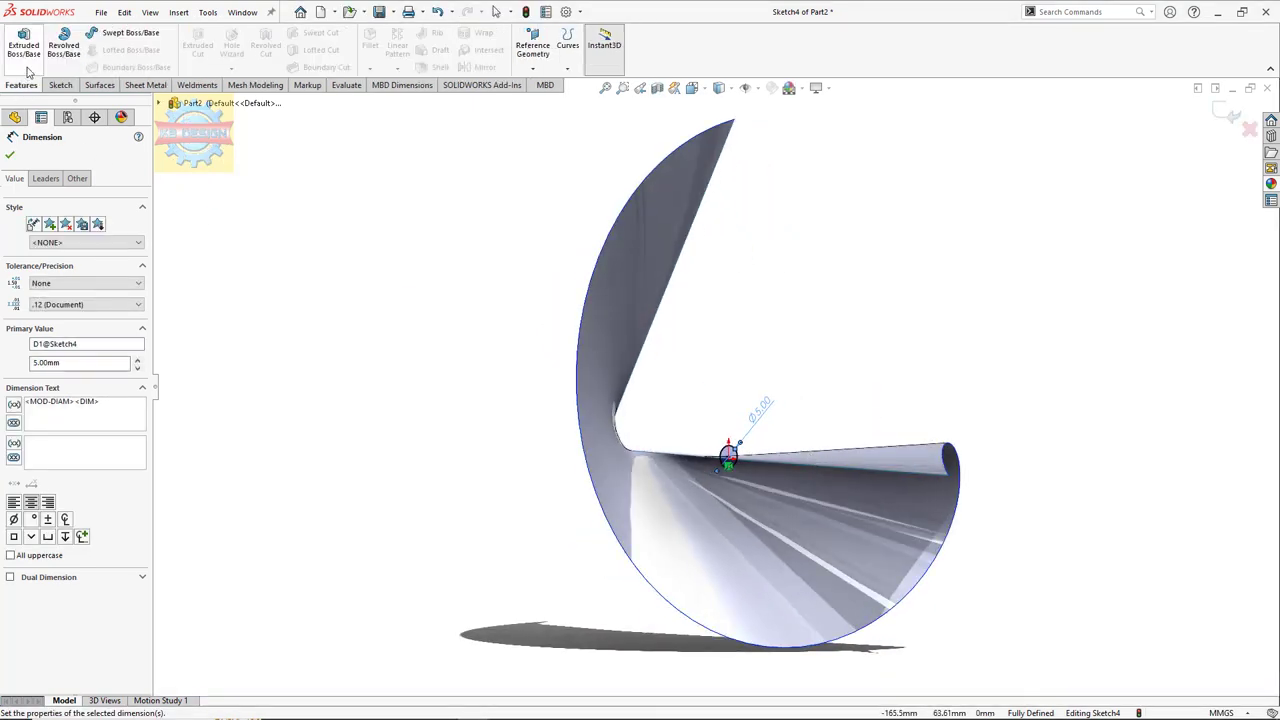
- Start an Extruded Surface of the 5 mm circle, ending Direction 1 at the cone-edge vertex
click(97, 86)
click(23, 48)
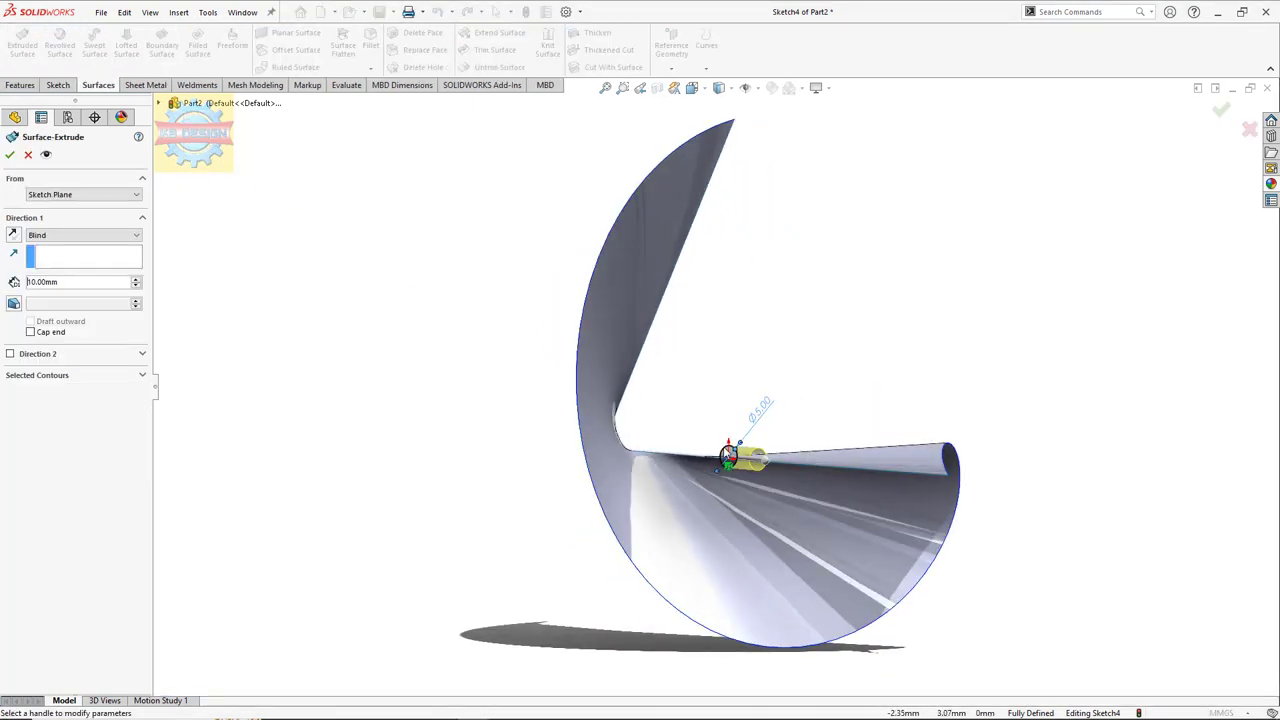
click(100, 241)
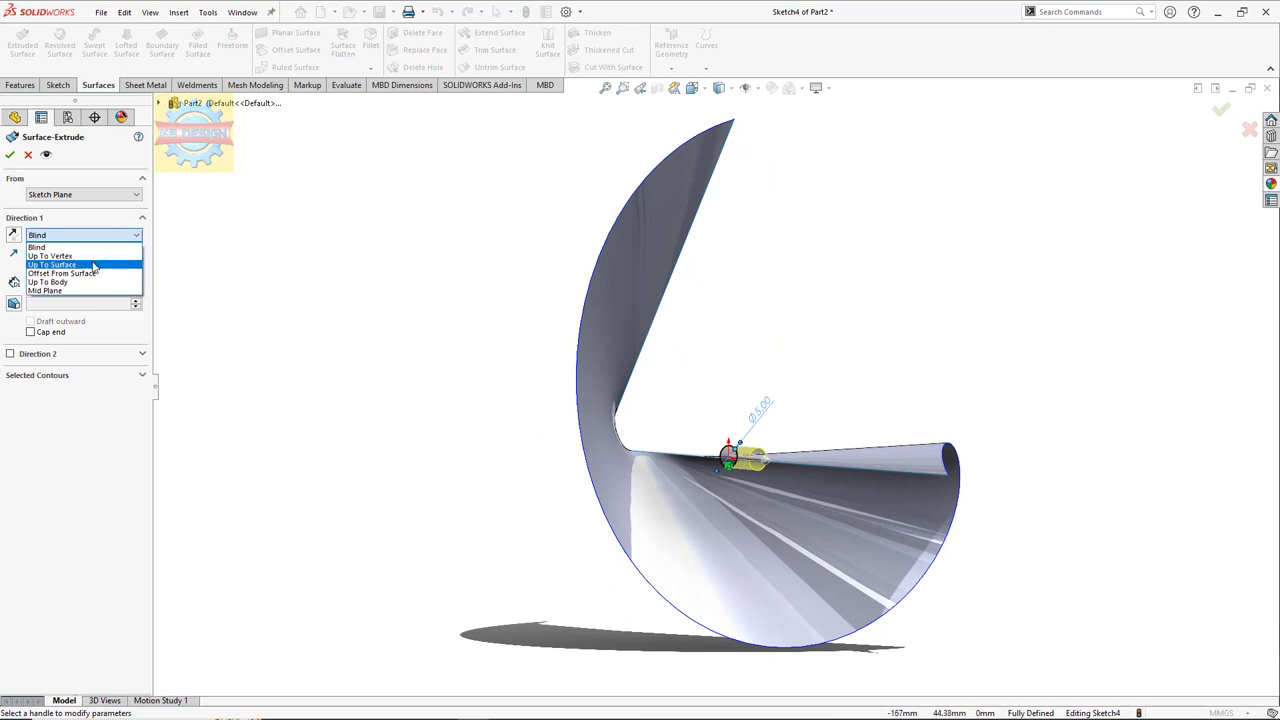
click(60, 255)
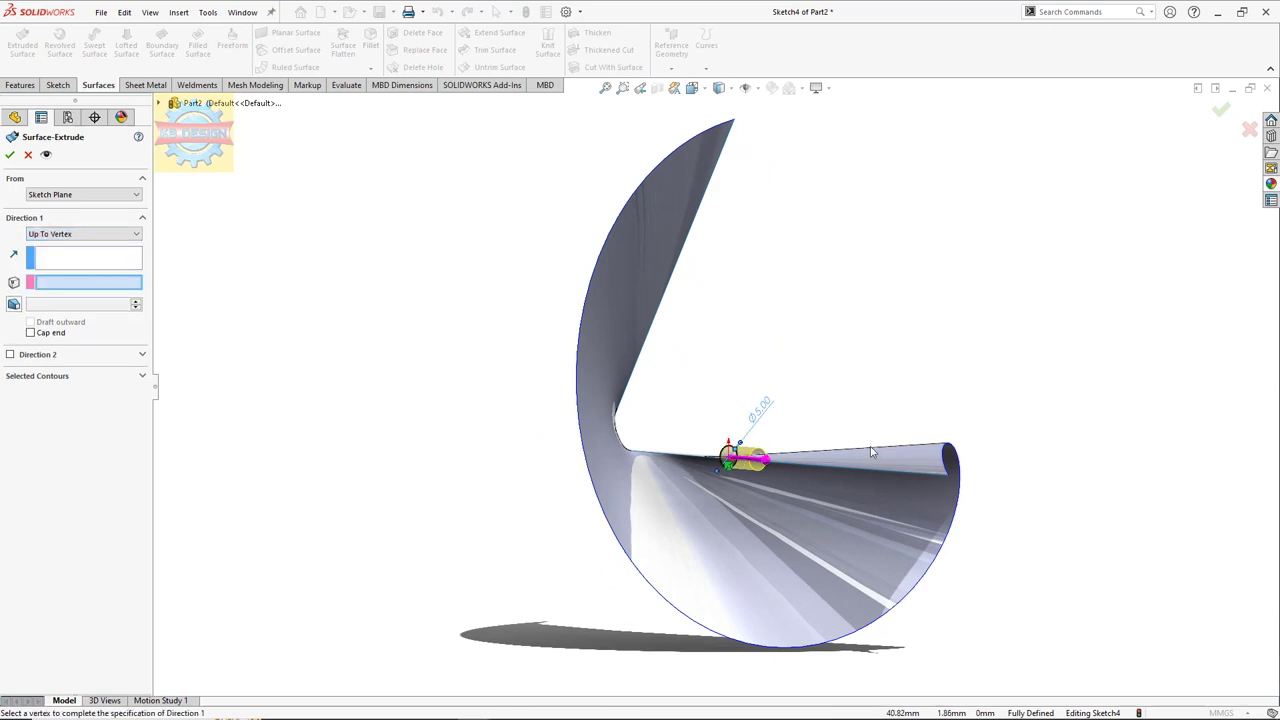
click(950, 478)
middle_drag(708, 411, 731, 403)
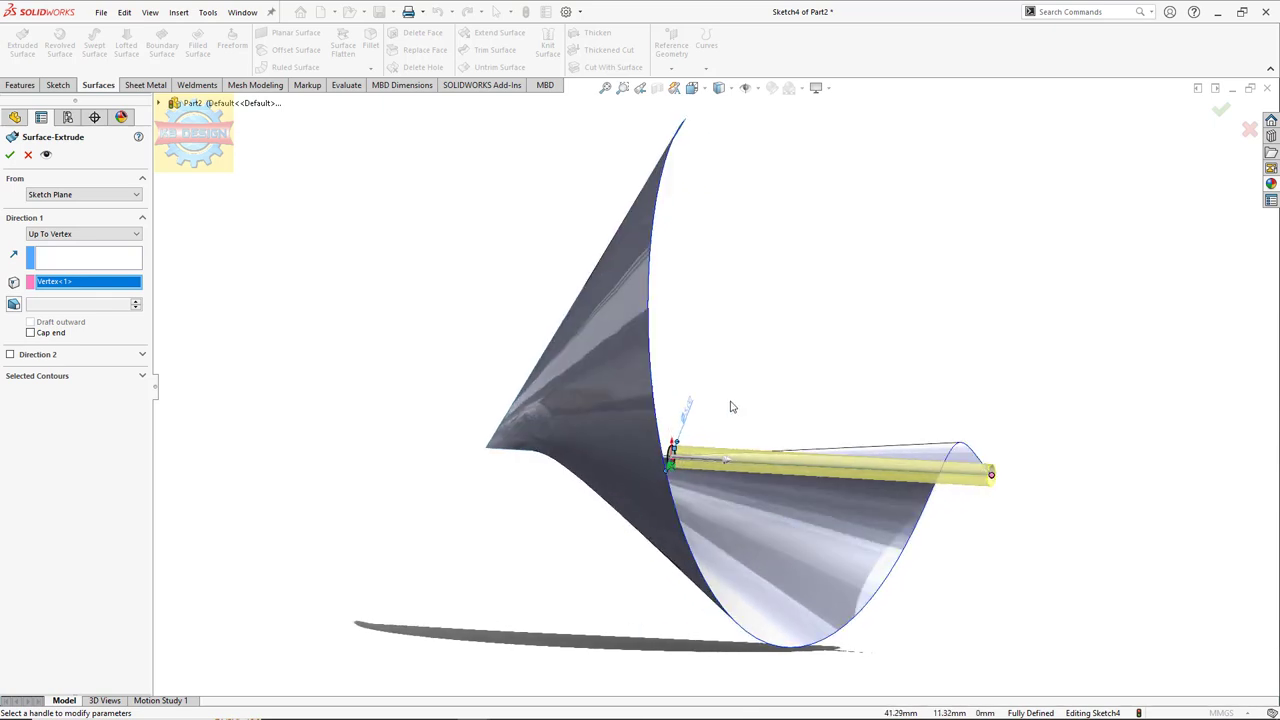
- Extend Direction 2 up to the cone's far-tip vertex and accept the tube surface
click(10, 355)
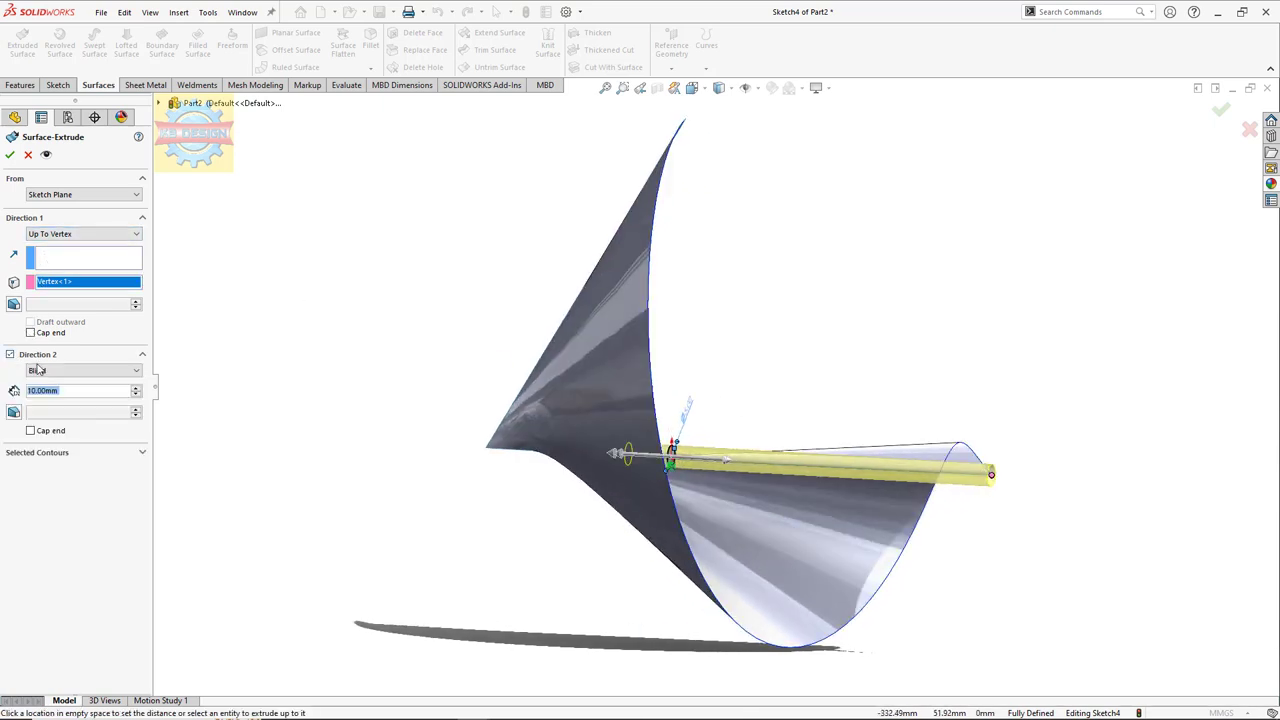
click(80, 371)
click(55, 391)
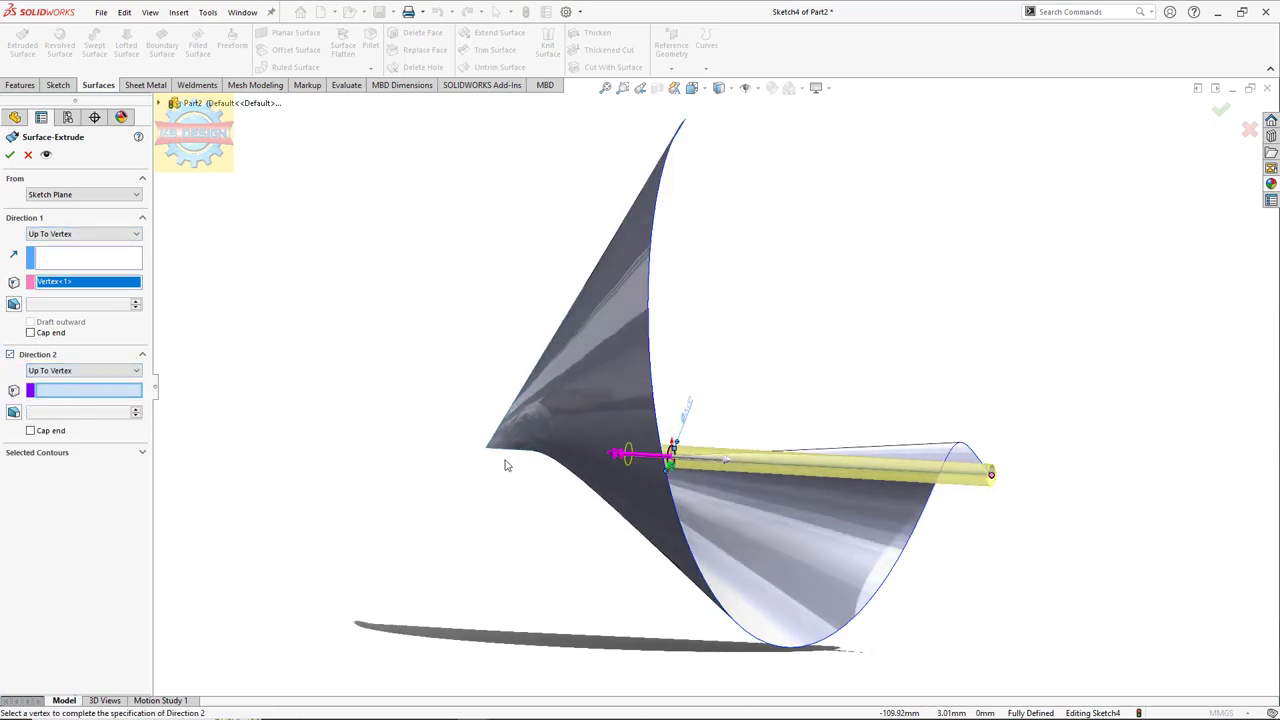
click(485, 447)
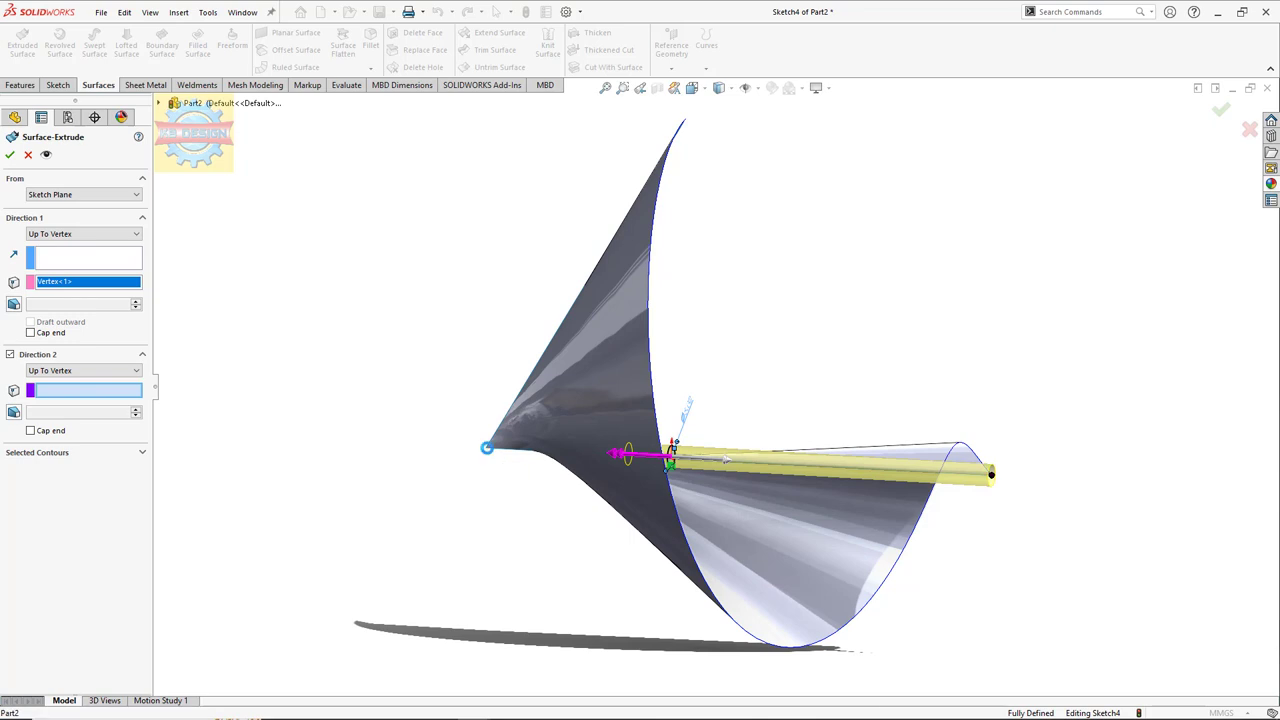
click(10, 157)
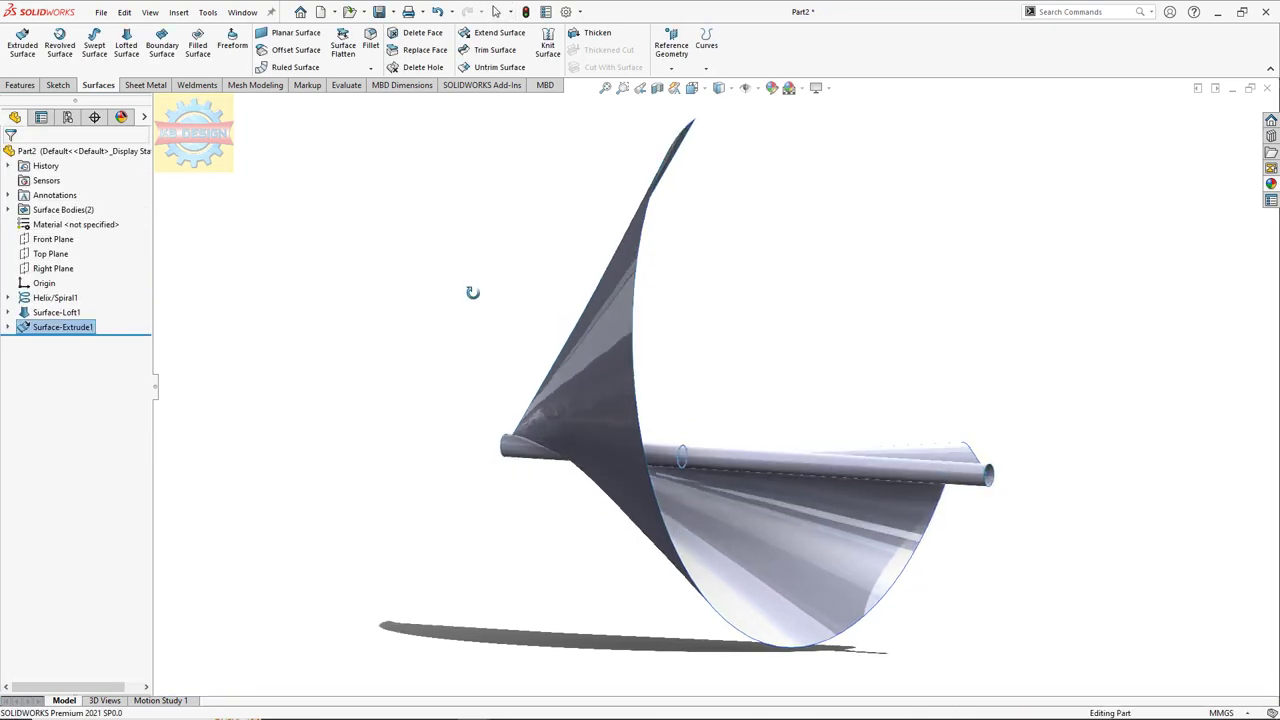
- Trim the lofted surface with the Surface-Extrude1 tube, keep the blade piece, and hide Helix/Spiral1
key(Left)
key(Left)
key(Left)
key(Left)
key(Left)
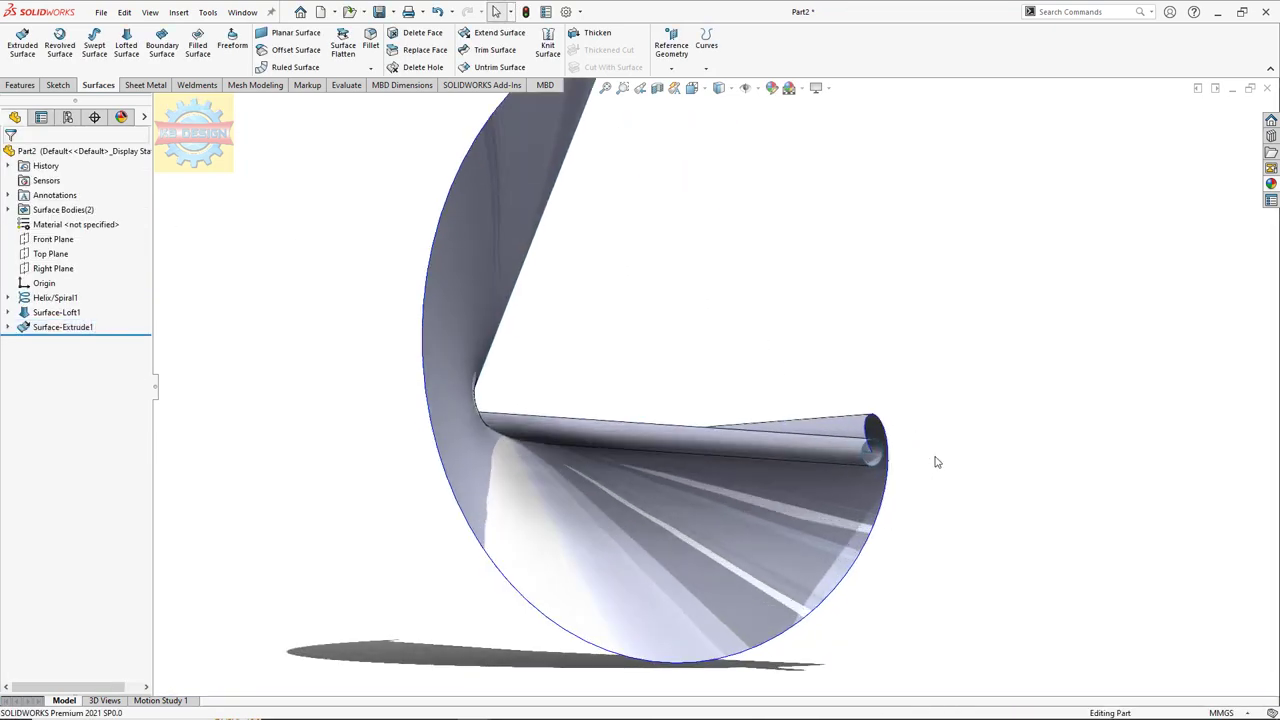
click(495, 50)
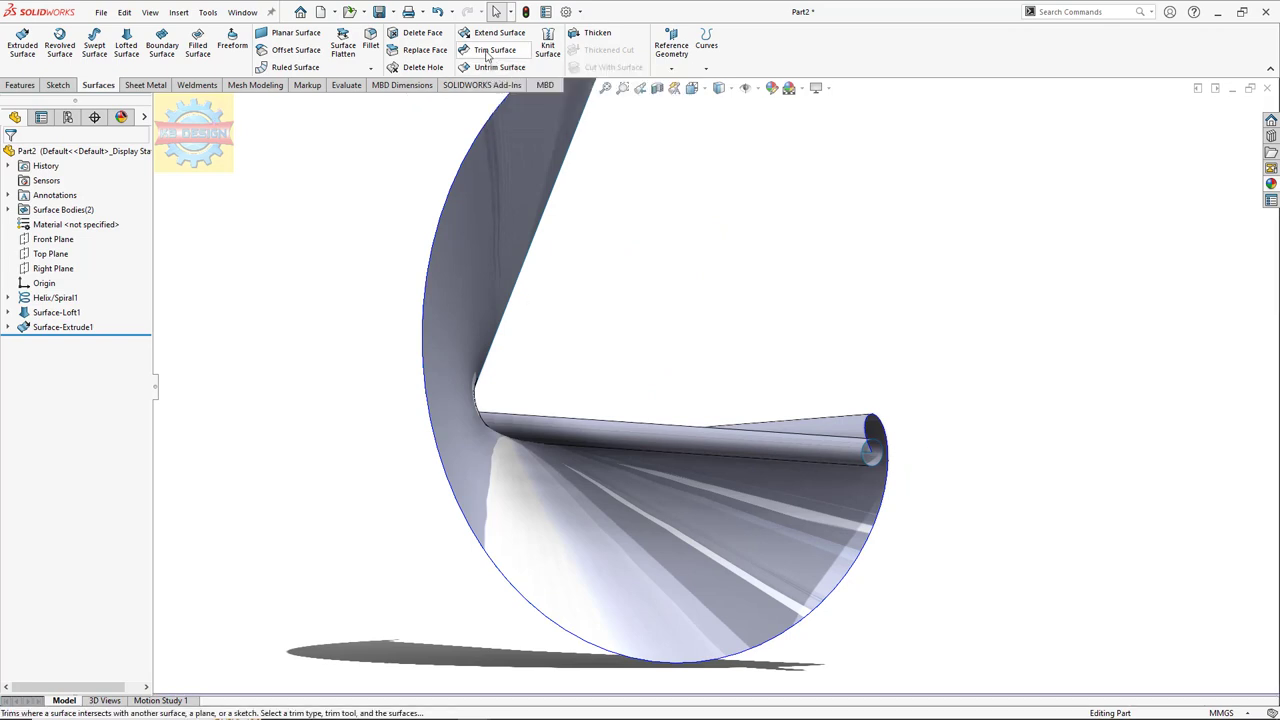
click(583, 428)
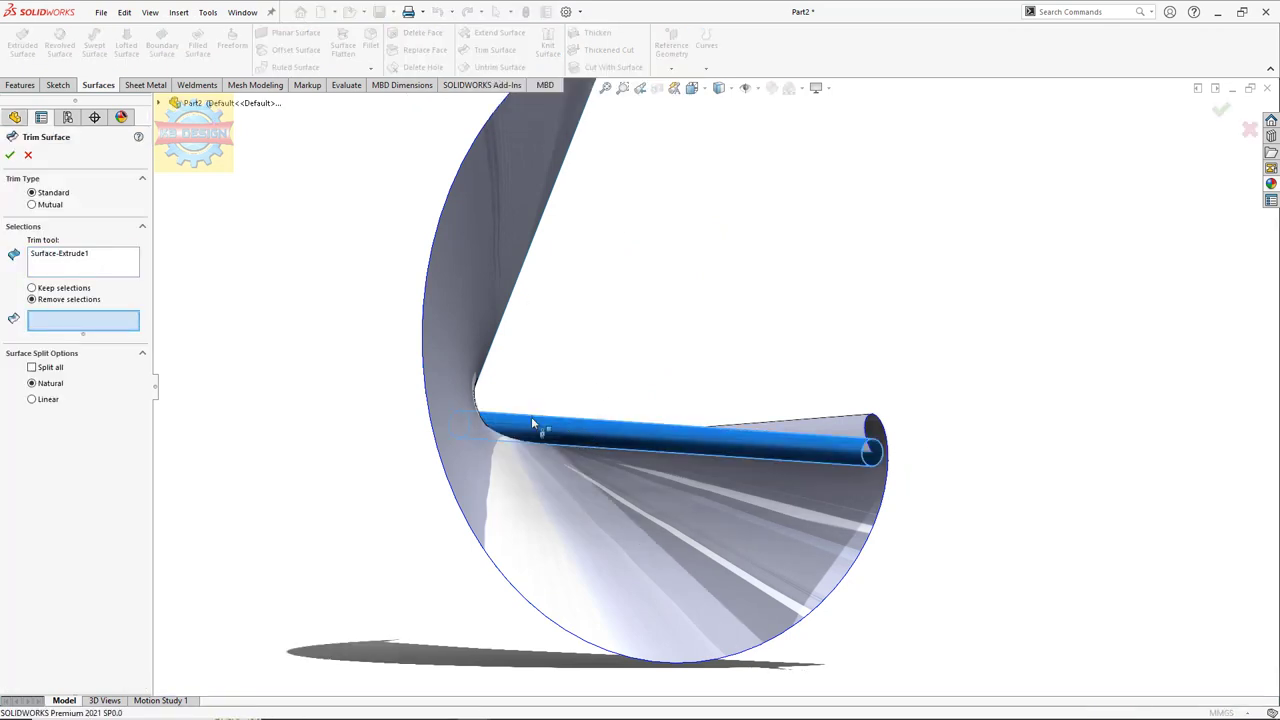
click(605, 485)
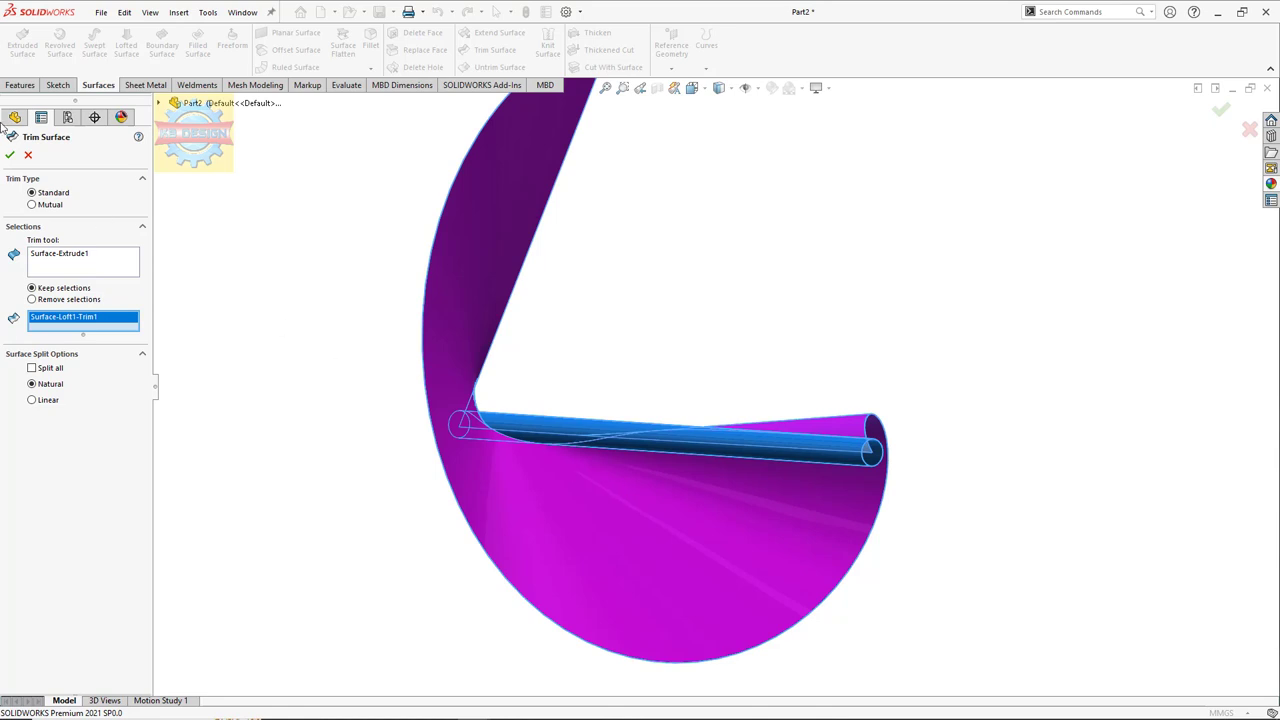
click(11, 155)
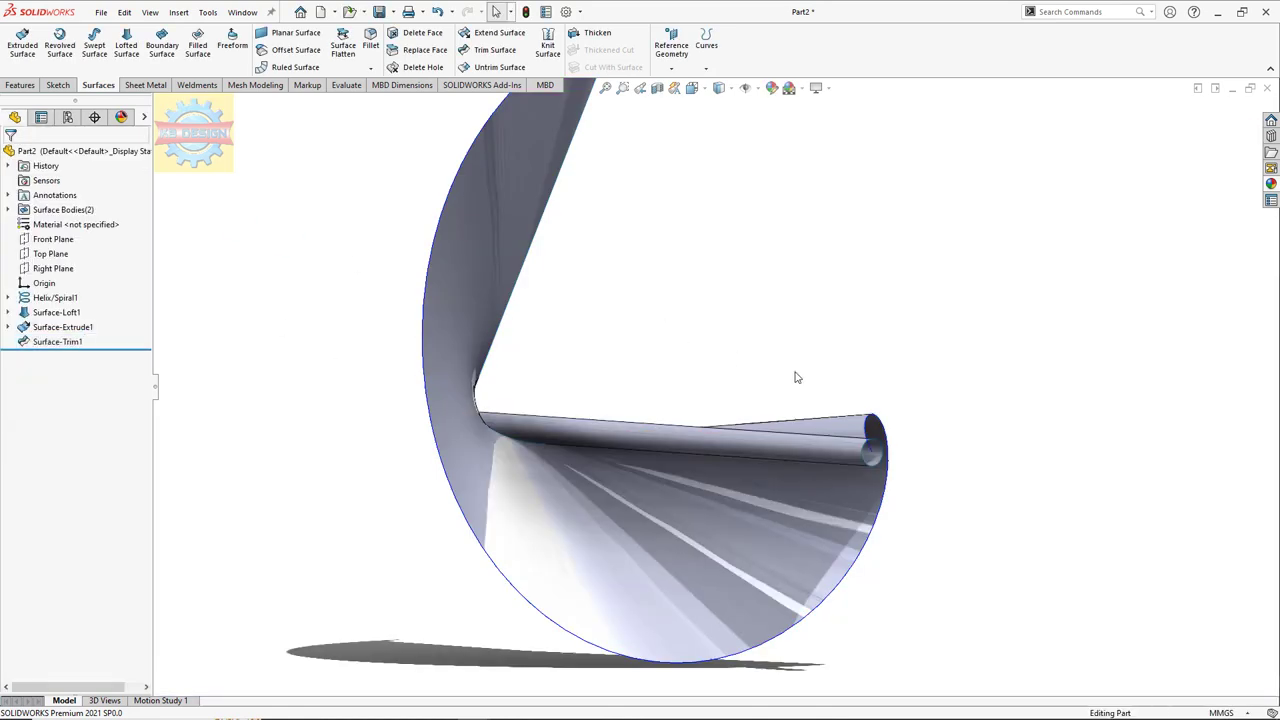
click(872, 446)
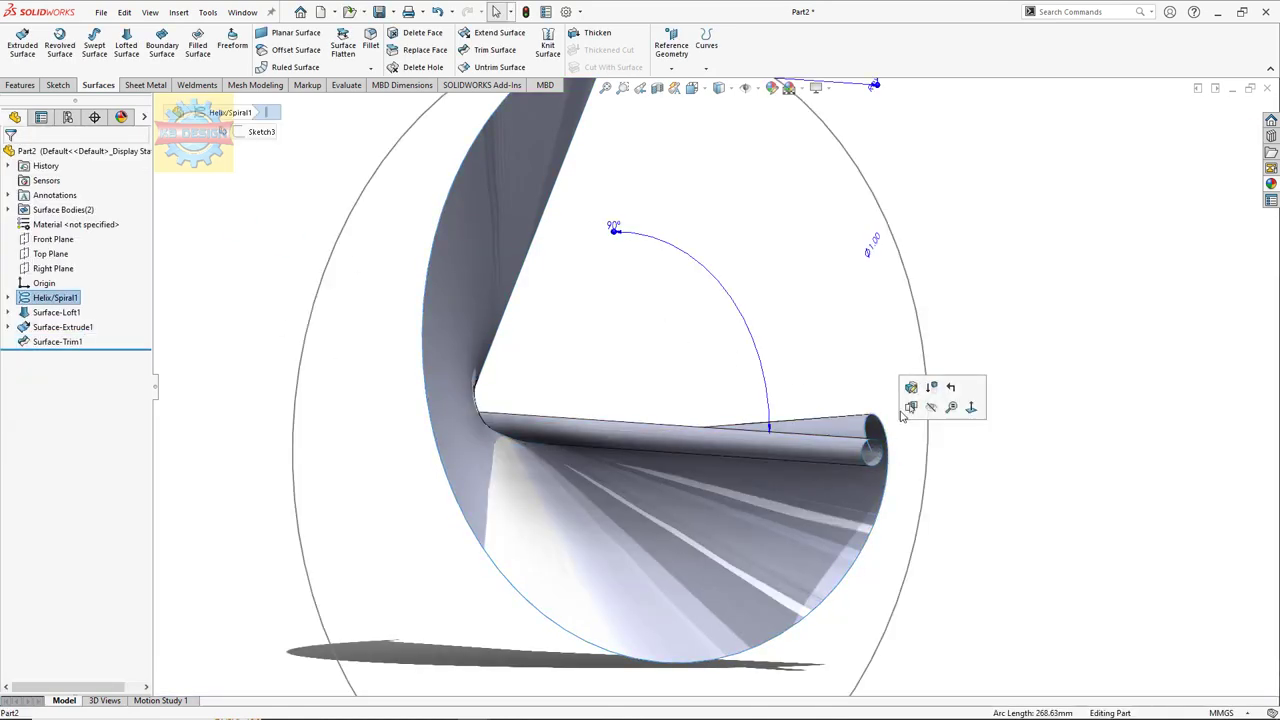
click(931, 407)
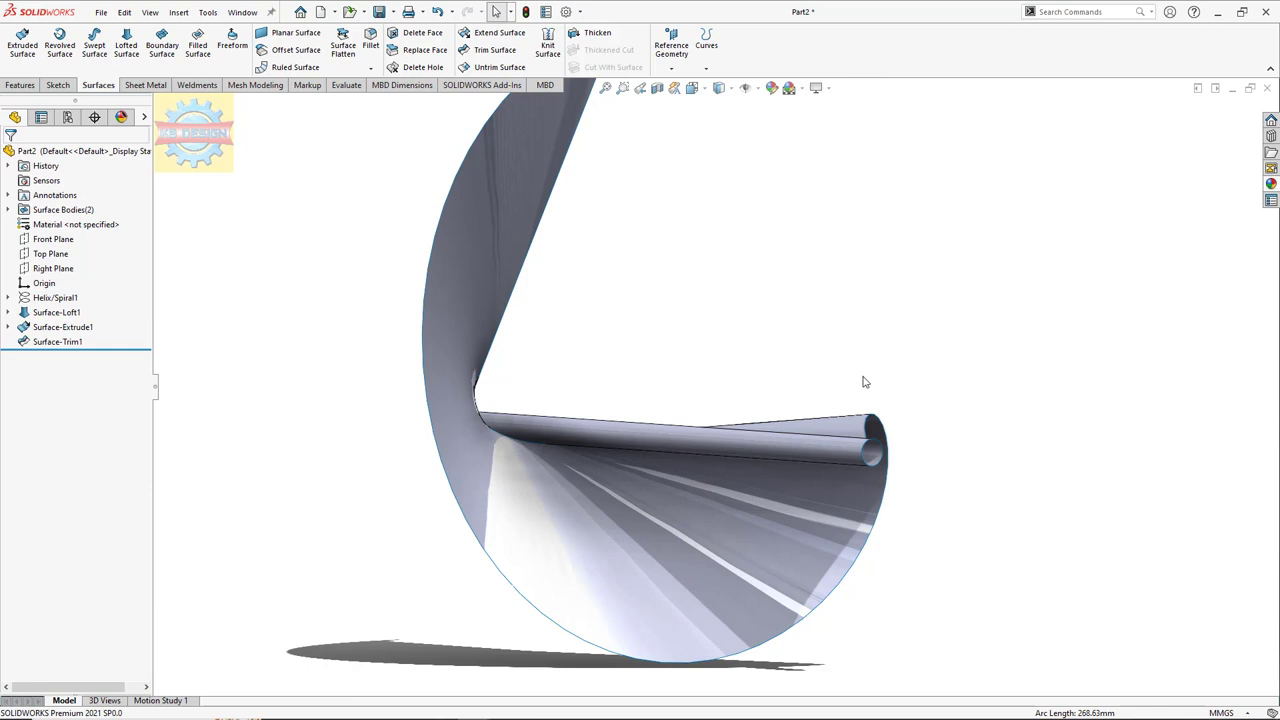
- Thicken the Surface-Extrude1 tube into a 1.00 mm solid wall
click(597, 33)
click(727, 450)
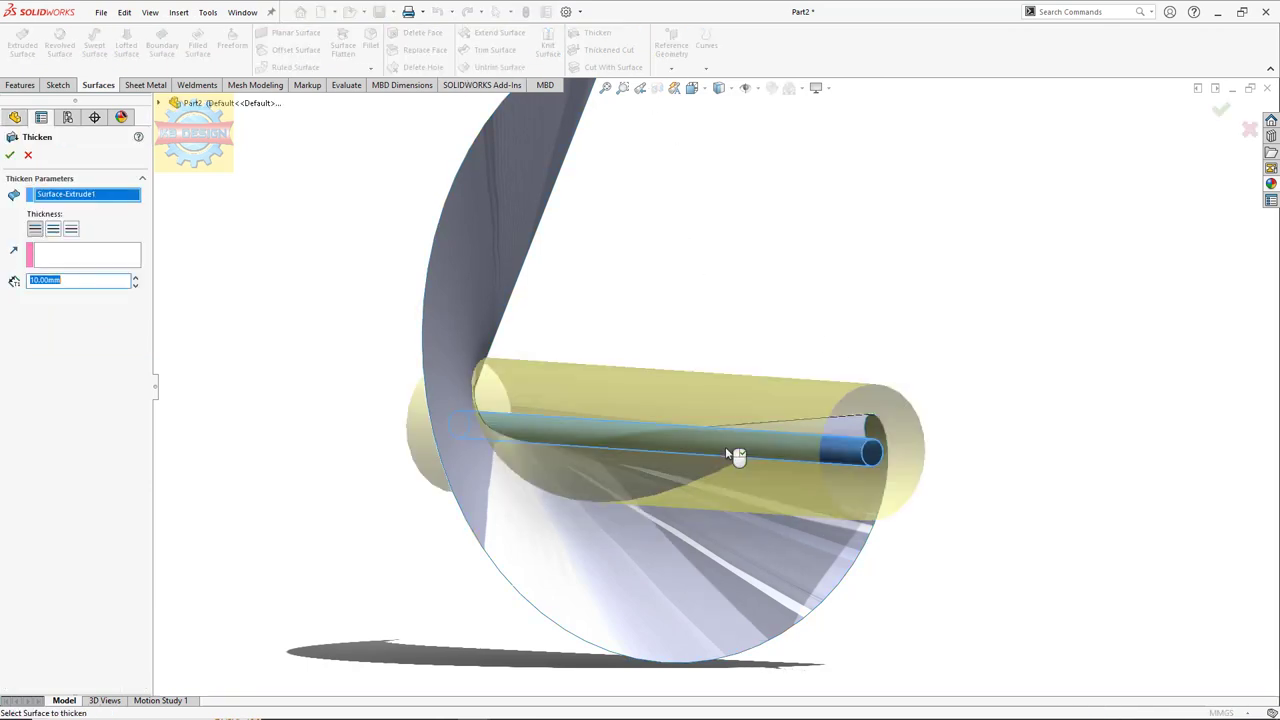
text(1)
key(Return)
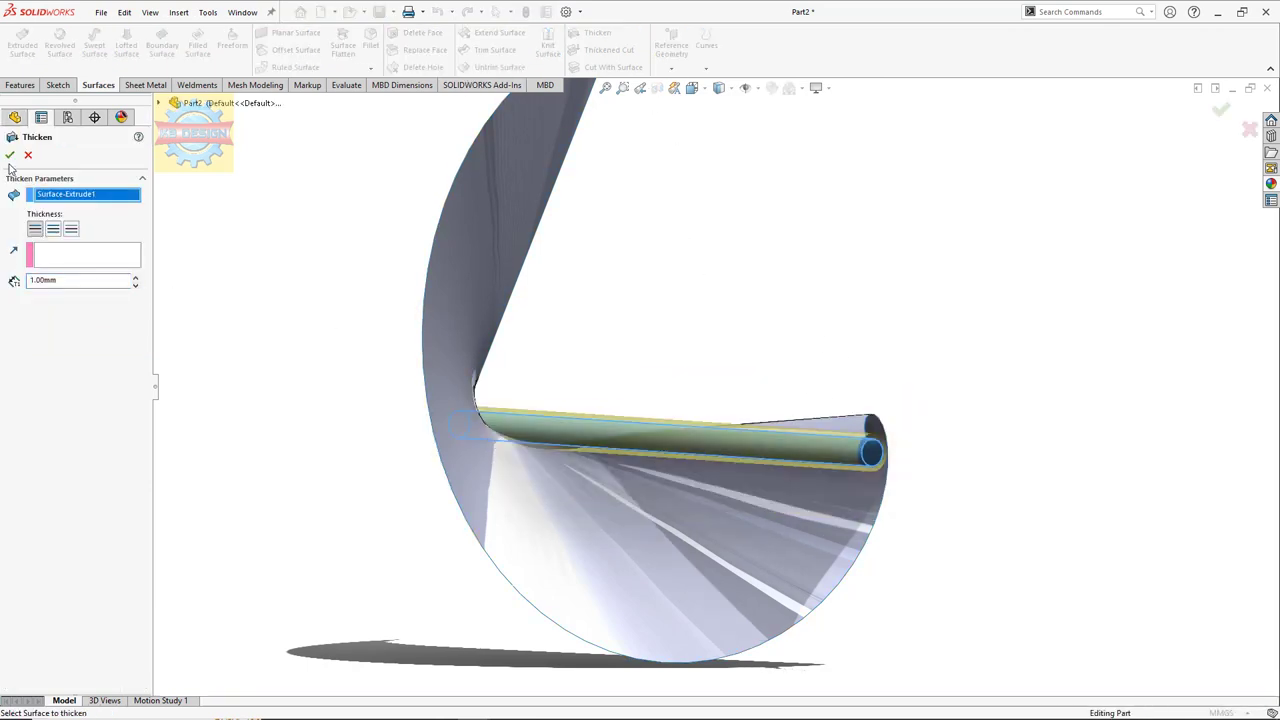
click(10, 155)
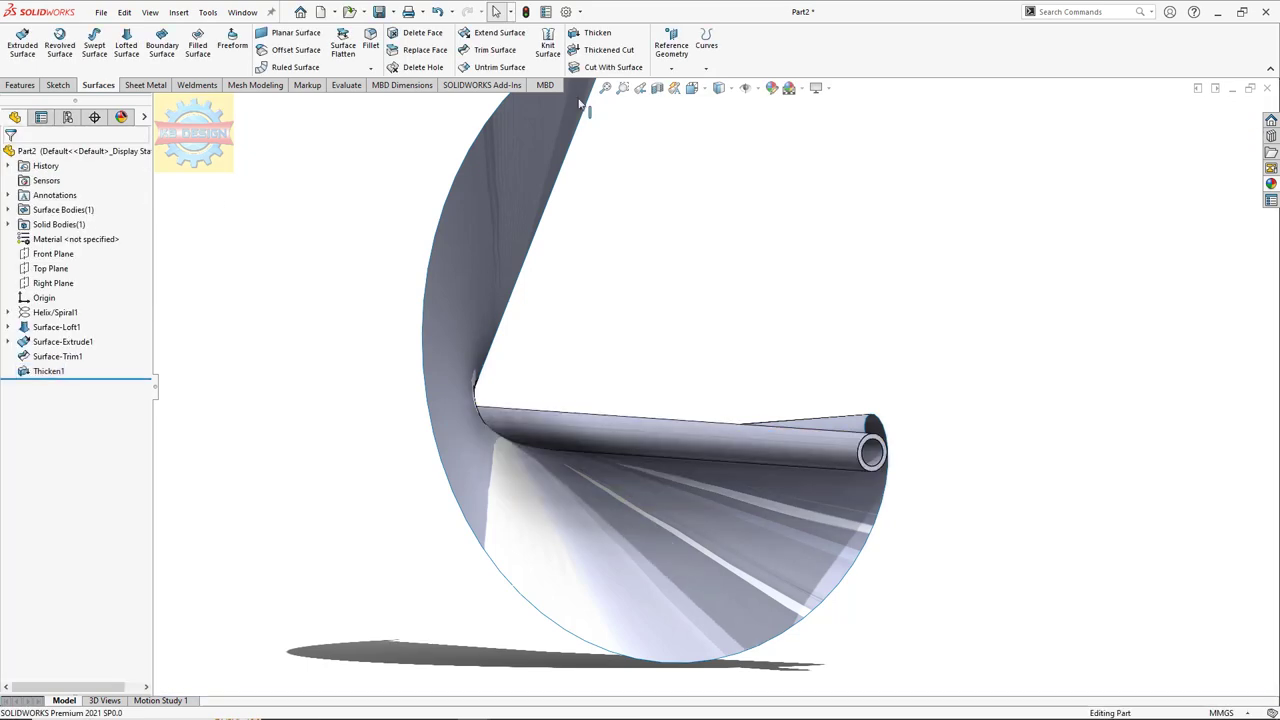
- Thicken the trimmed blade Surface-Trim1 by 1.00 mm to one side
click(598, 35)
click(870, 430)
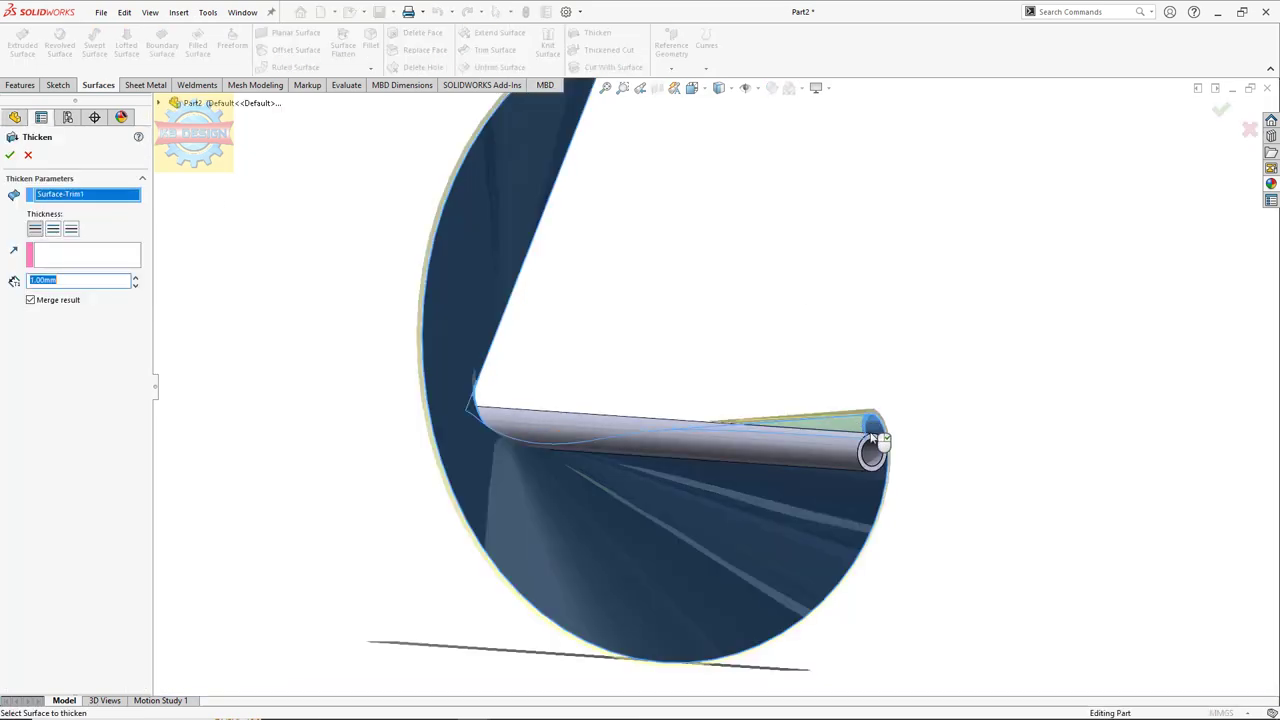
scroll(885, 443, down, 3)
middle_drag(860, 450, 792, 470)
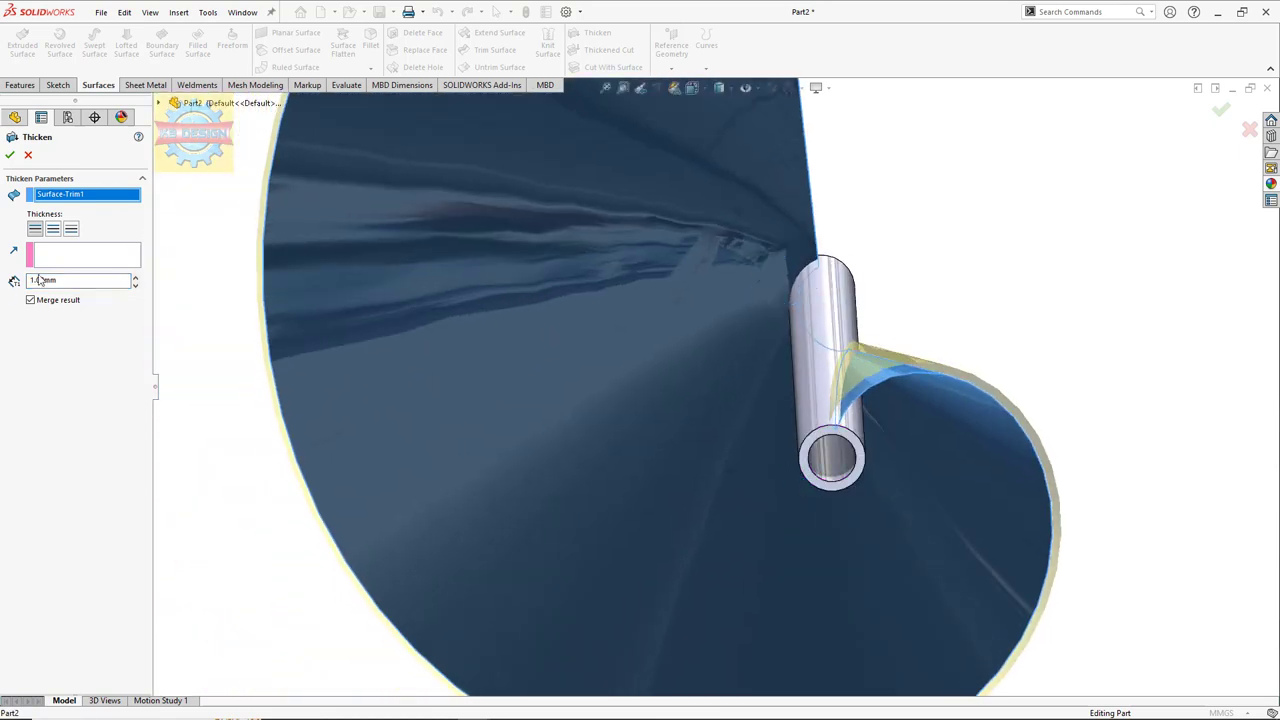
click(71, 229)
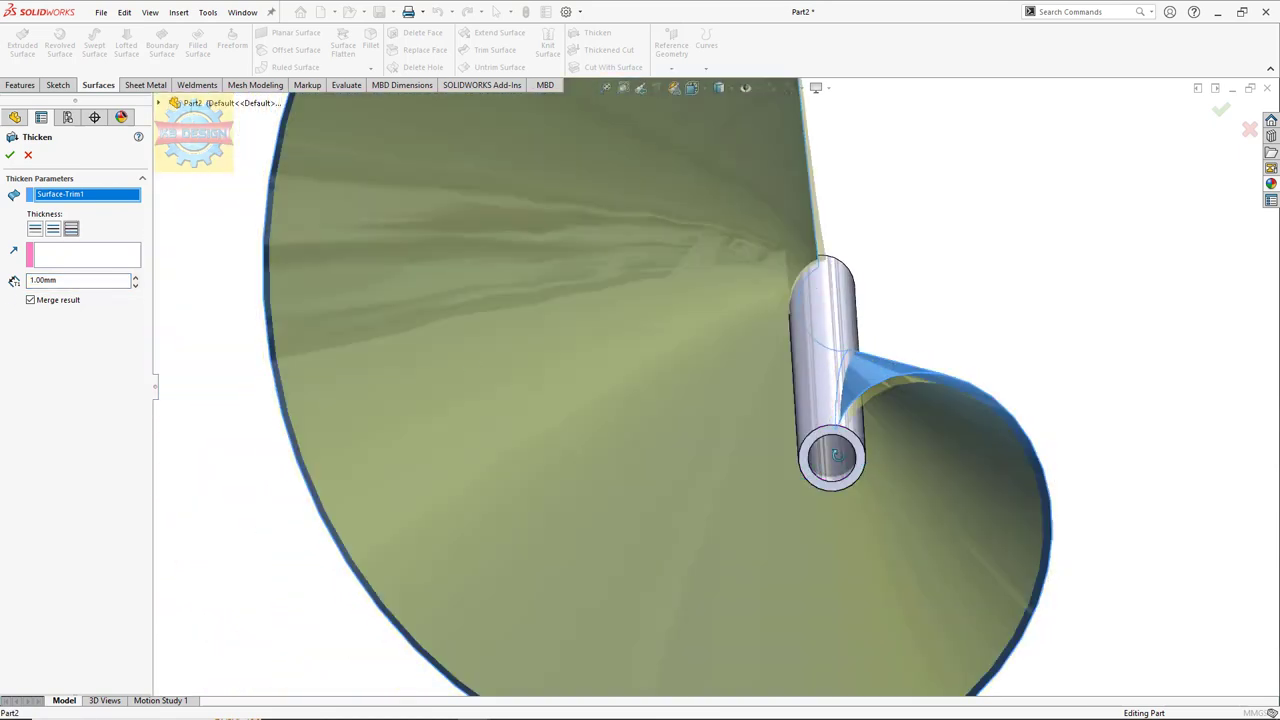
mouse_move(790, 440)
middle_down()
mouse_move(765, 428)
mouse_move(822, 398)
mouse_move(762, 388)
middle_up()
mouse_move(749, 378)
middle_down()
mouse_move(714, 425)
mouse_move(755, 362)
mouse_move(749, 334)
middle_up()
scroll(709, 271, up, 3)
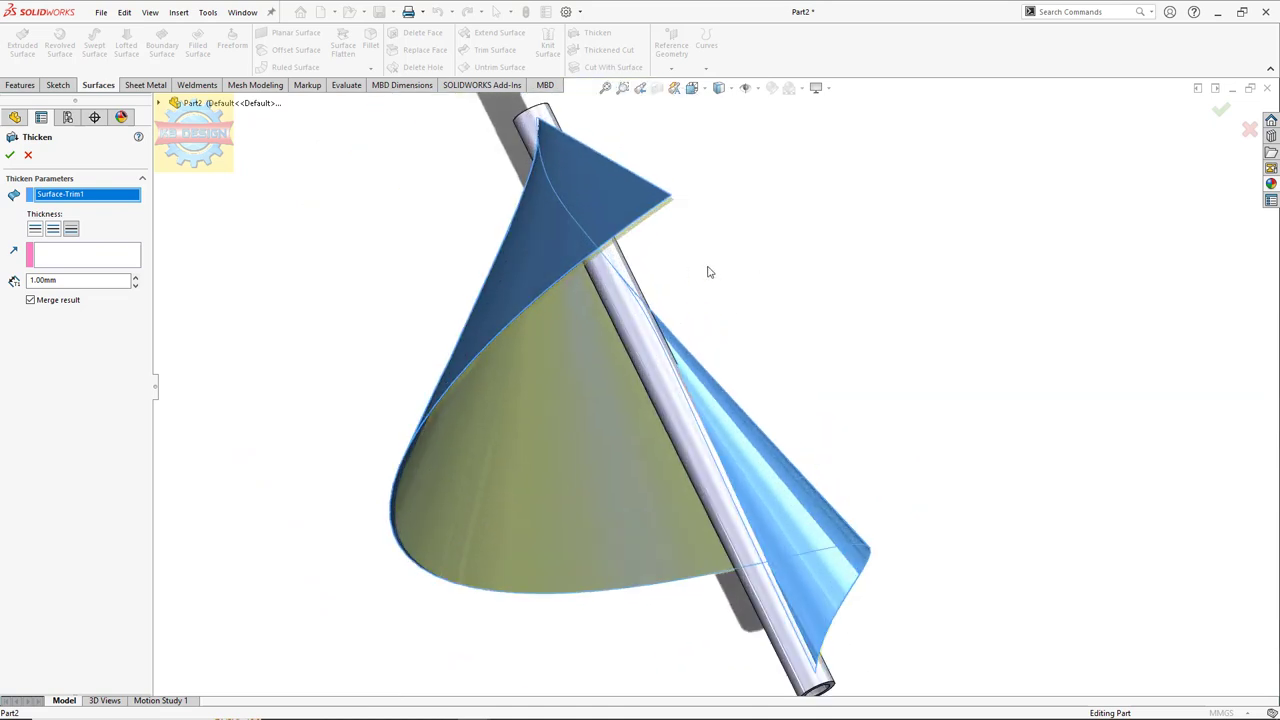
middle_drag(709, 271, 671, 273)
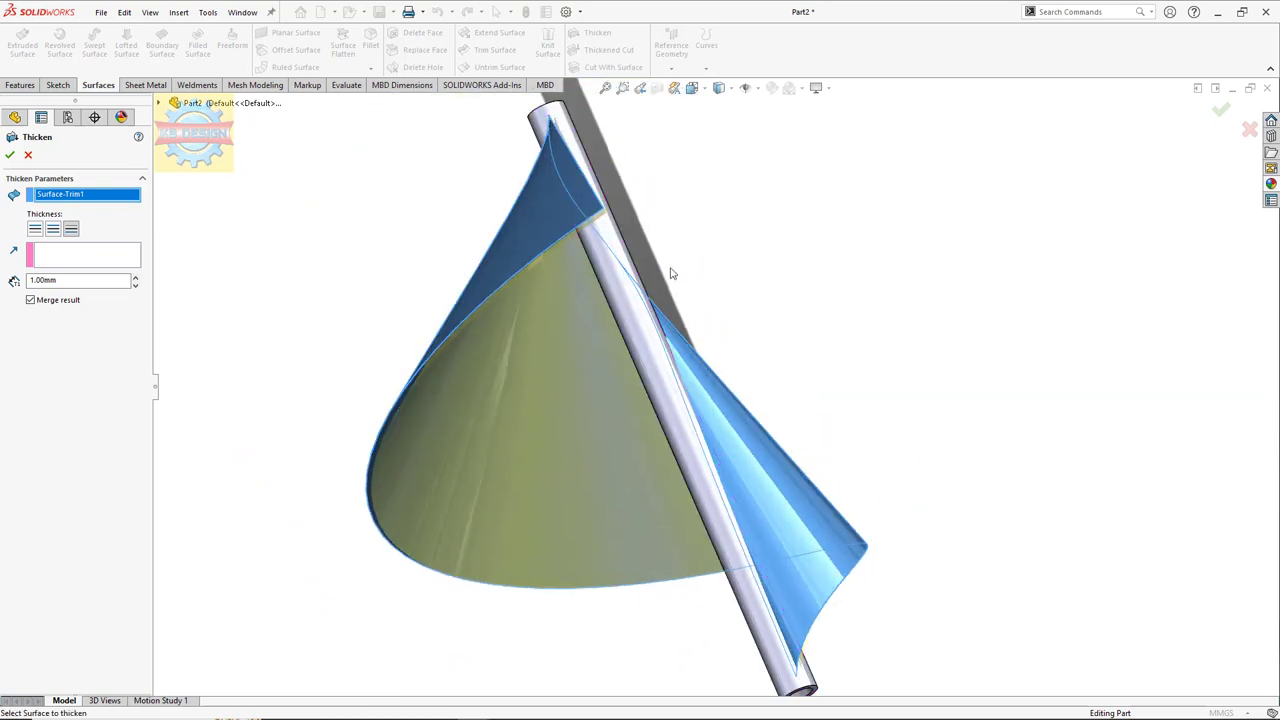
click(35, 230)
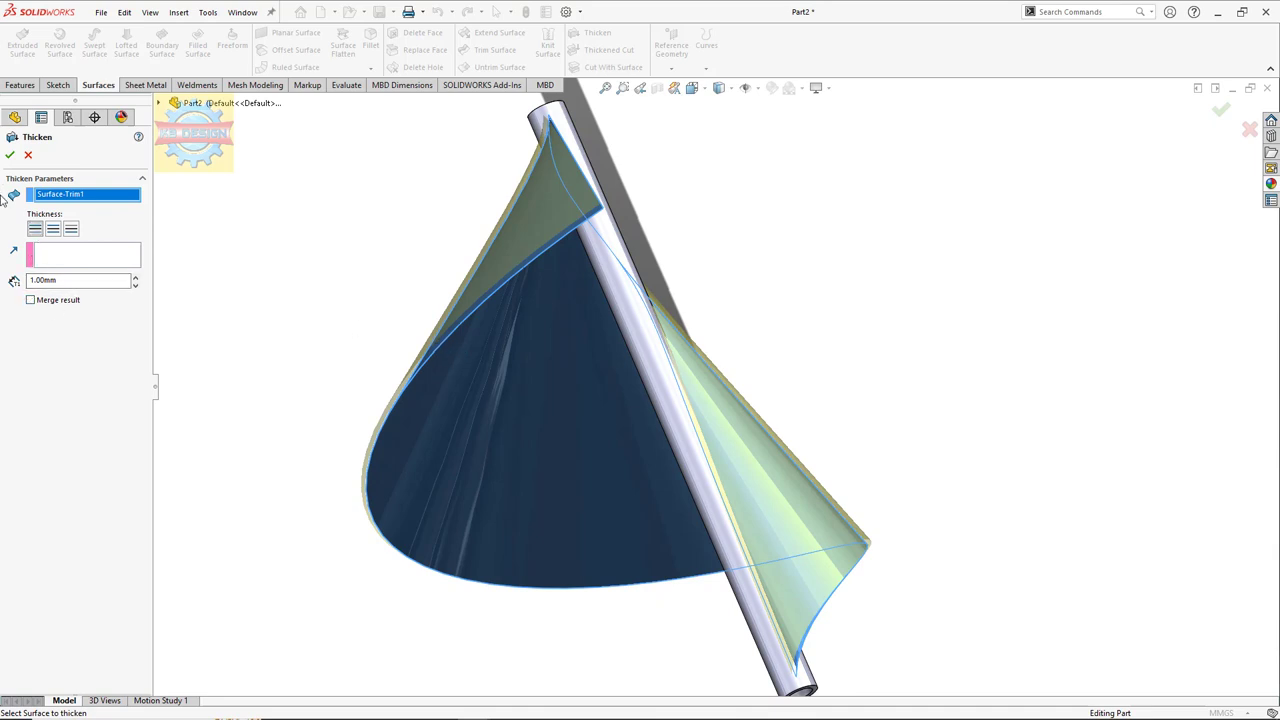
click(11, 157)
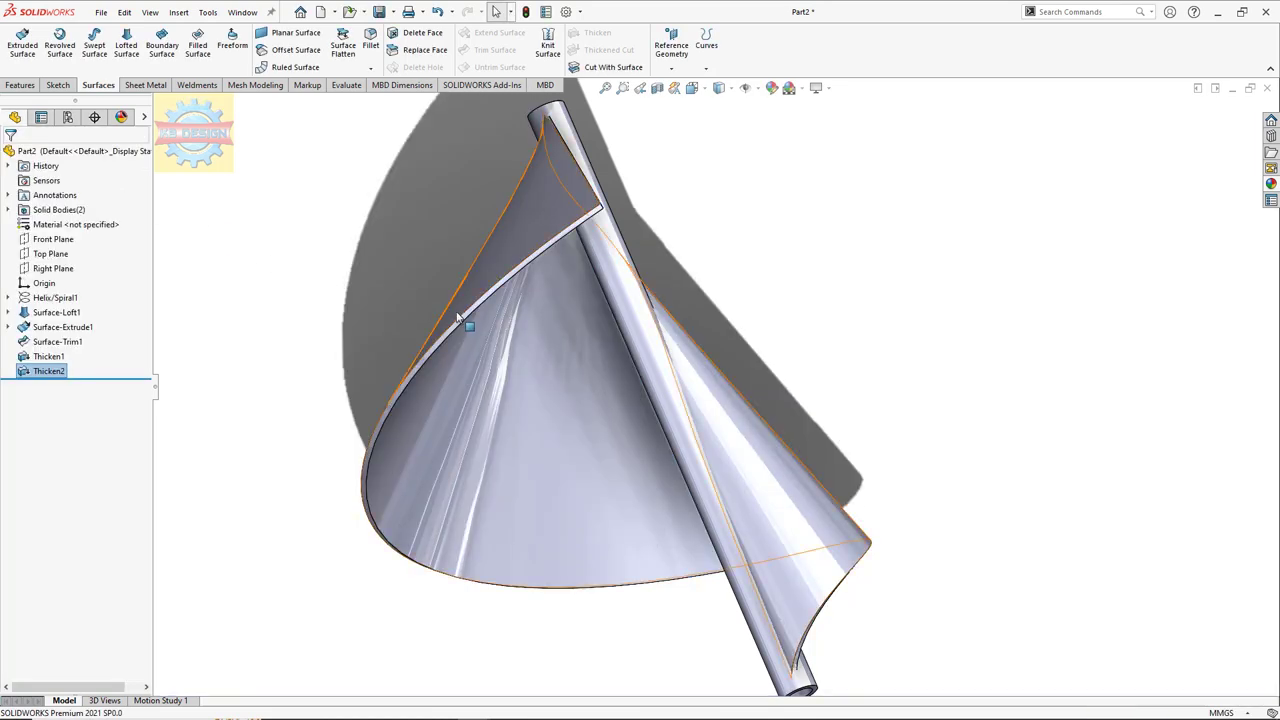
- Fillet the thickened blade's outer corner edge with a 3.00 mm radius
mouse_move(463, 317)
middle_down()
mouse_move(434, 257)
mouse_move(619, 334)
mouse_move(648, 314)
mouse_move(767, 388)
mouse_move(578, 347)
middle_up()
middle_drag(570, 273, 506, 130)
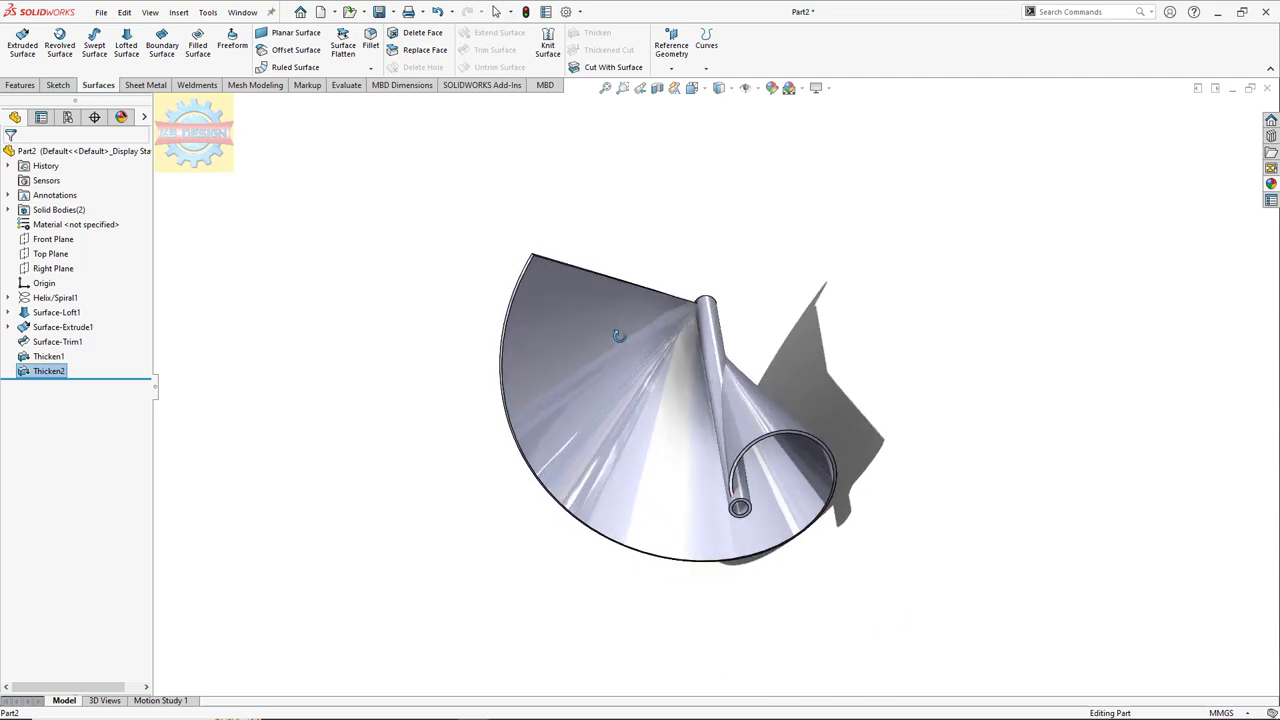
scroll(606, 245, down, 2)
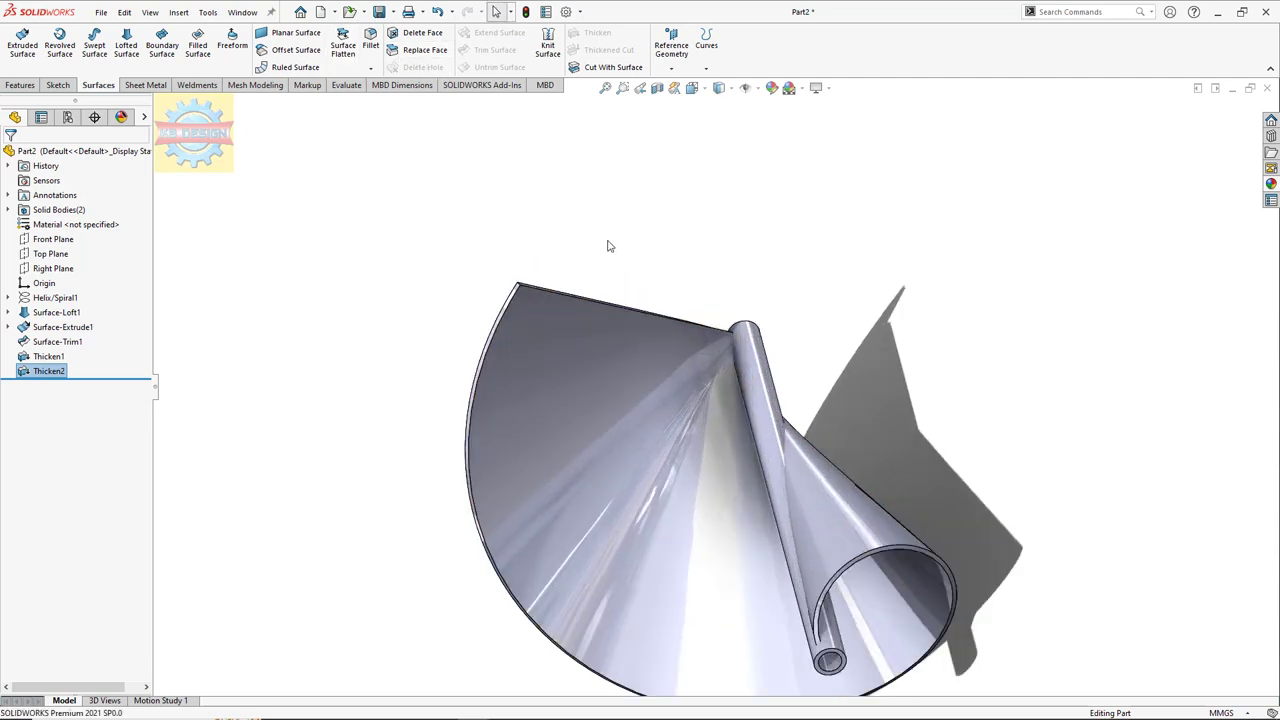
click(370, 45)
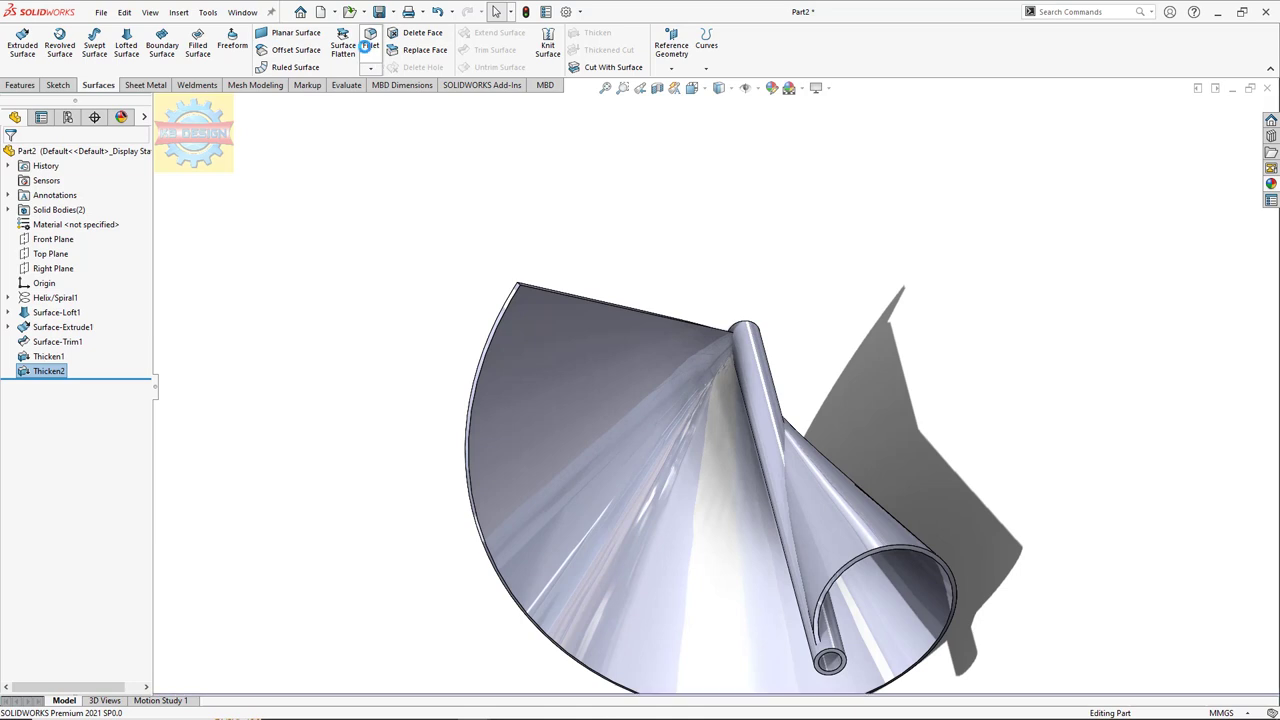
click(28, 155)
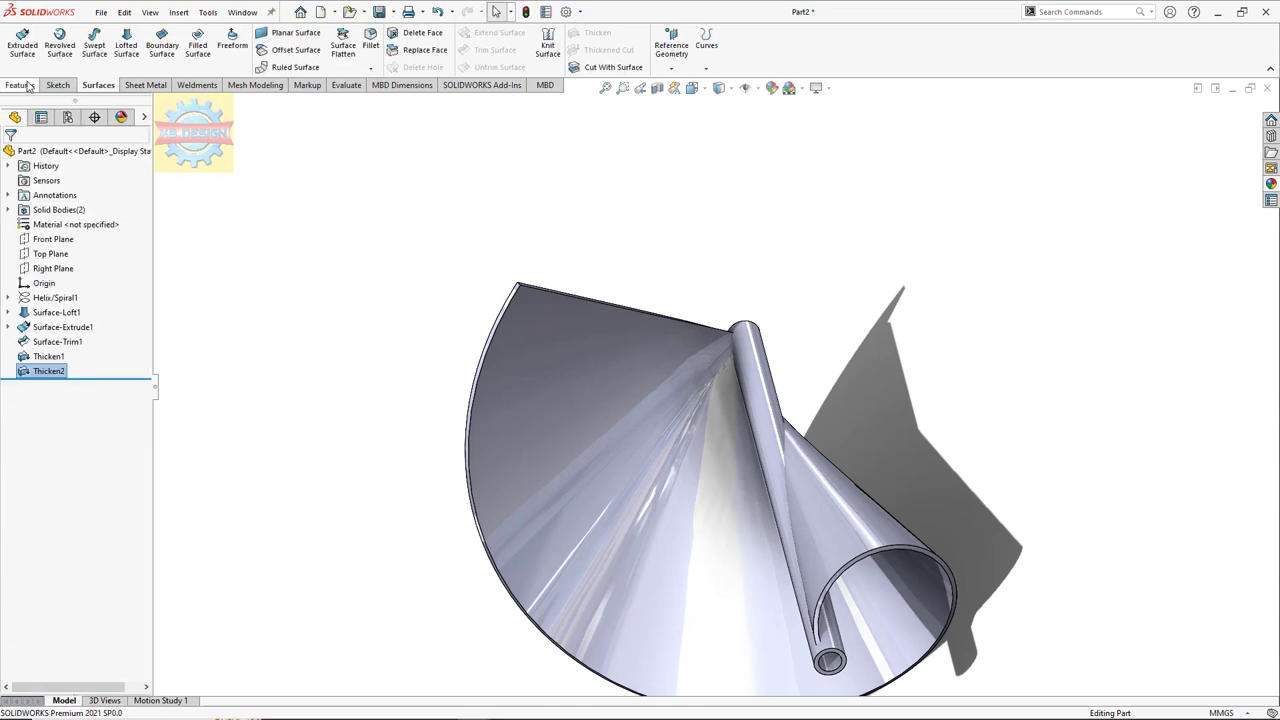
click(20, 85)
click(370, 45)
scroll(573, 296, down, 3)
scroll(573, 296, down, 2)
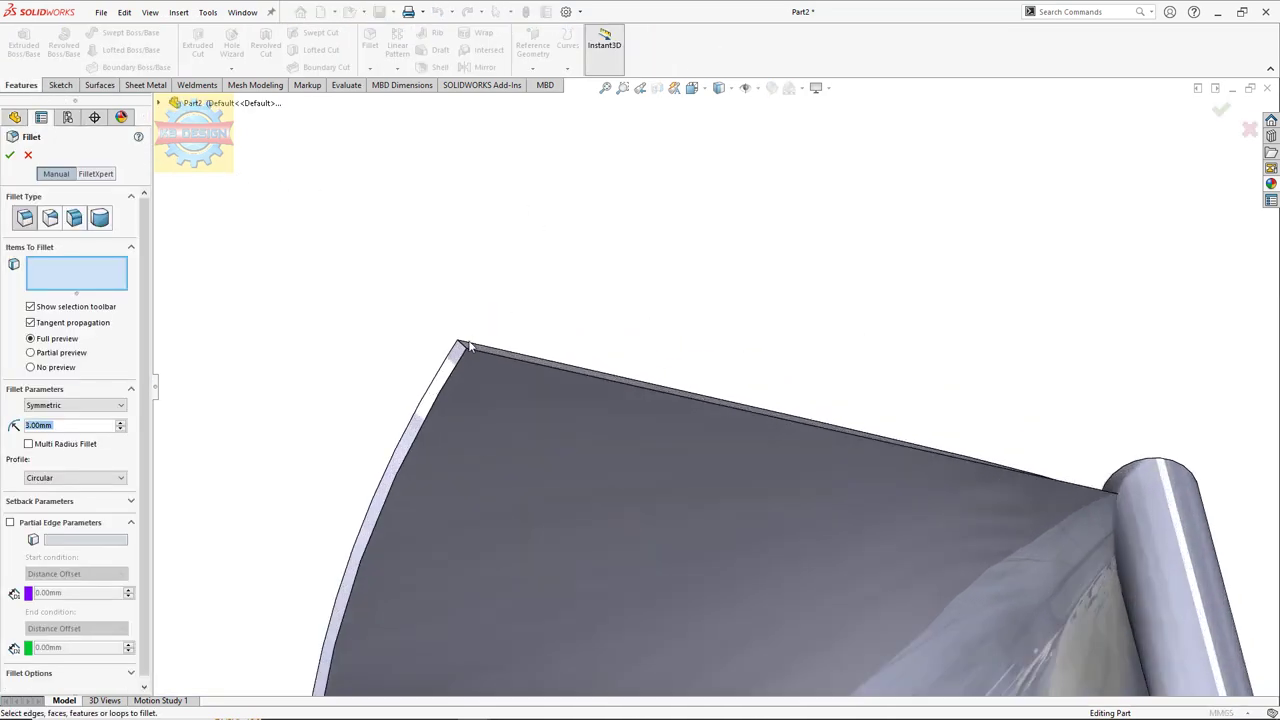
click(470, 350)
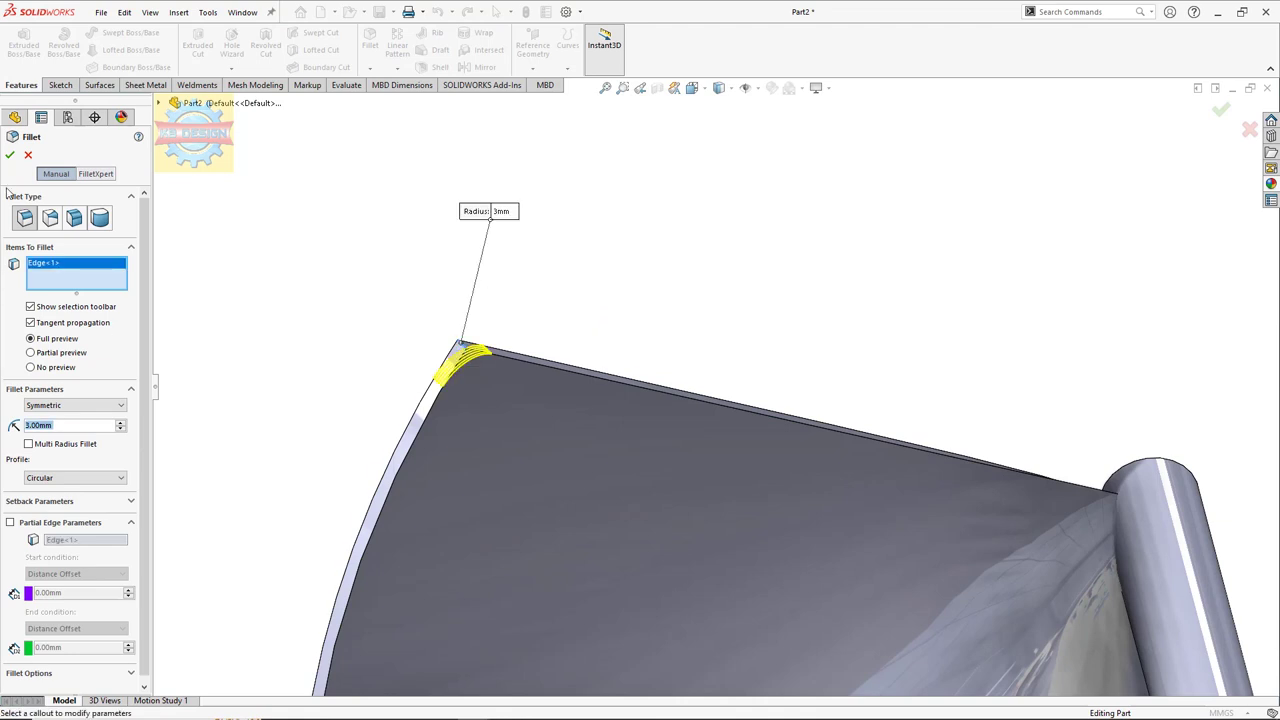
click(9, 156)
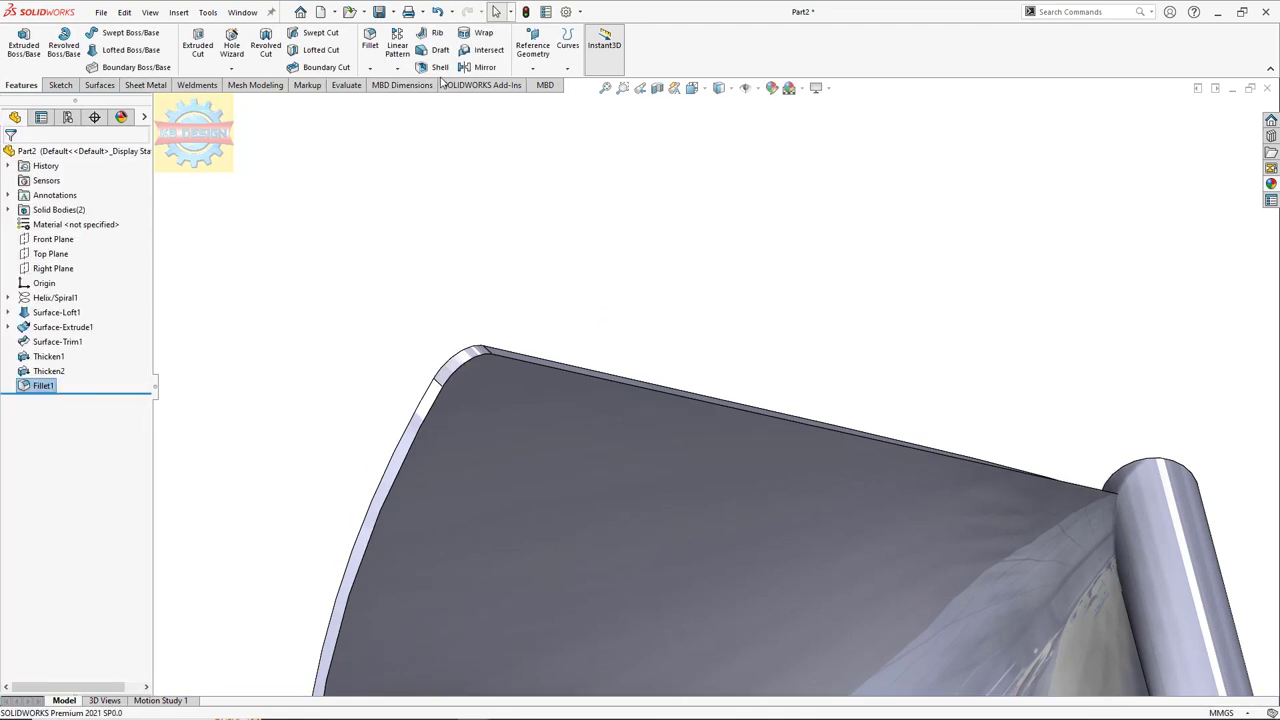
- Circular-pattern the blade body 3 times over 360° about the tube's end-face axis
click(397, 68)
click(414, 103)
scroll(754, 308, up, 3)
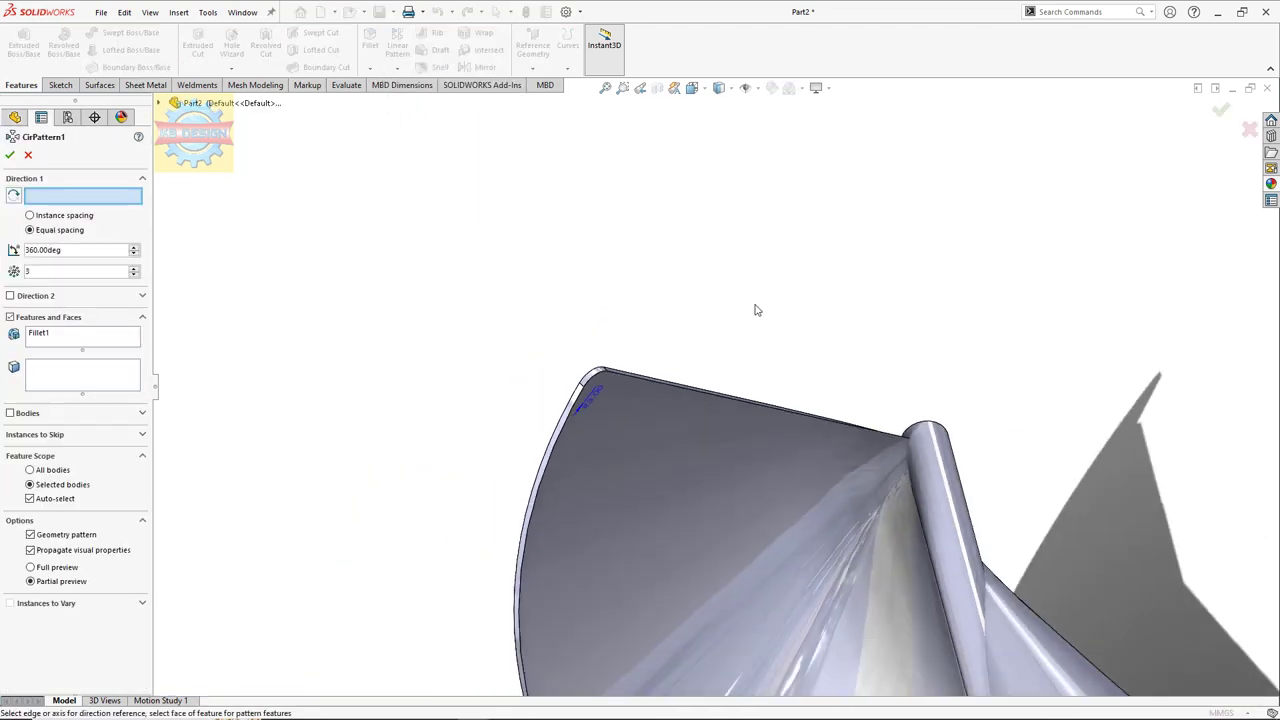
scroll(758, 314, up, 2)
scroll(758, 314, up, 1)
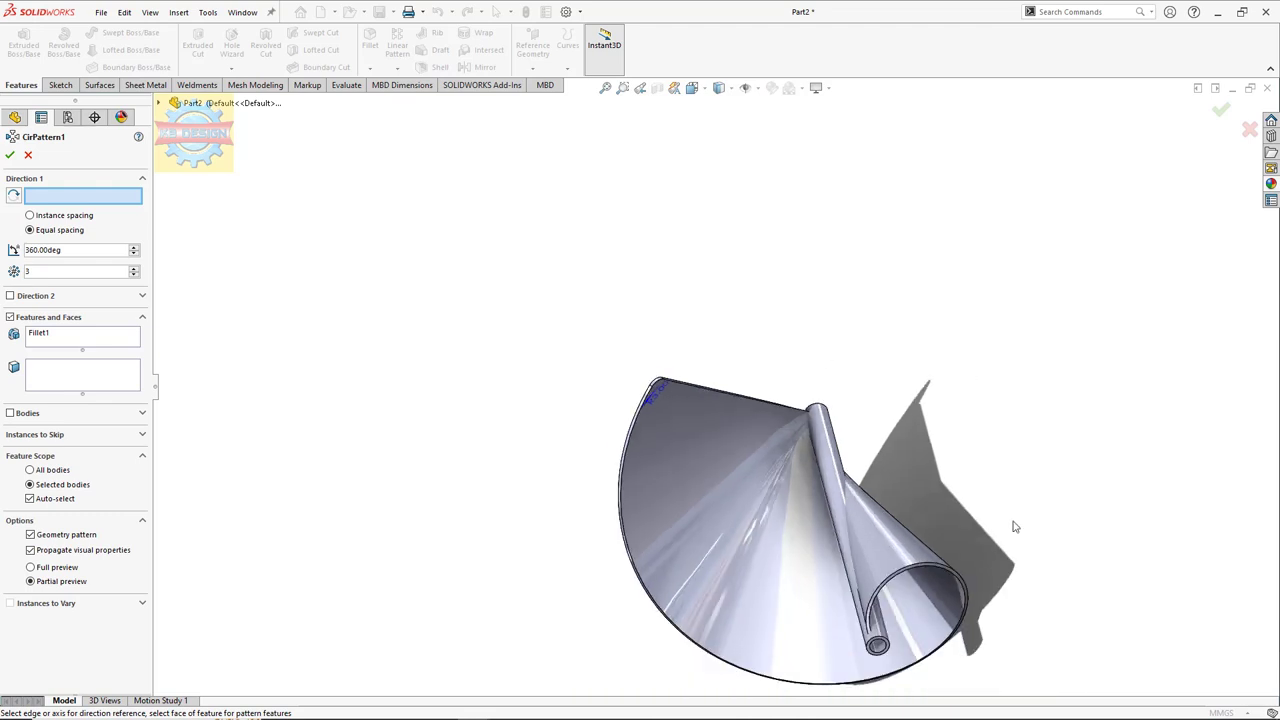
click(879, 648)
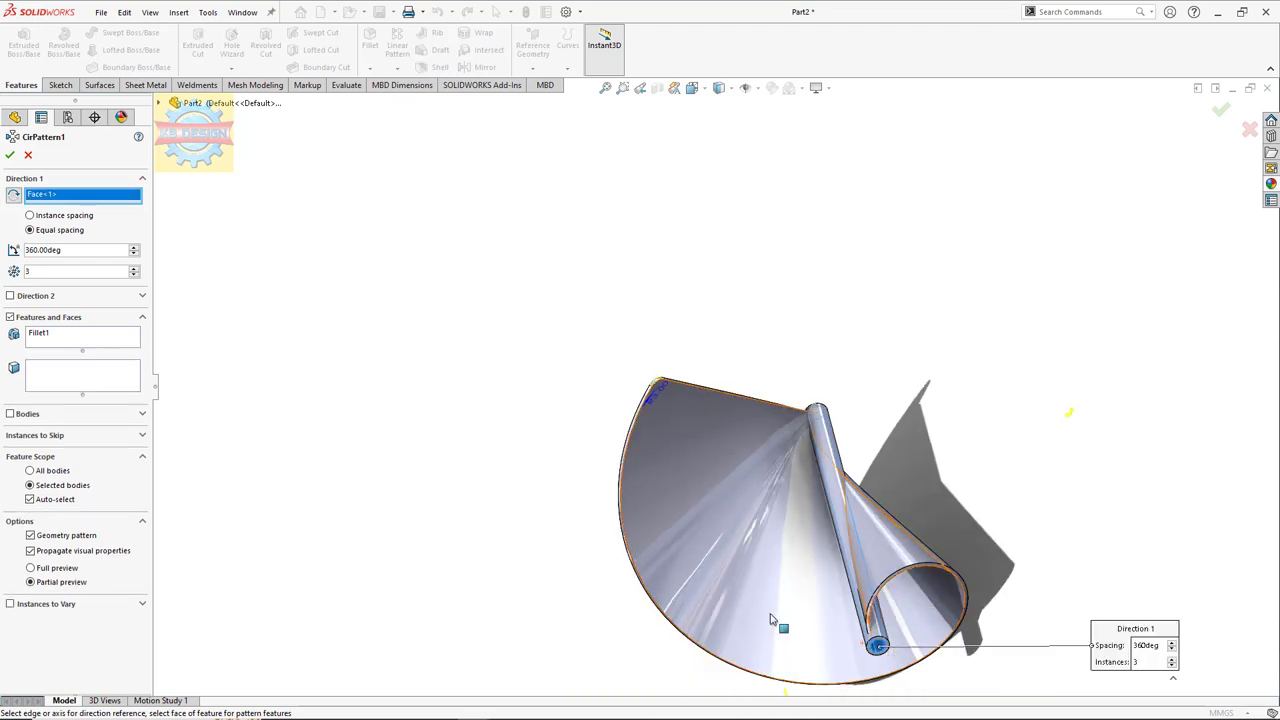
click(18, 416)
click(740, 535)
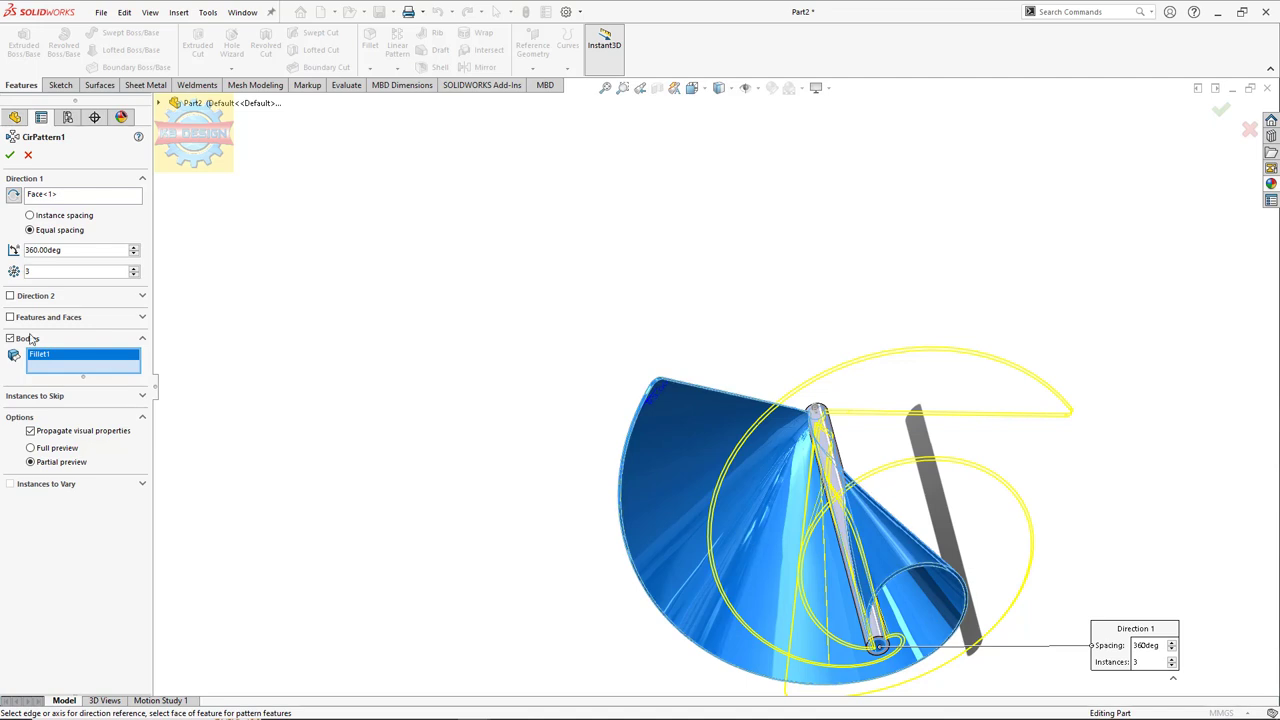
click(10, 156)
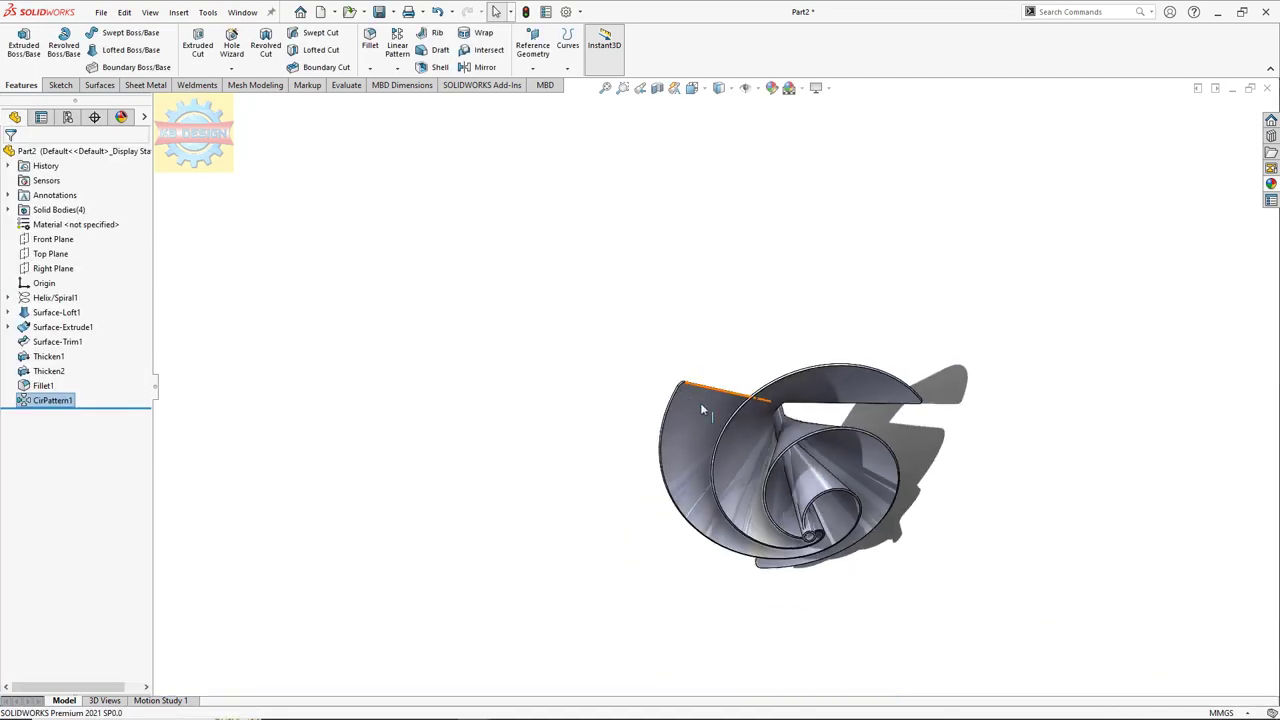
- Combine the tube and all three blade bodies with Add into one solid
middle_drag(700, 402, 852, 485)
scroll(957, 491, down, 2)
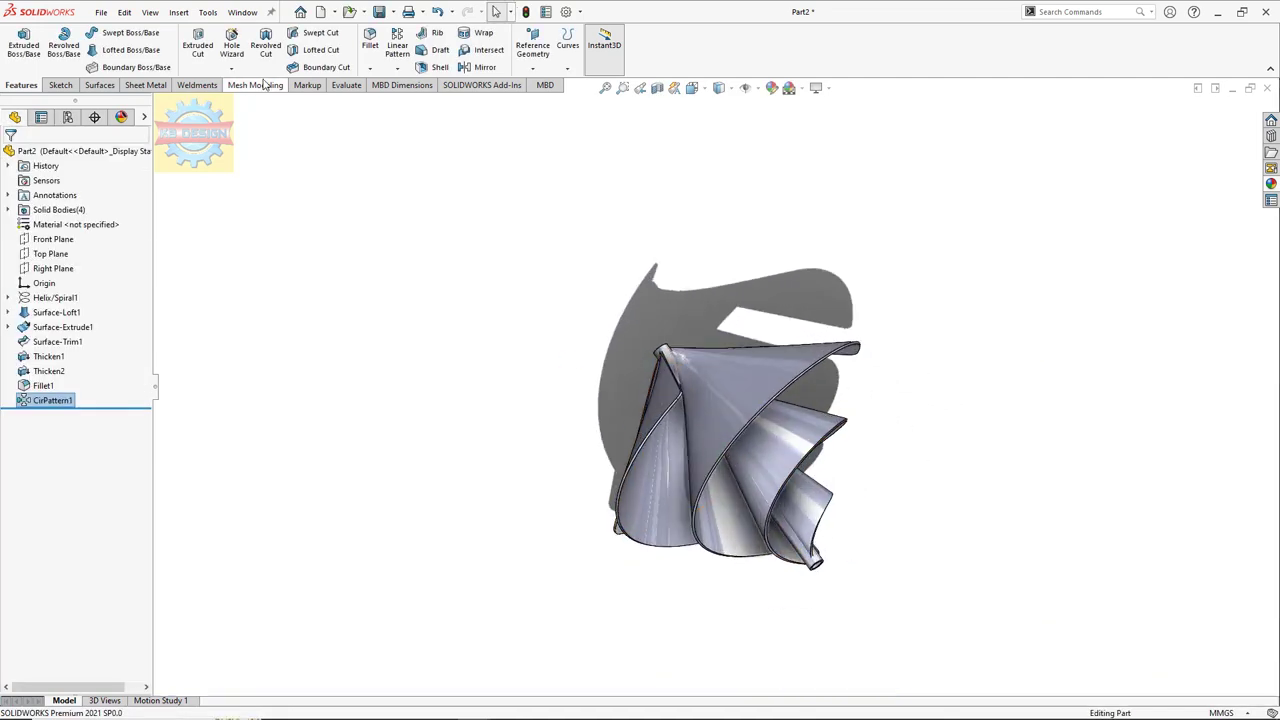
click(178, 12)
mouse_move(201, 66)
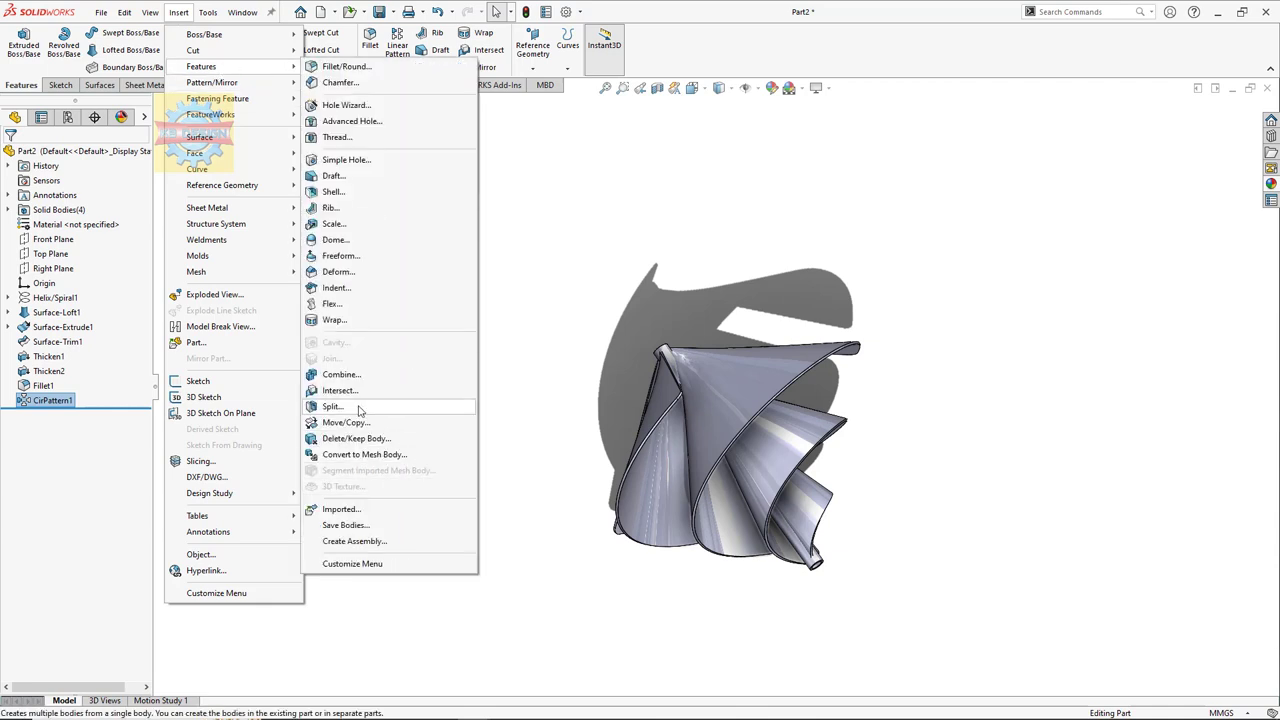
click(345, 374)
drag(542, 278, 866, 606)
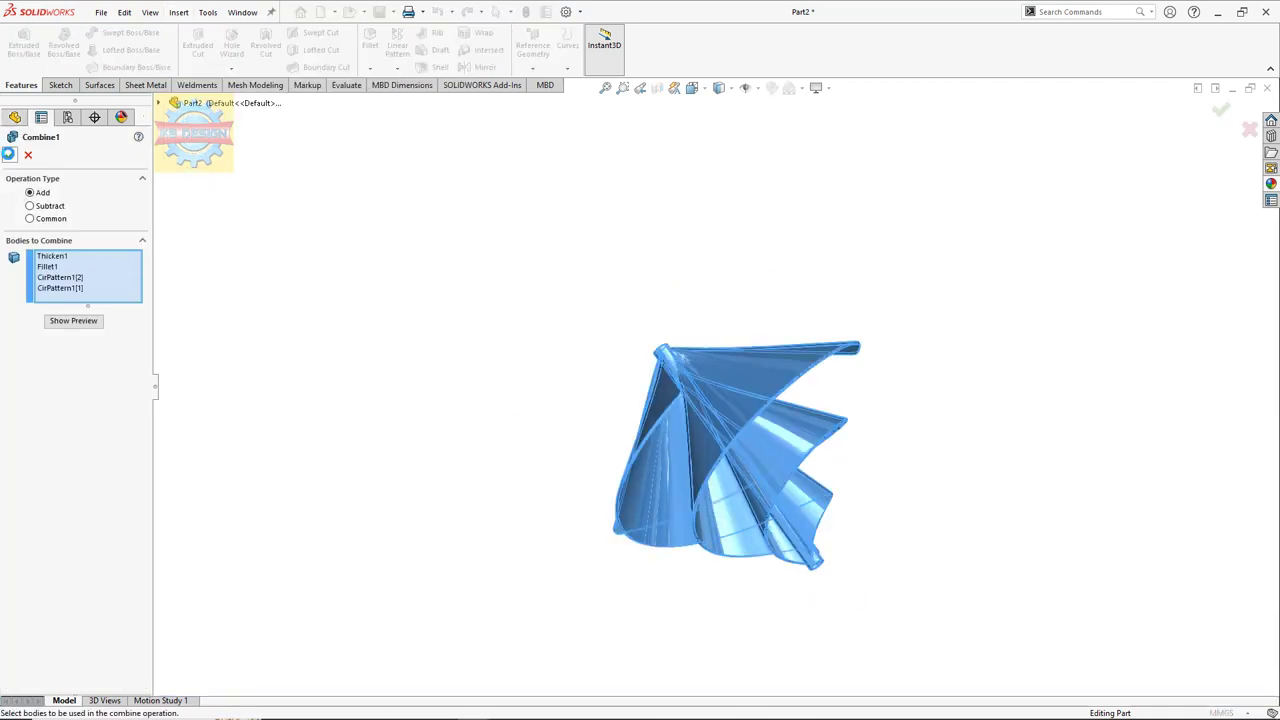
key(Return)
mouse_move(634, 366)
middle_down()
mouse_move(892, 404)
mouse_move(749, 407)
mouse_move(830, 490)
mouse_move(757, 423)
middle_up()
scroll(830, 490, down, 3)
scroll(830, 490, down, 3)
- Fillet the three blade-to-tube joint edges at 5 mm, dropping the mistakenly picked blade face
scroll(757, 423, down, 3)
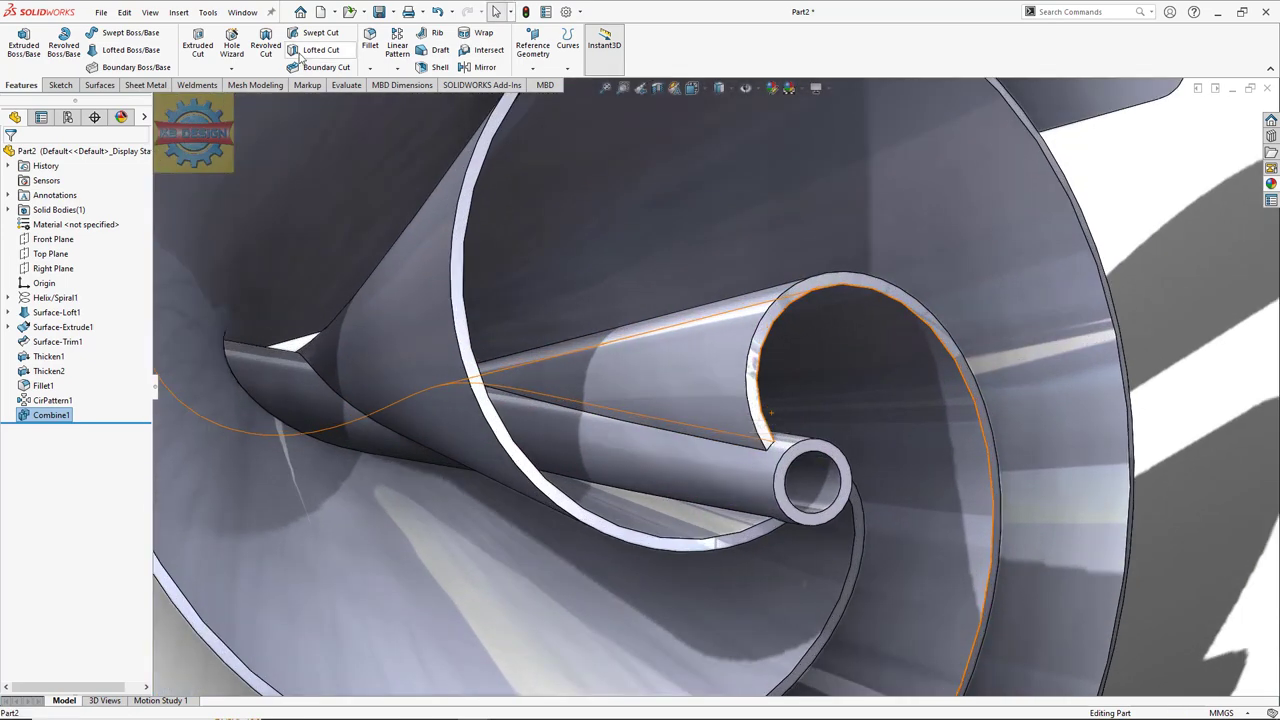
click(369, 45)
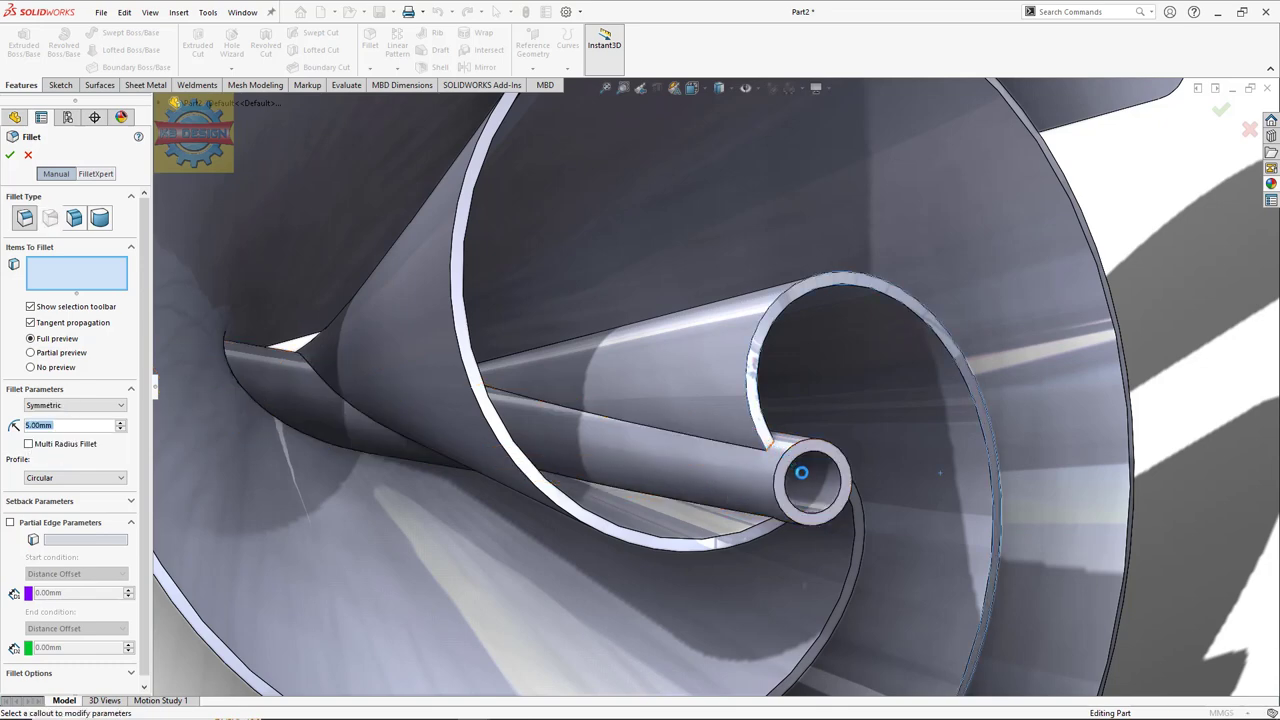
click(805, 477)
middle_drag(805, 481, 700, 470)
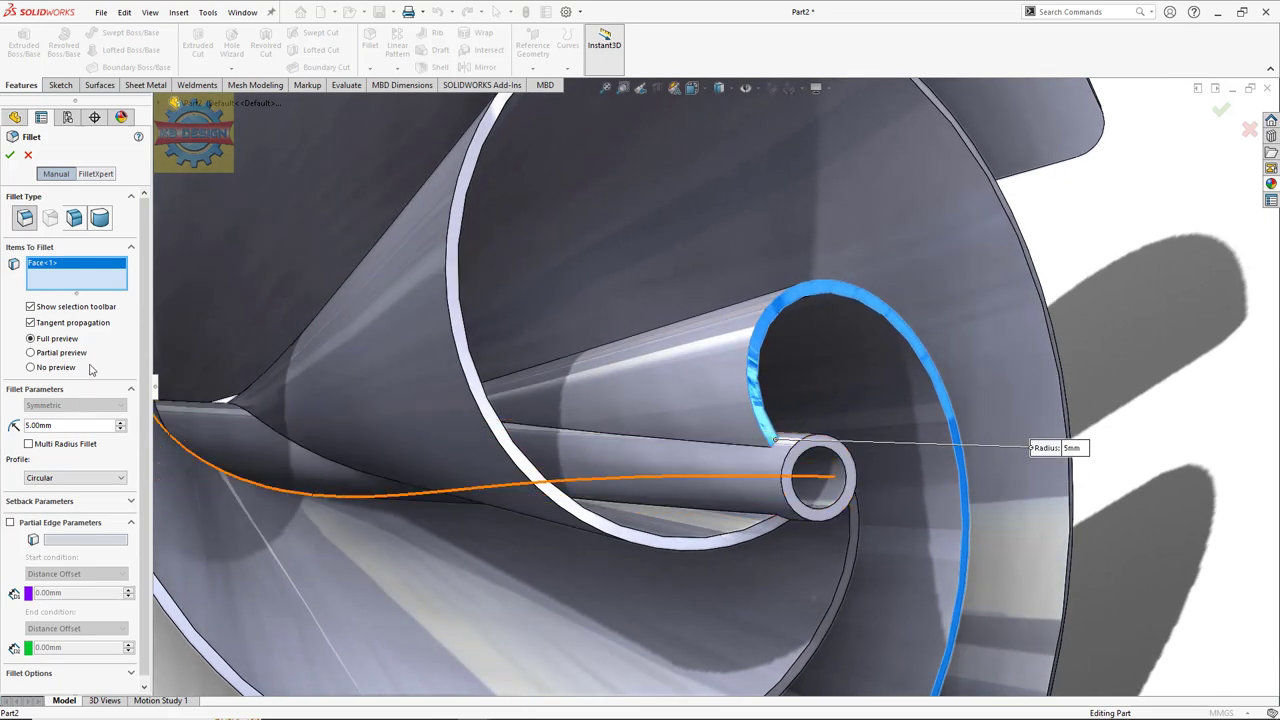
right_click(85, 273)
click(205, 343)
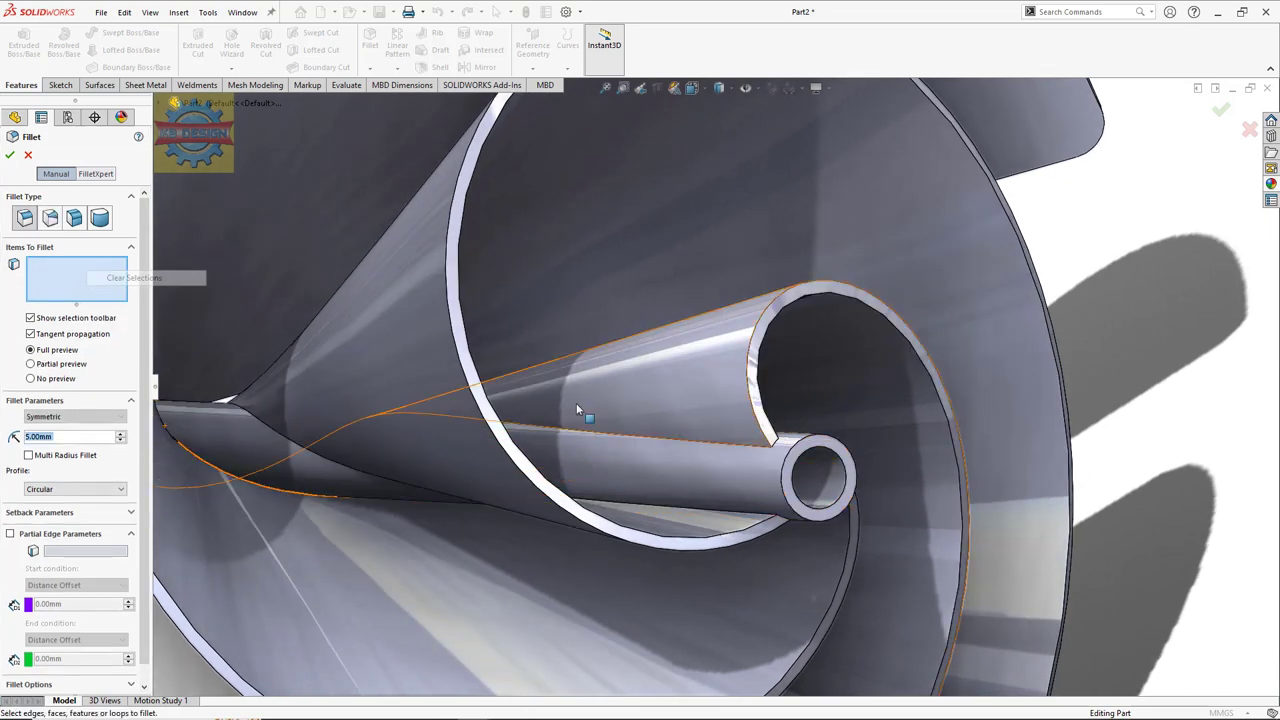
click(776, 447)
mouse_move(780, 460)
middle_down()
mouse_move(779, 517)
mouse_move(797, 462)
middle_up()
click(776, 515)
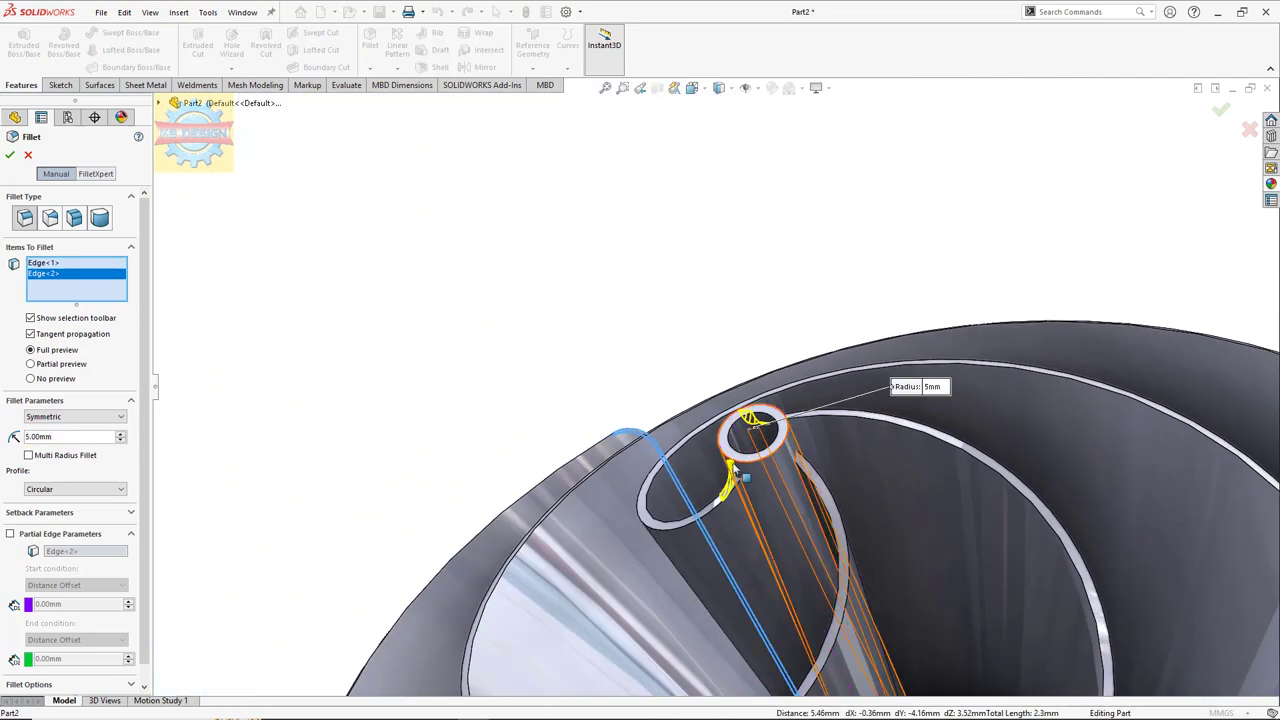
click(797, 462)
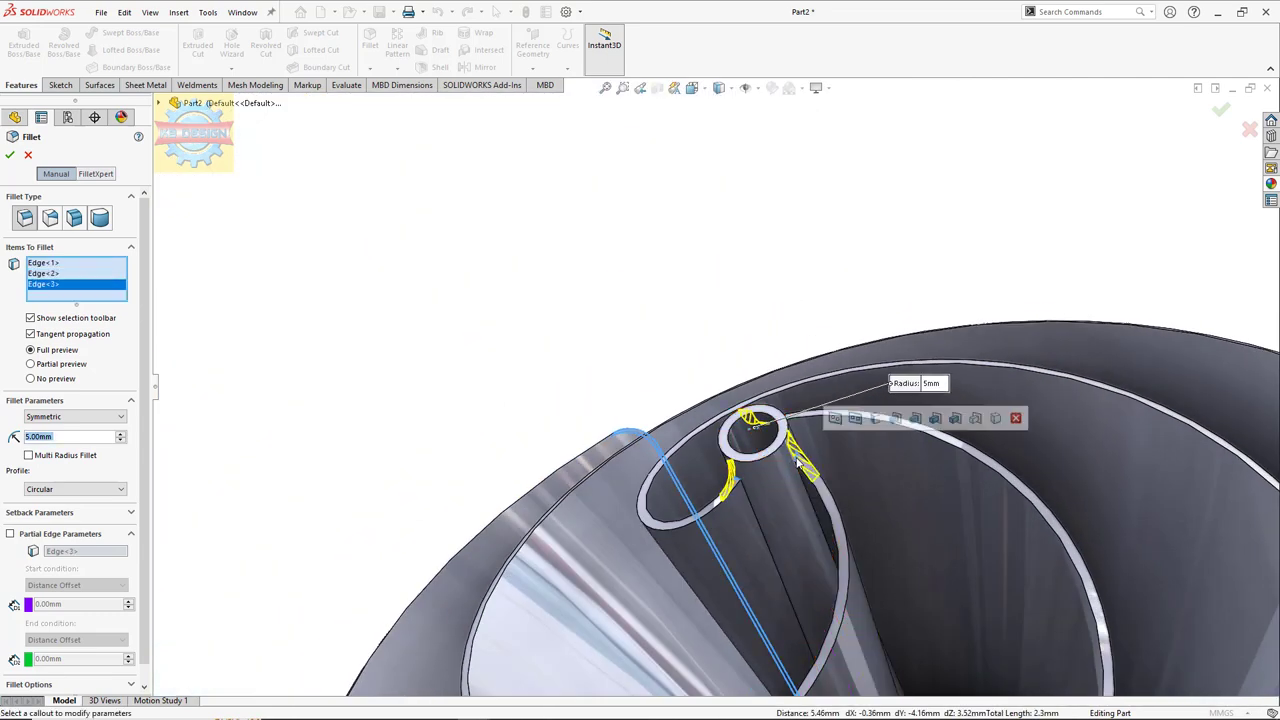
key(Return)
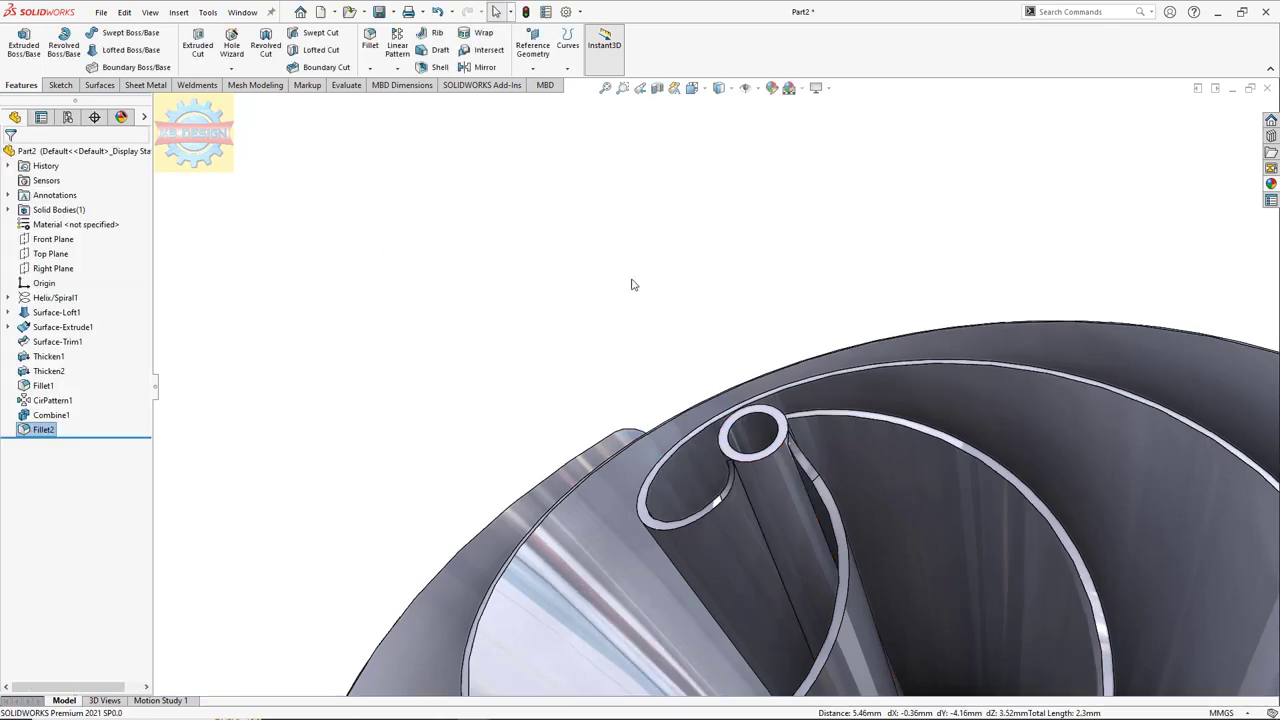
- Start another hub fillet on the first blade-to-tube joint edge
click(605, 88)
middle_drag(851, 371, 764, 446)
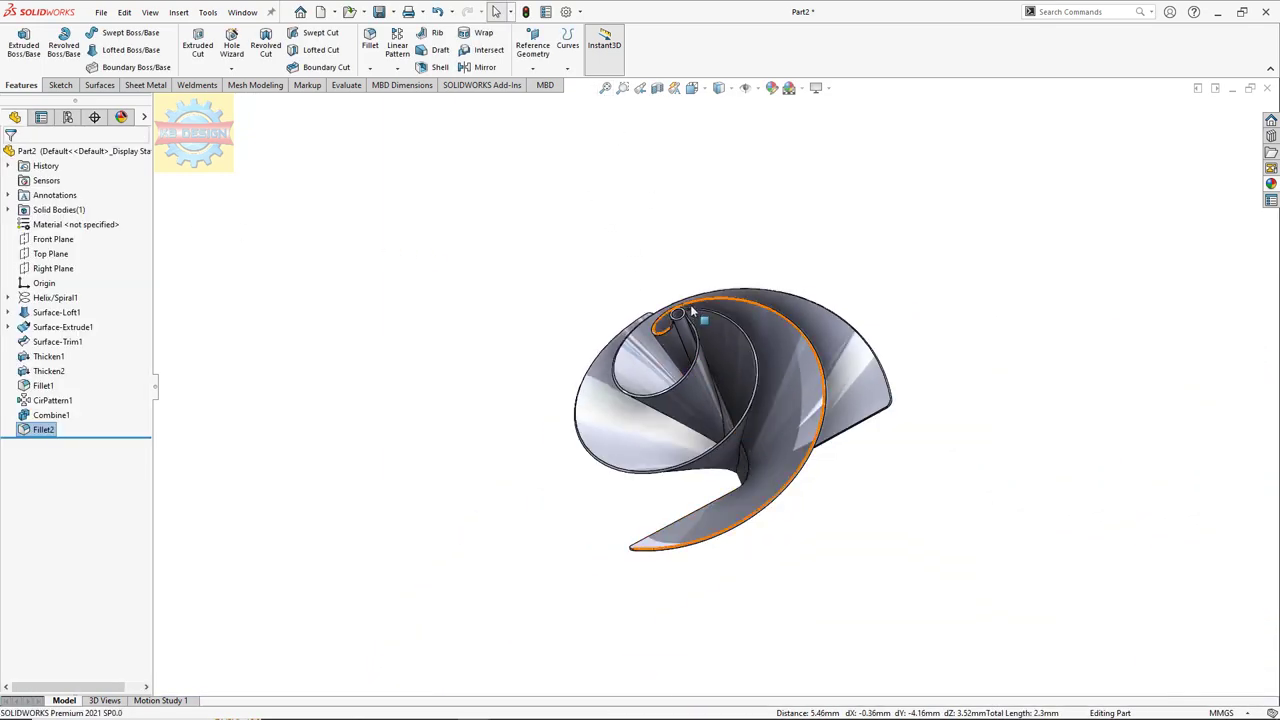
scroll(547, 399, down, 5)
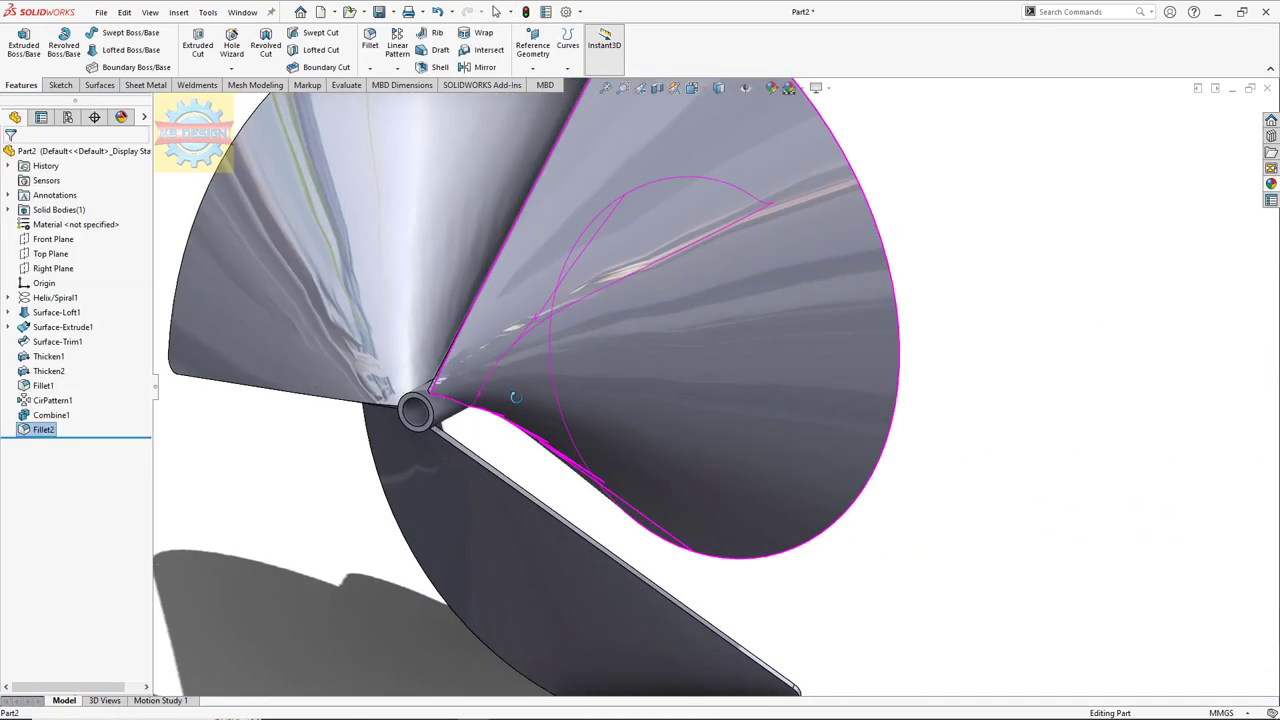
scroll(603, 420, down, 5)
scroll(613, 396, down, 3)
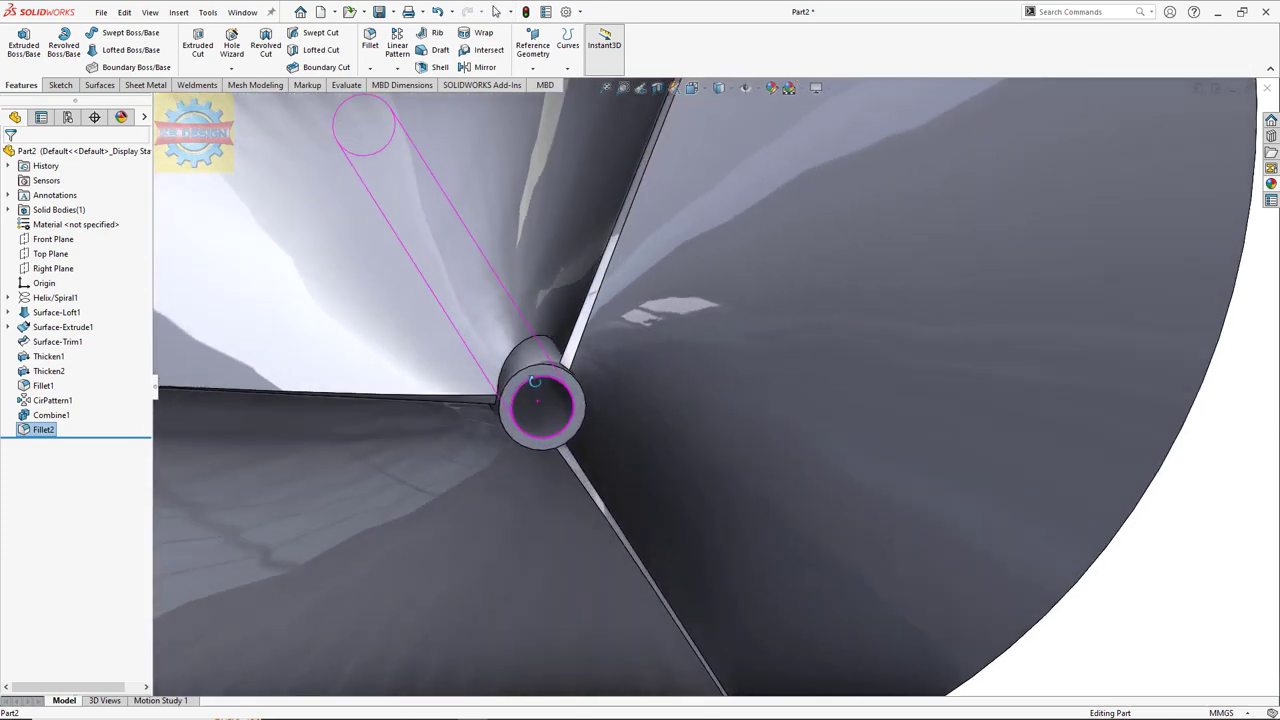
scroll(560, 380, up, 1)
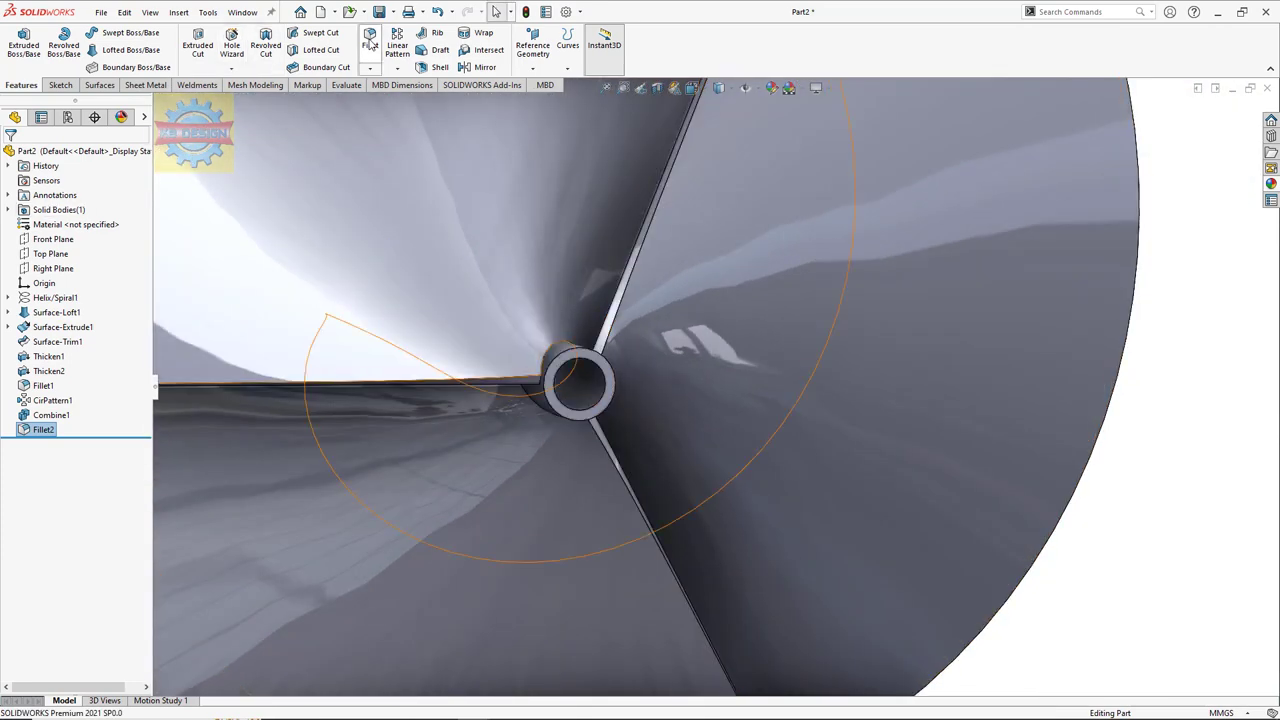
click(370, 42)
click(543, 388)
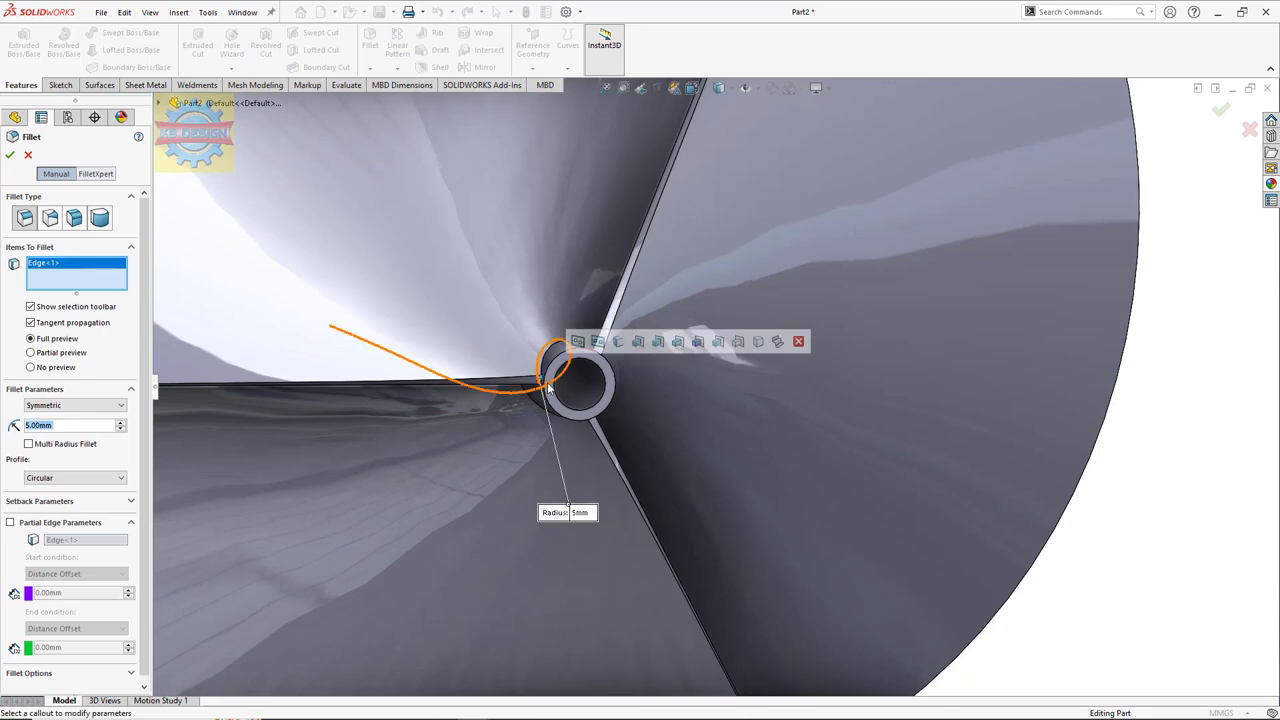
scroll(570, 390, down, 3)
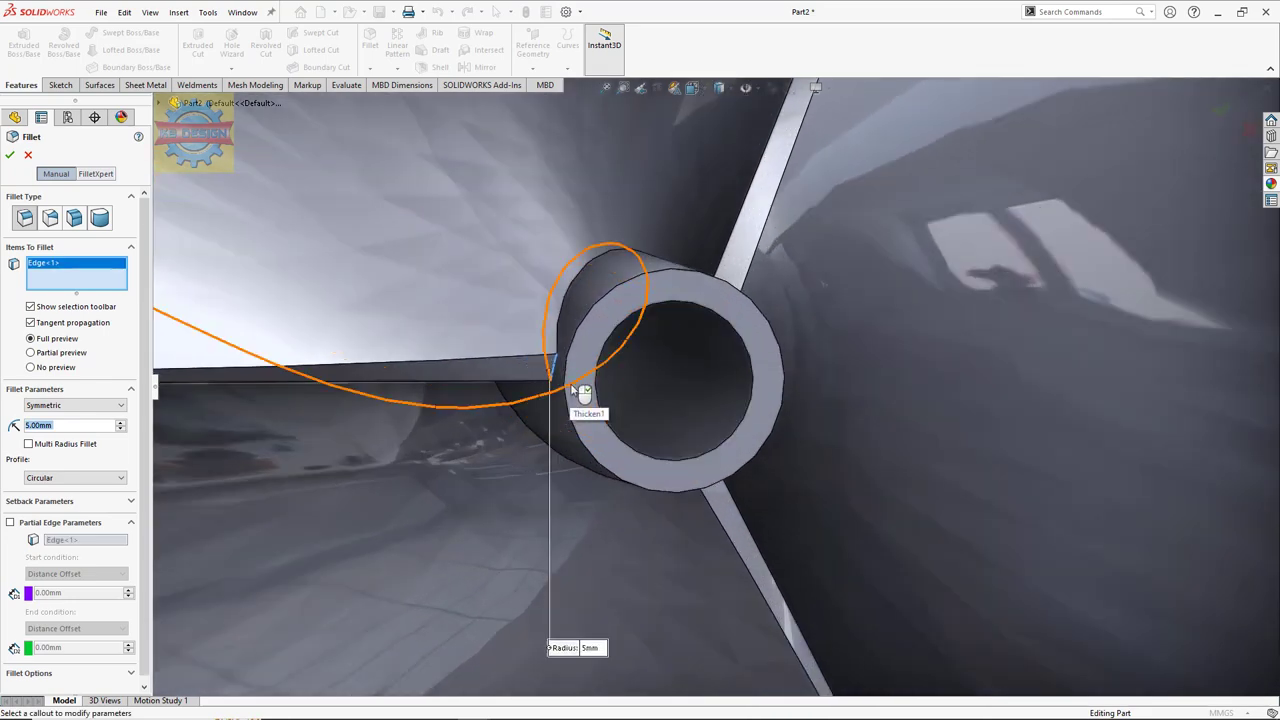
text(3)
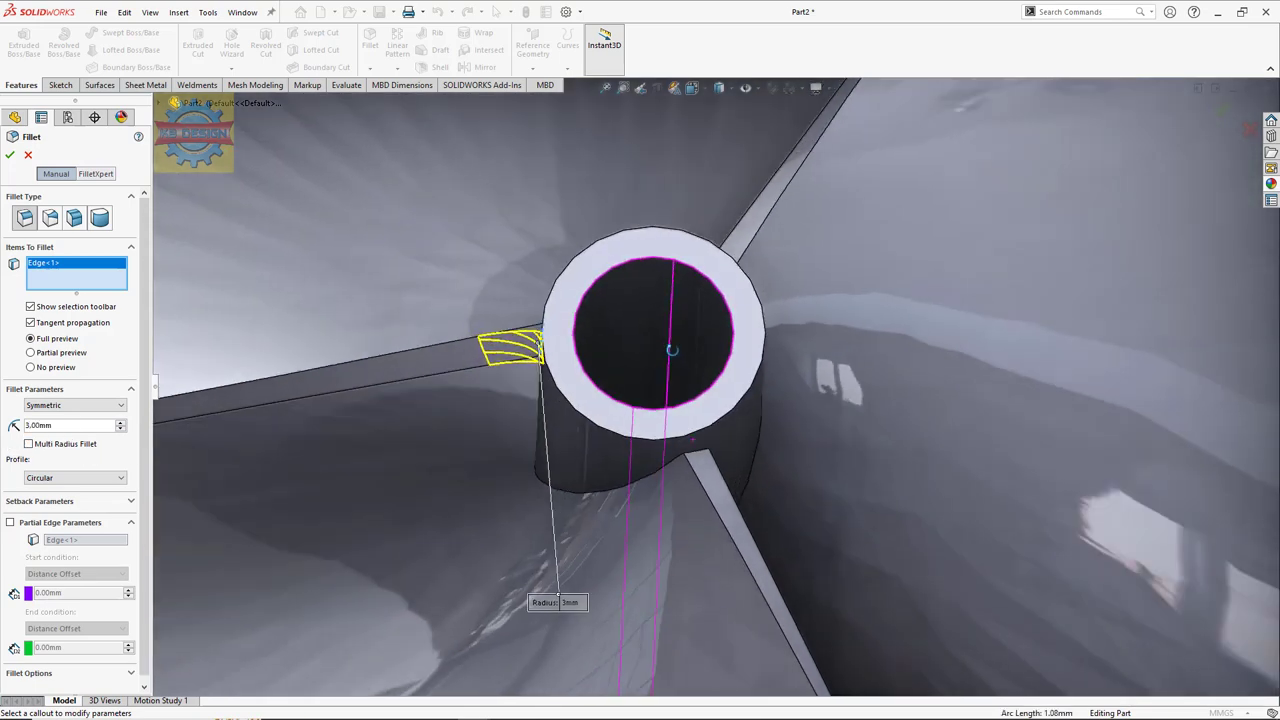
- Add the other two blade-hub edges and apply the fillet with a 4 mm radius
middle_drag(670, 520, 698, 445)
click(698, 445)
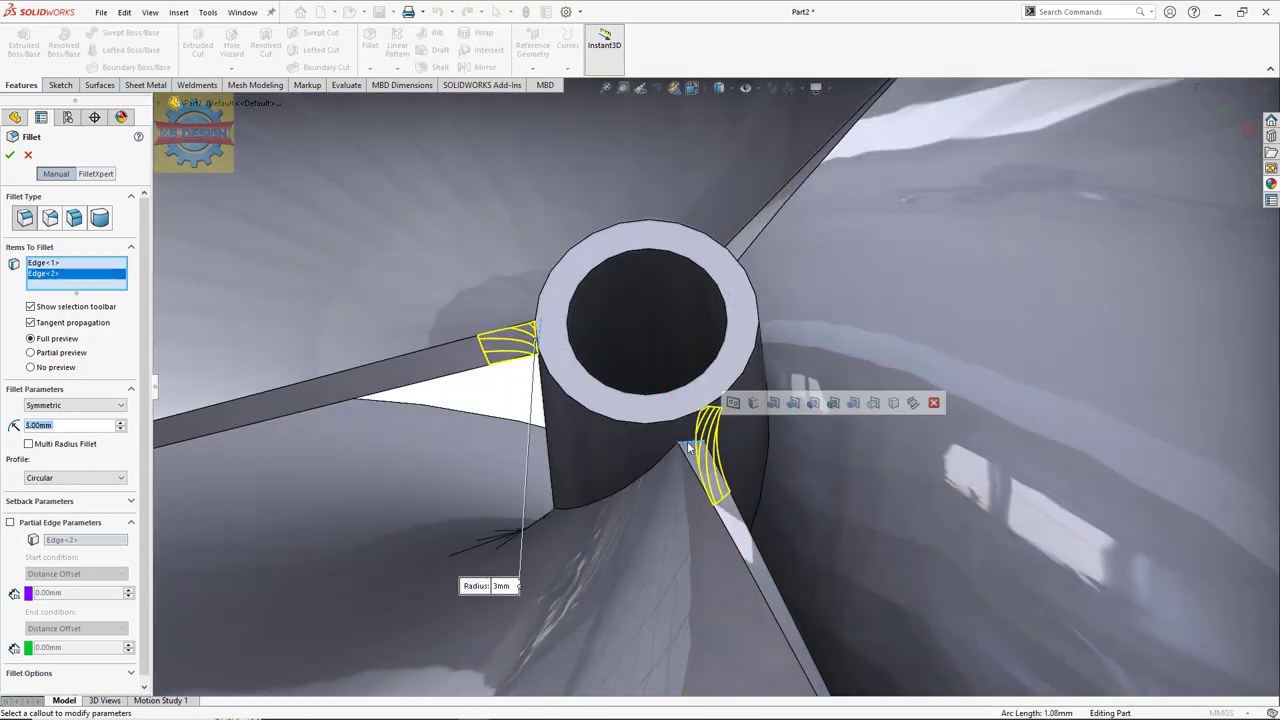
text(5)
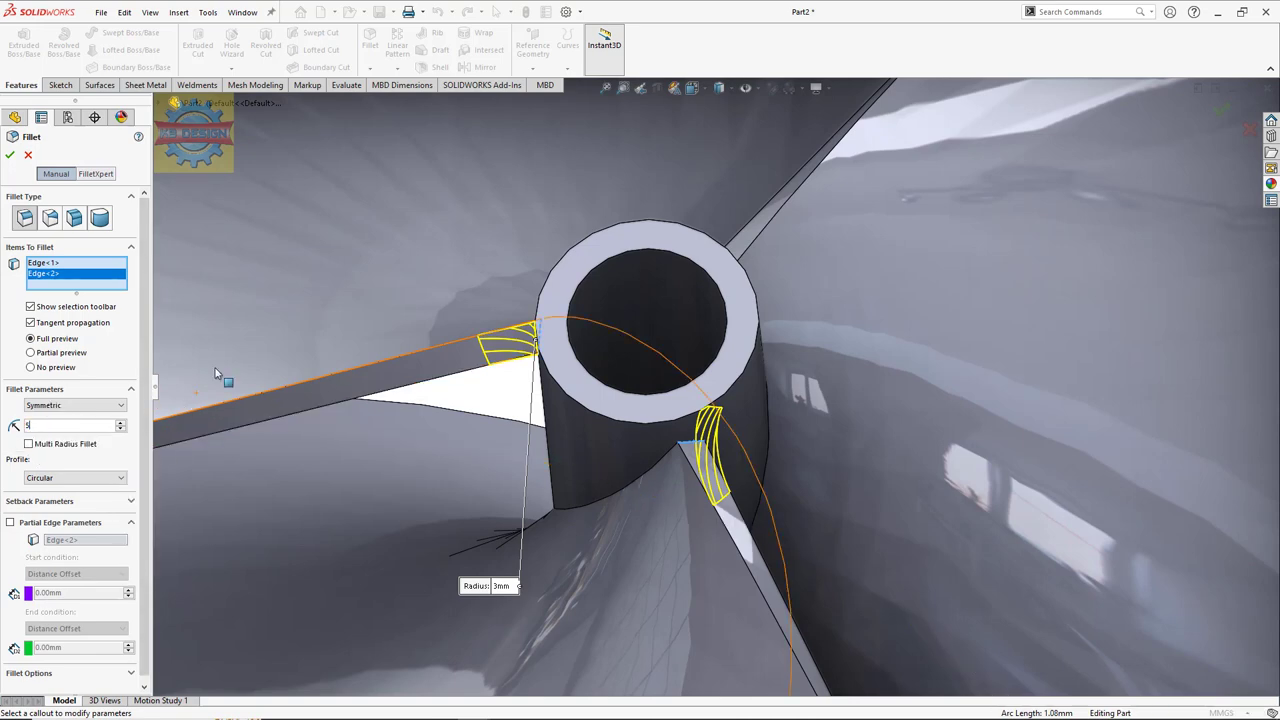
mouse_move(560, 363)
middle_down()
mouse_move(521, 372)
mouse_move(771, 302)
middle_up()
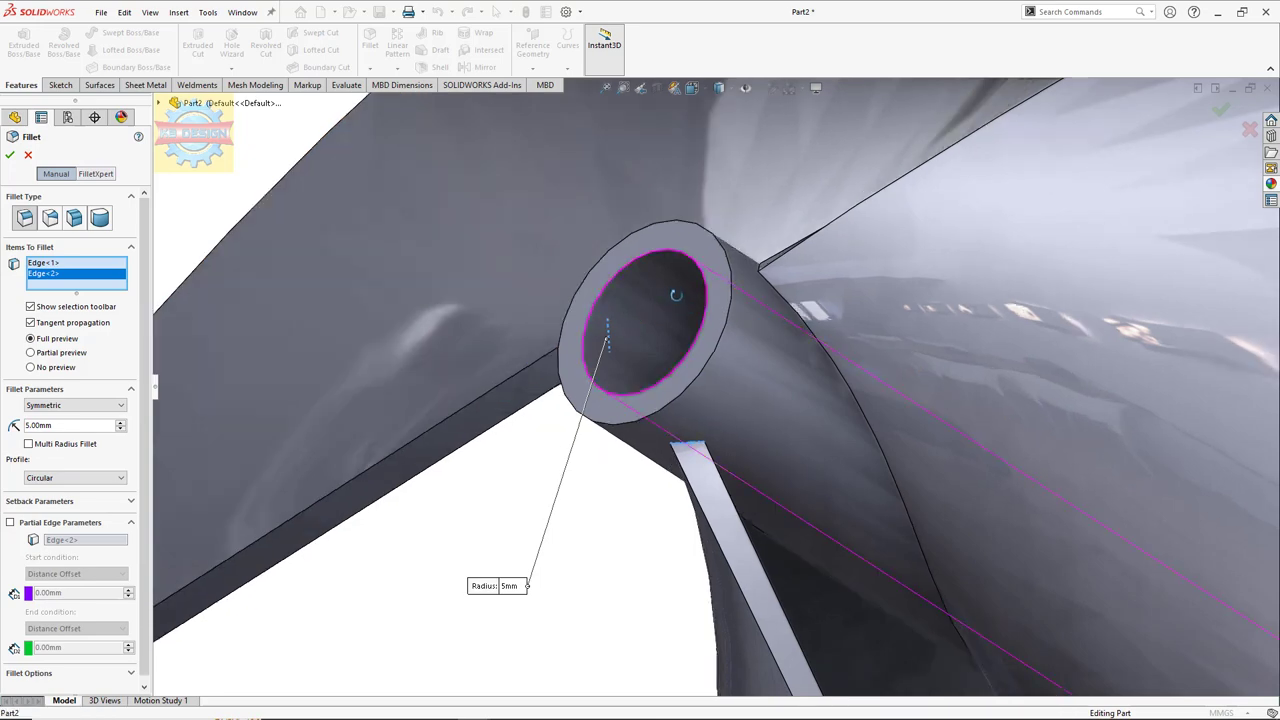
click(771, 302)
text(4)
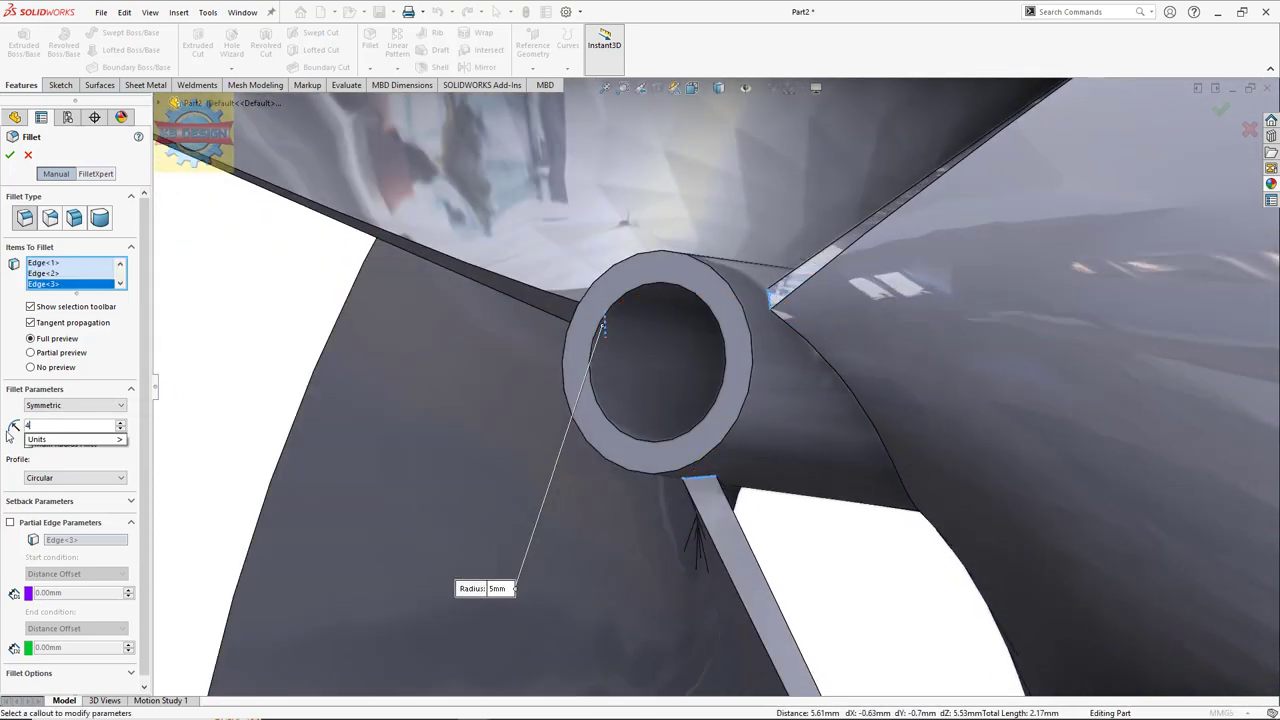
key(Return)
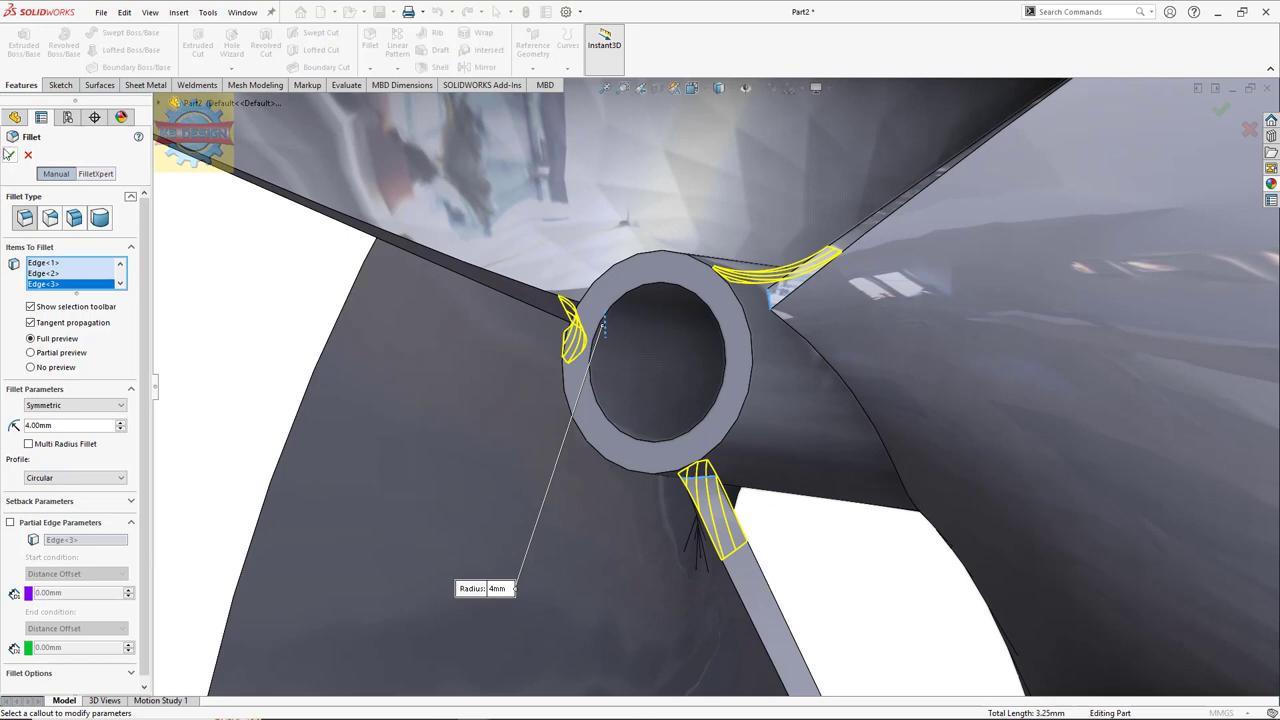
click(9, 155)
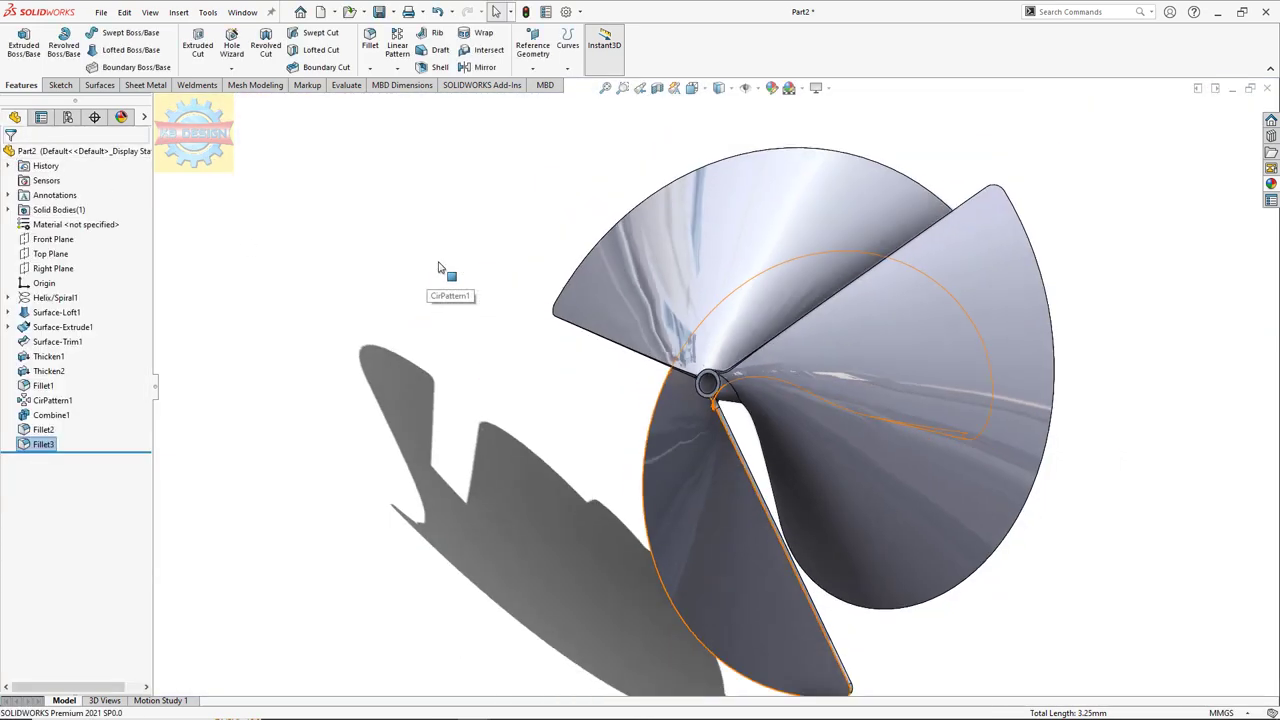
- Start a fillet, selecting the lower and top blades' edge faces
mouse_move(438, 268)
middle_down()
mouse_move(883, 289)
mouse_move(938, 329)
middle_up()
scroll(836, 294, down, 5)
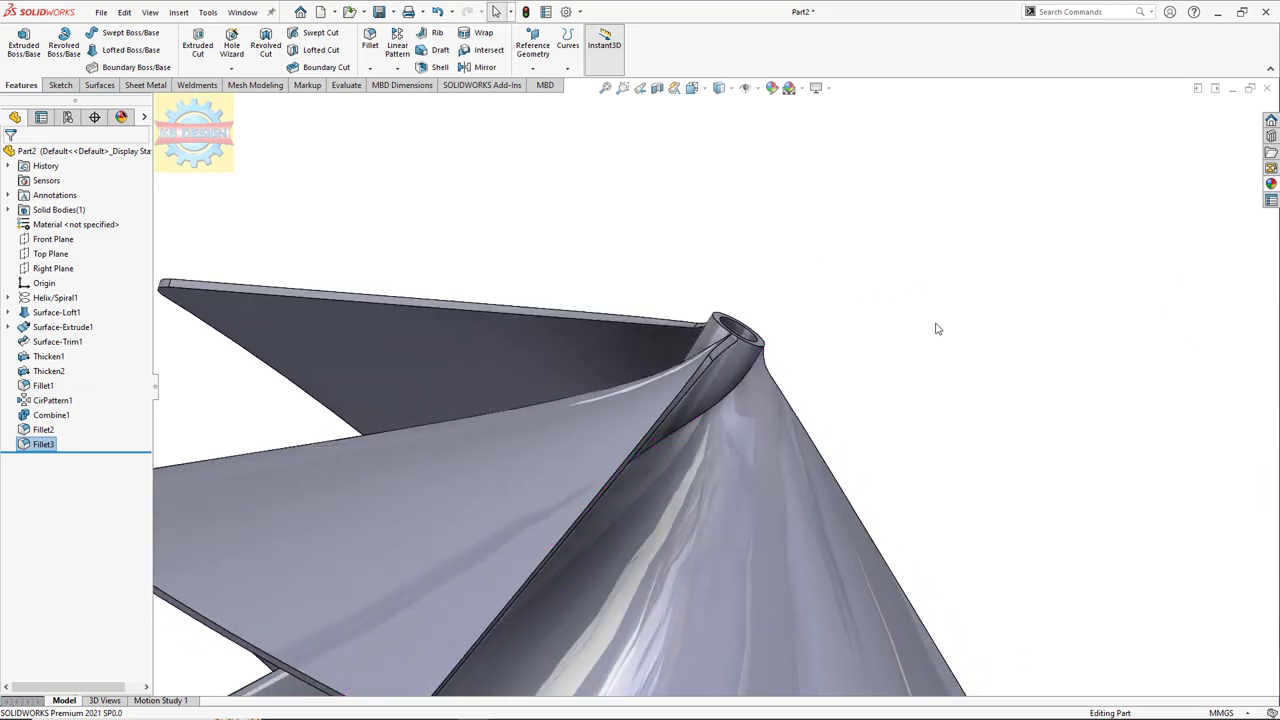
click(379, 55)
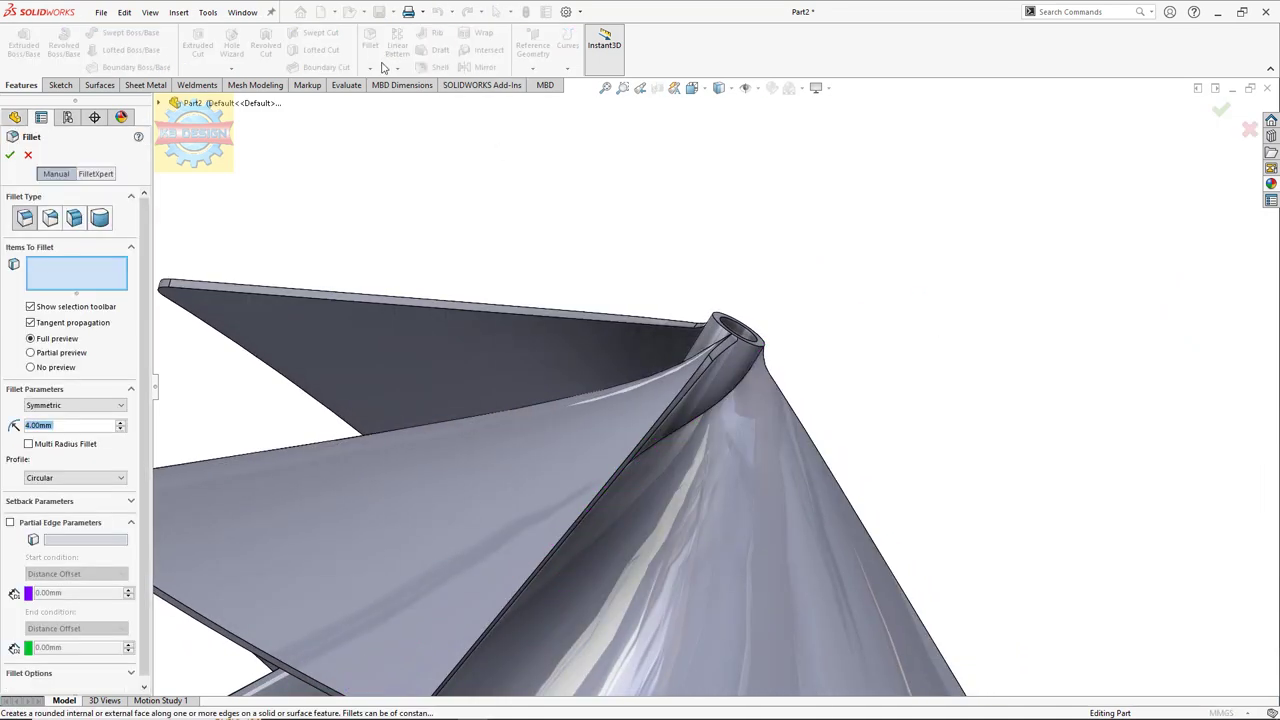
click(28, 156)
click(375, 48)
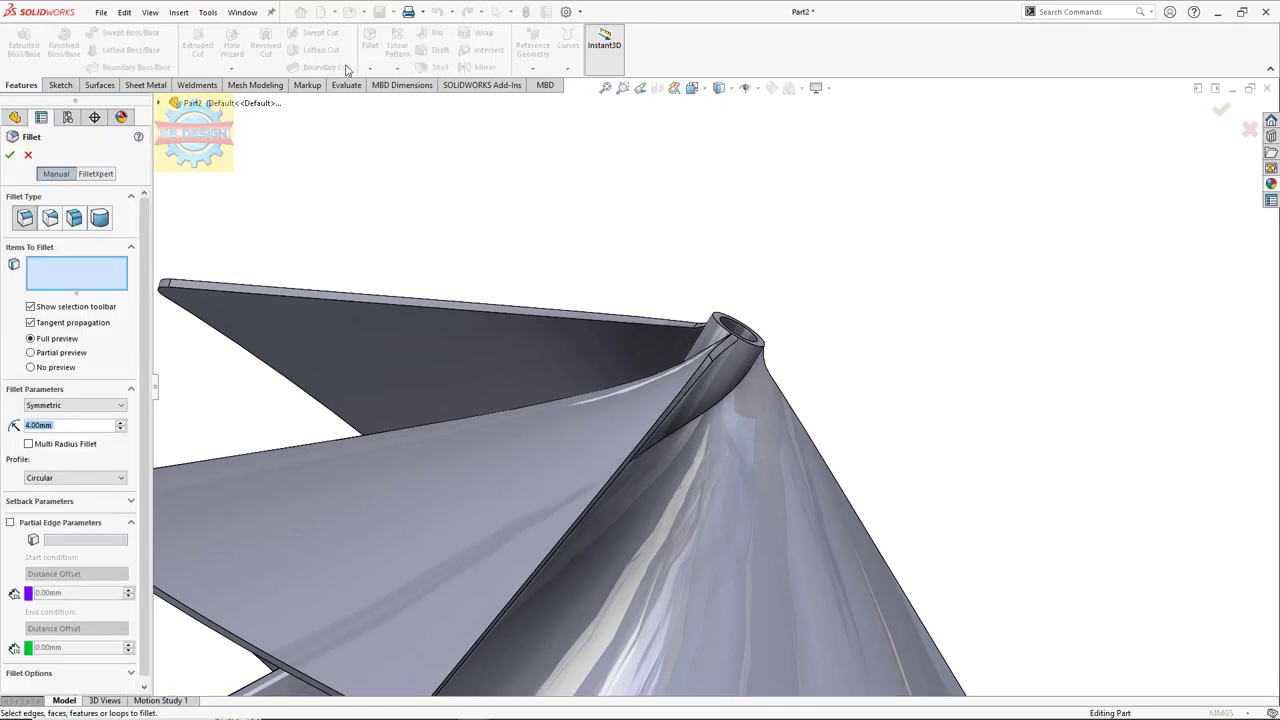
middle_drag(440, 122, 655, 352)
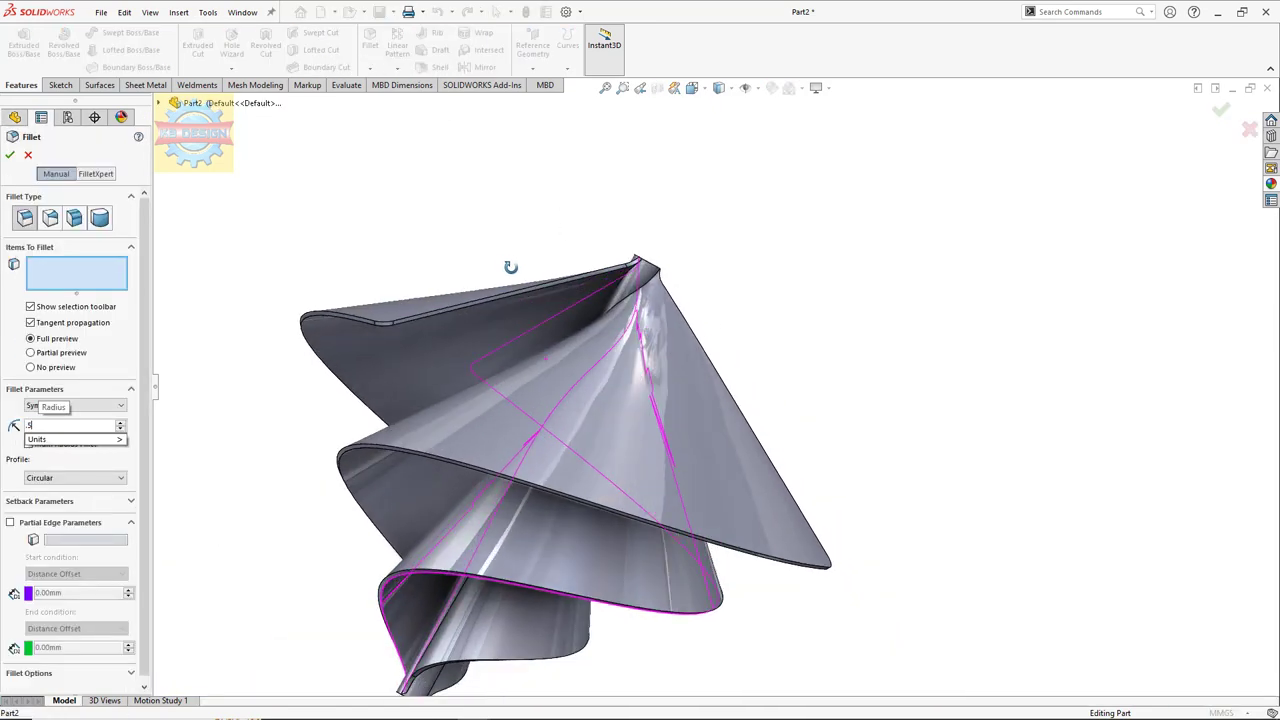
scroll(655, 352, down, 3)
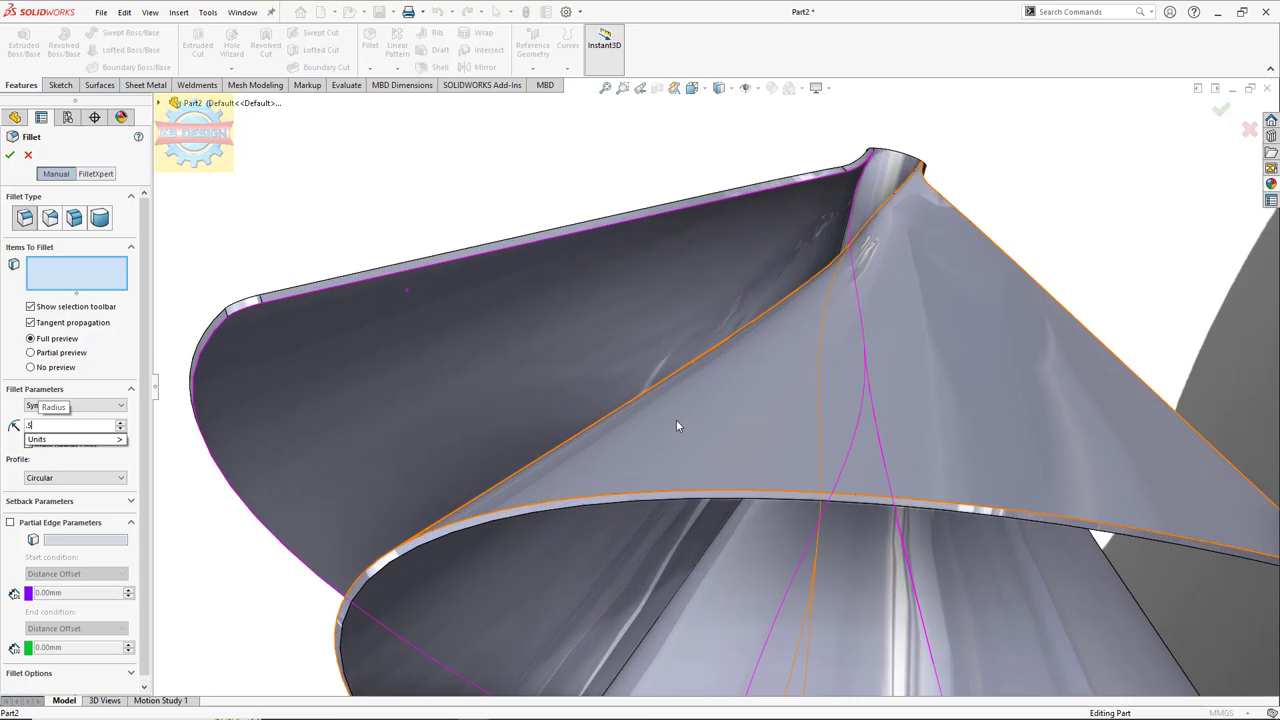
click(564, 504)
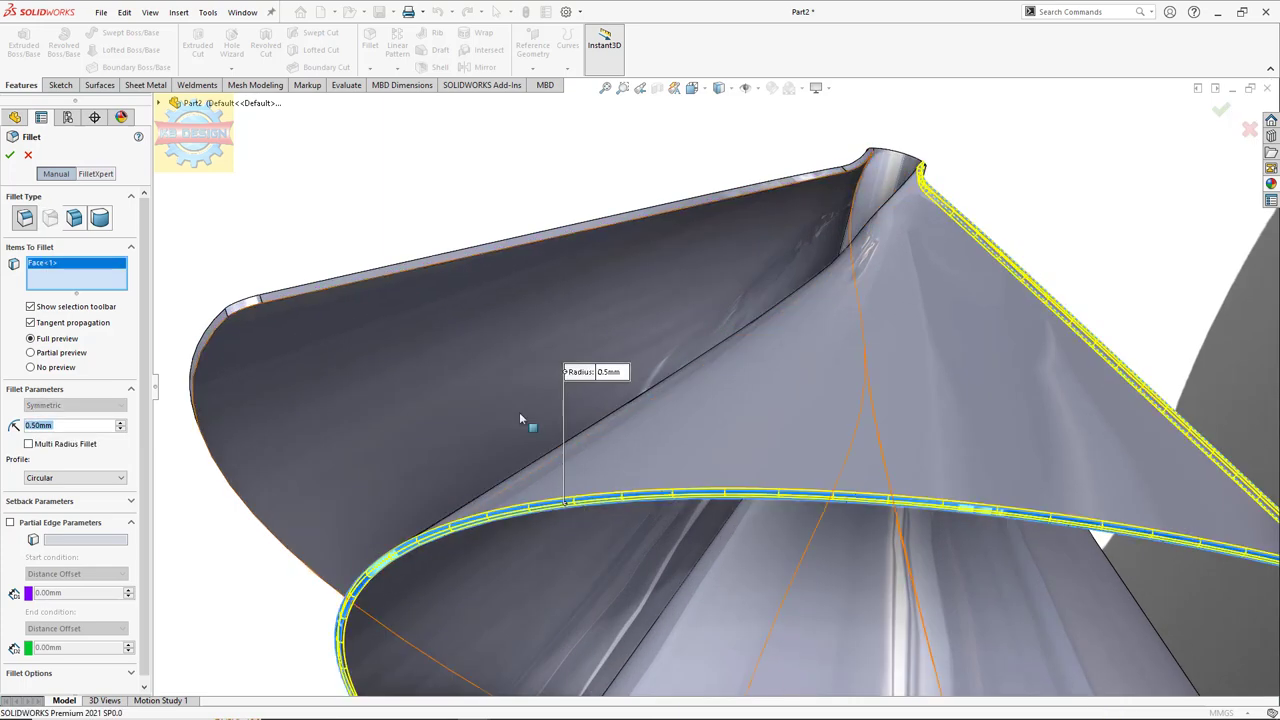
click(363, 283)
- Add the third blade's edge face and apply the 0.5 mm fillet
scroll(437, 289, up, 5)
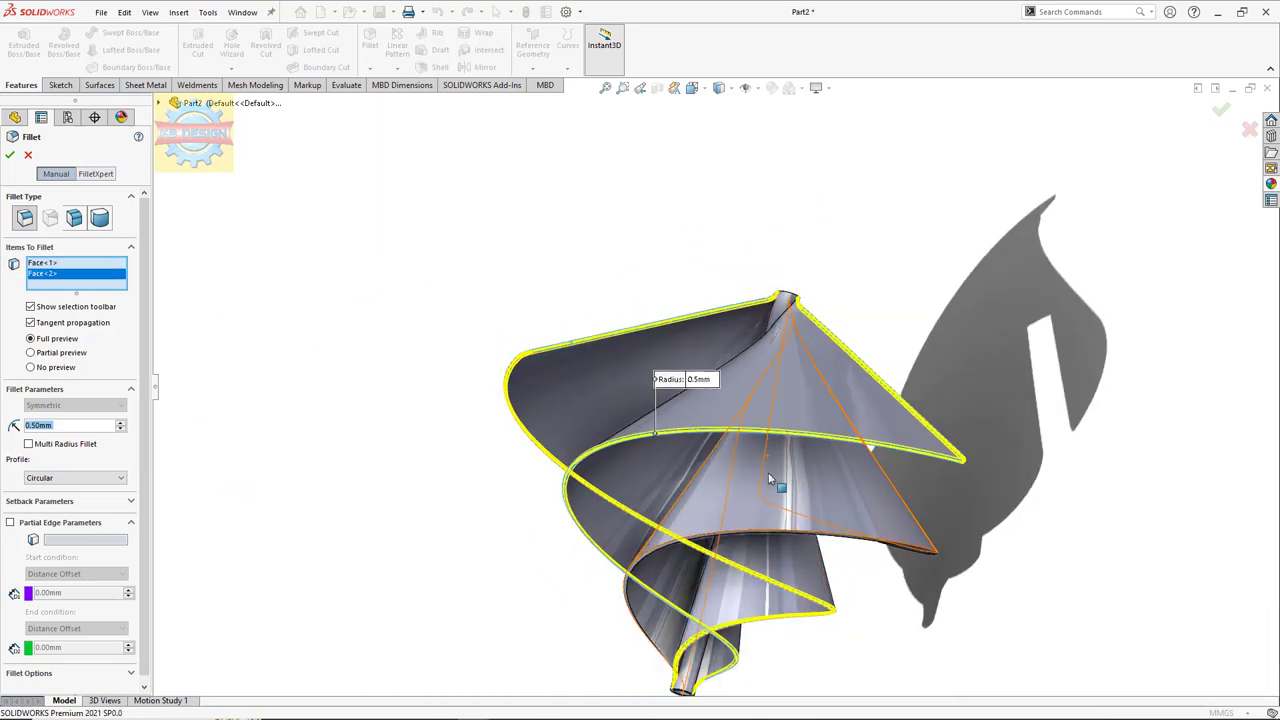
scroll(768, 478, down, 5)
scroll(555, 530, down, 5)
click(511, 508)
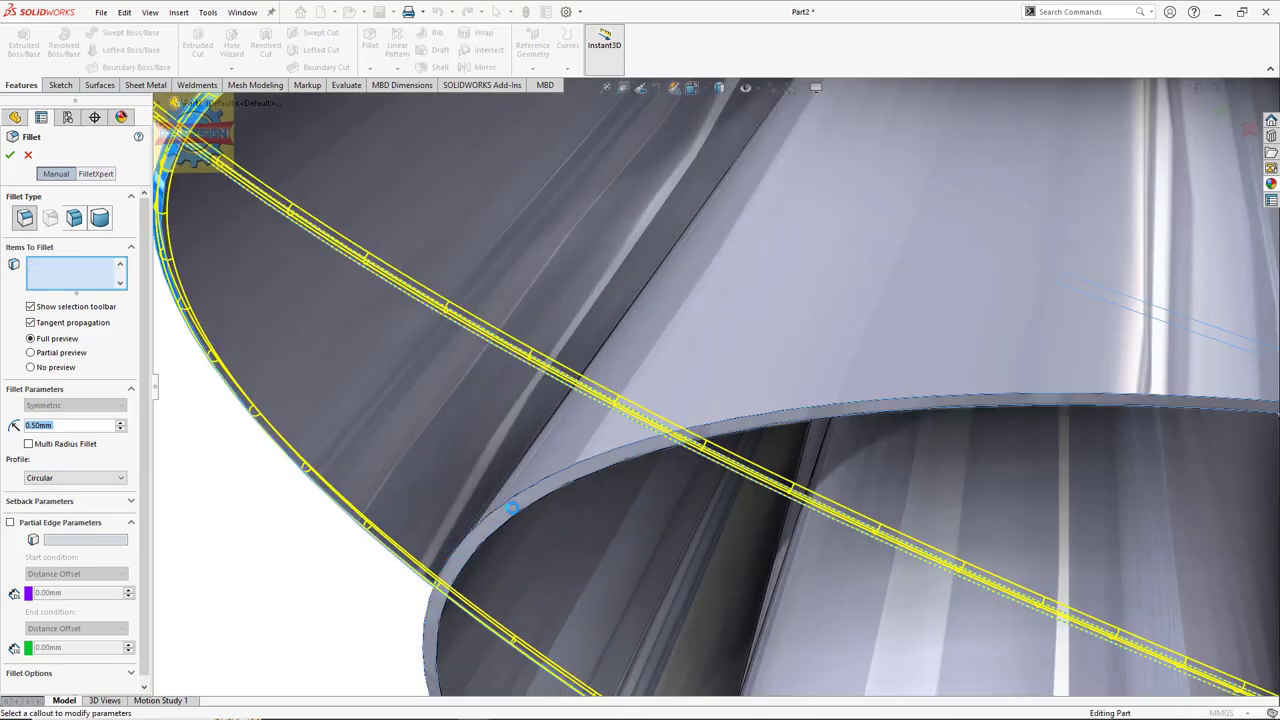
click(518, 512)
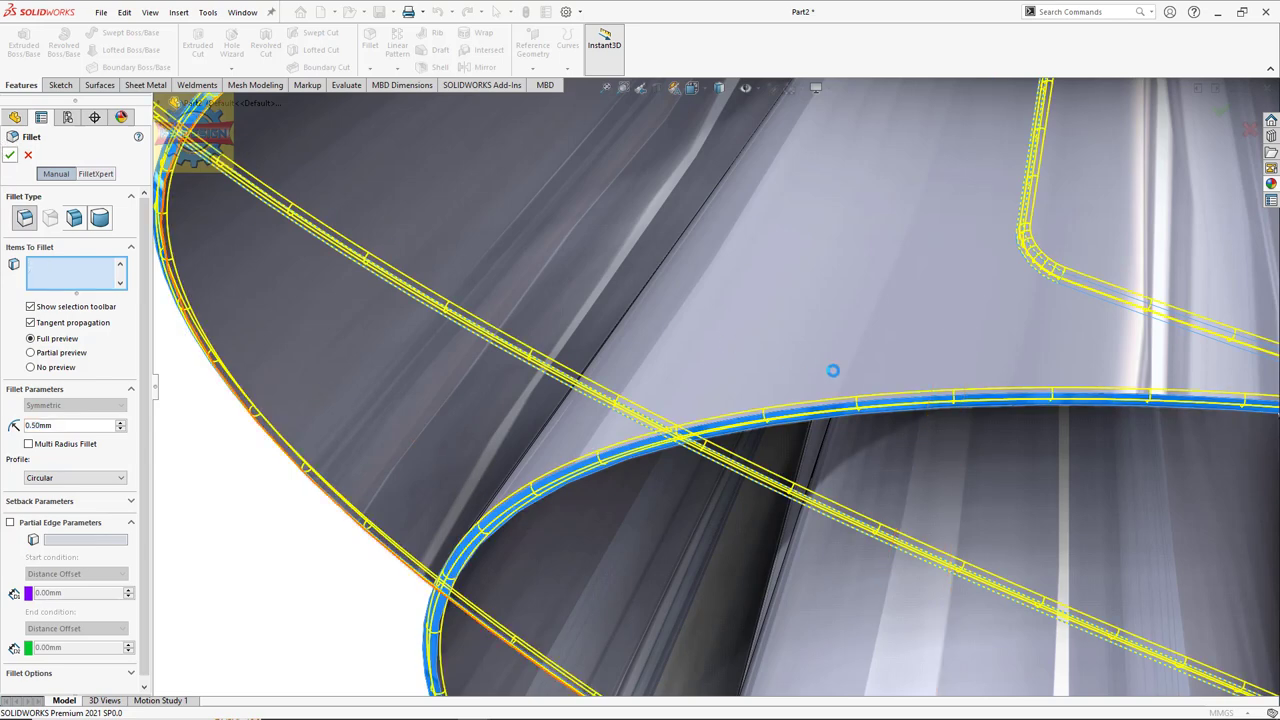
key(f)
middle_drag(833, 370, 1033, 392)
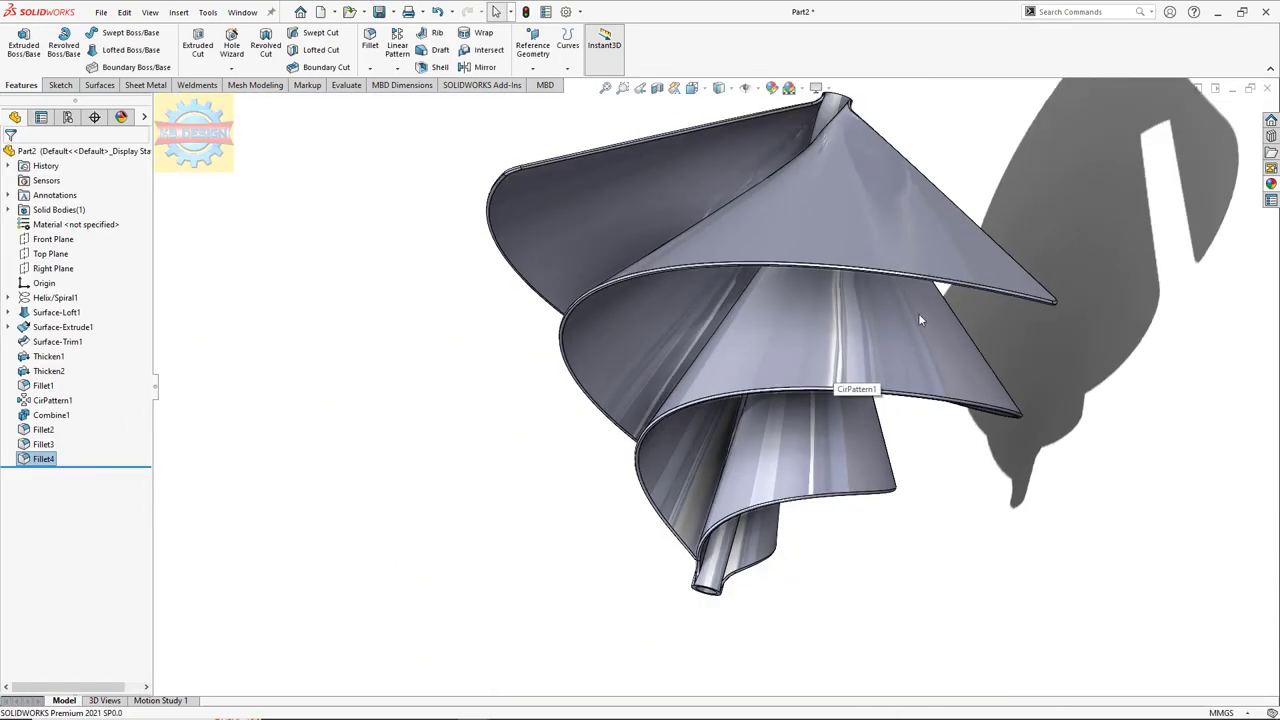
scroll(860, 150, down, 5)
scroll(860, 150, down, 3)
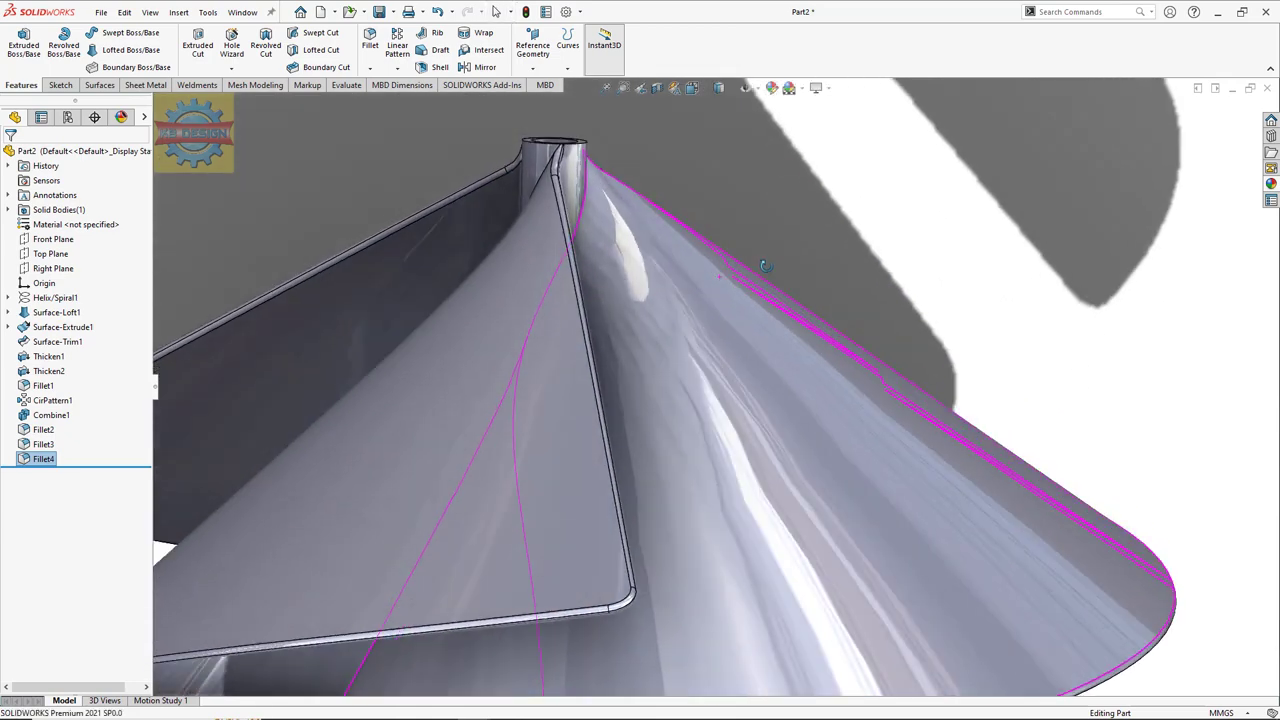
click(371, 44)
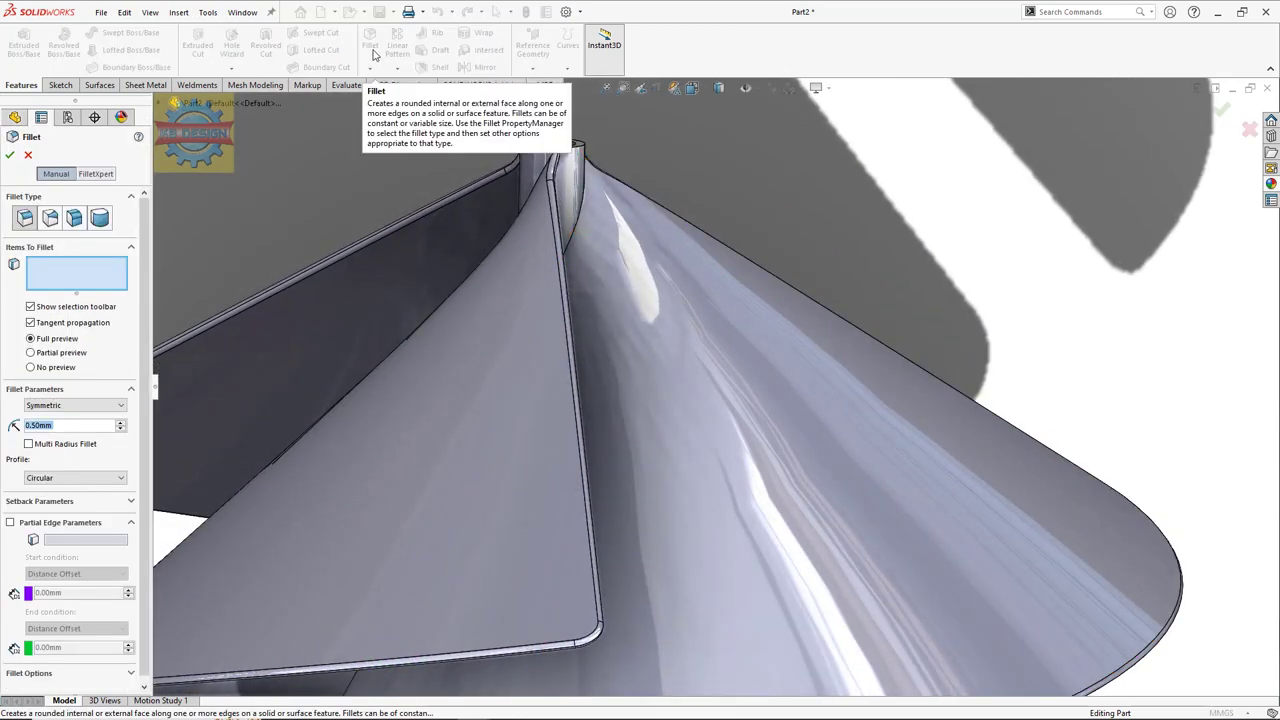
click(578, 209)
middle_drag(580, 213, 745, 254)
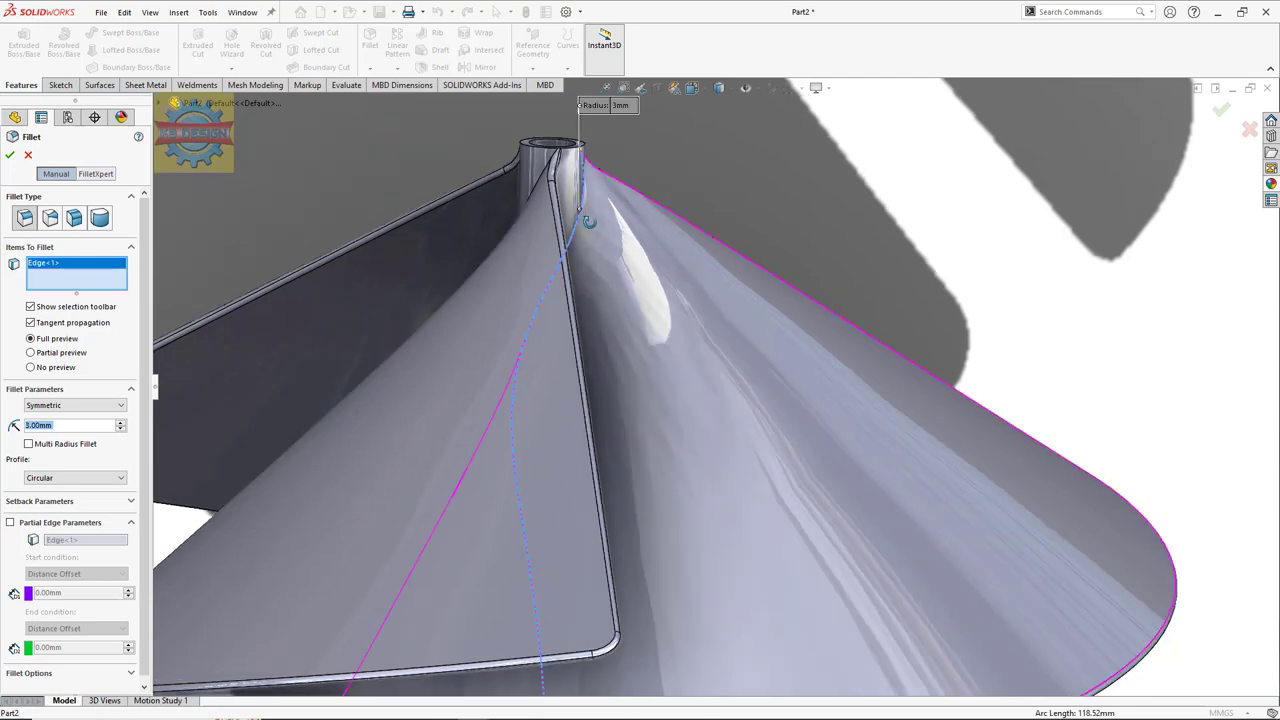
text(2)
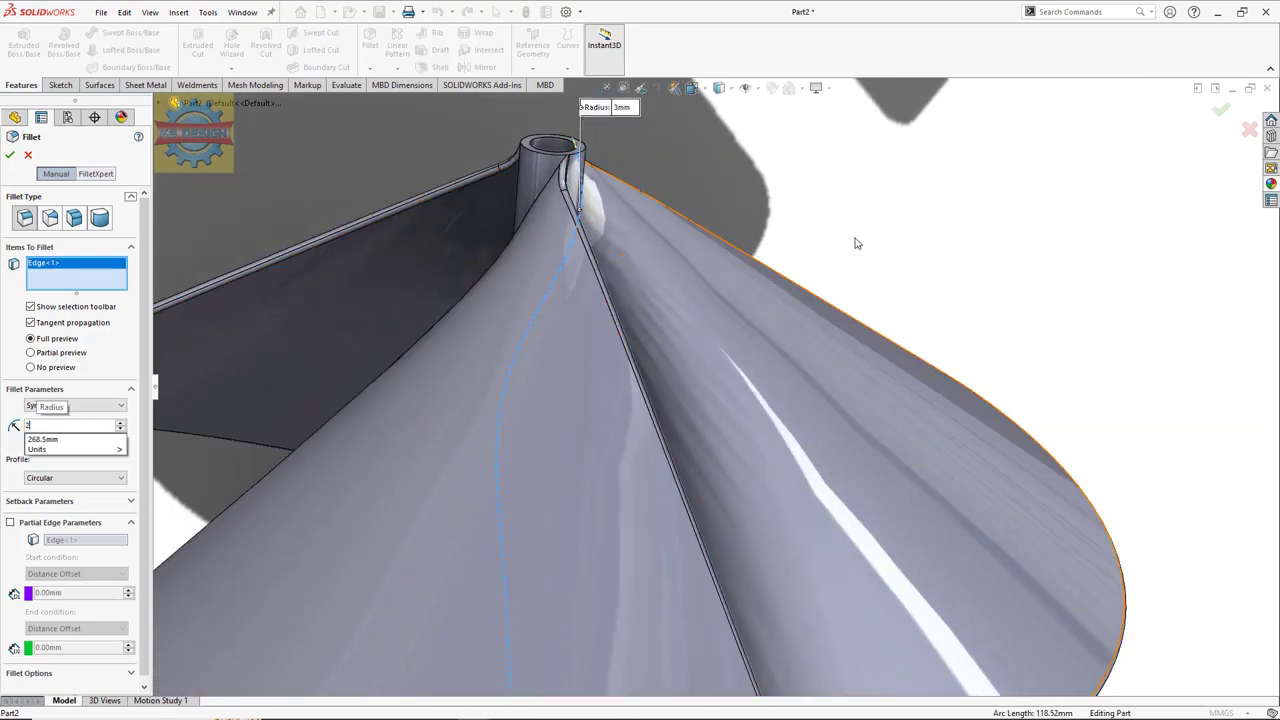
key(Return)
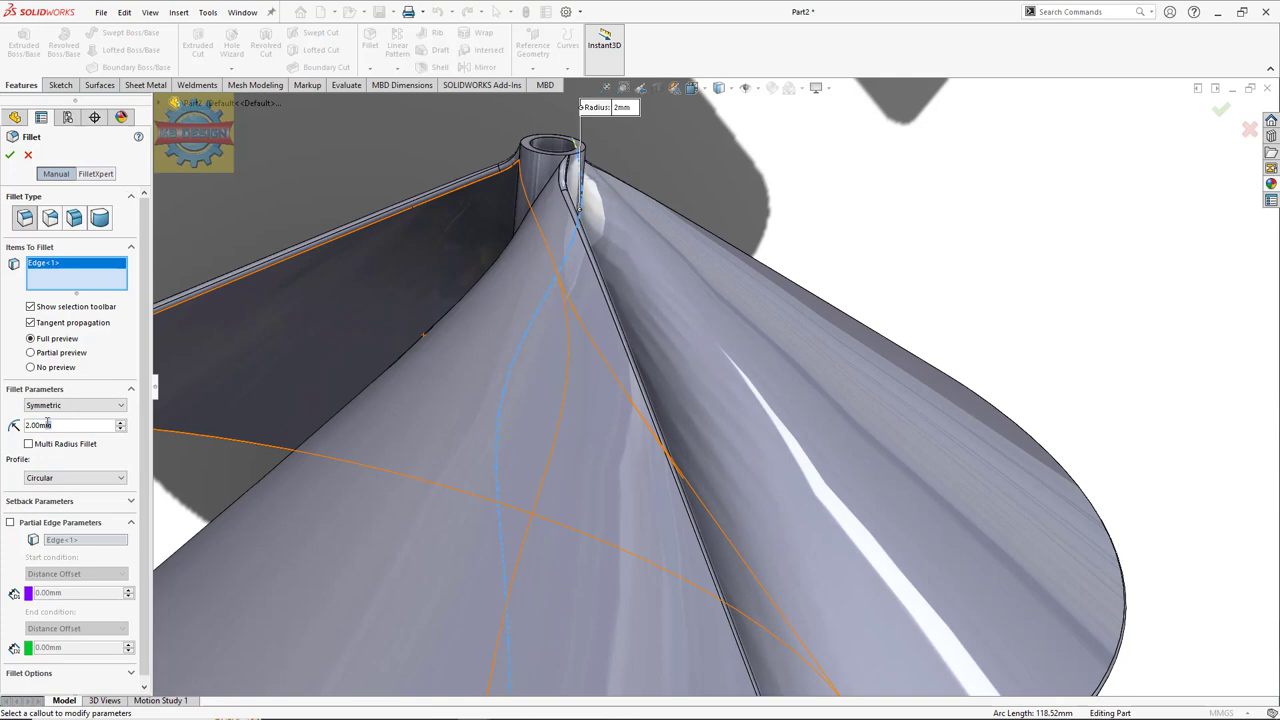
text(1)
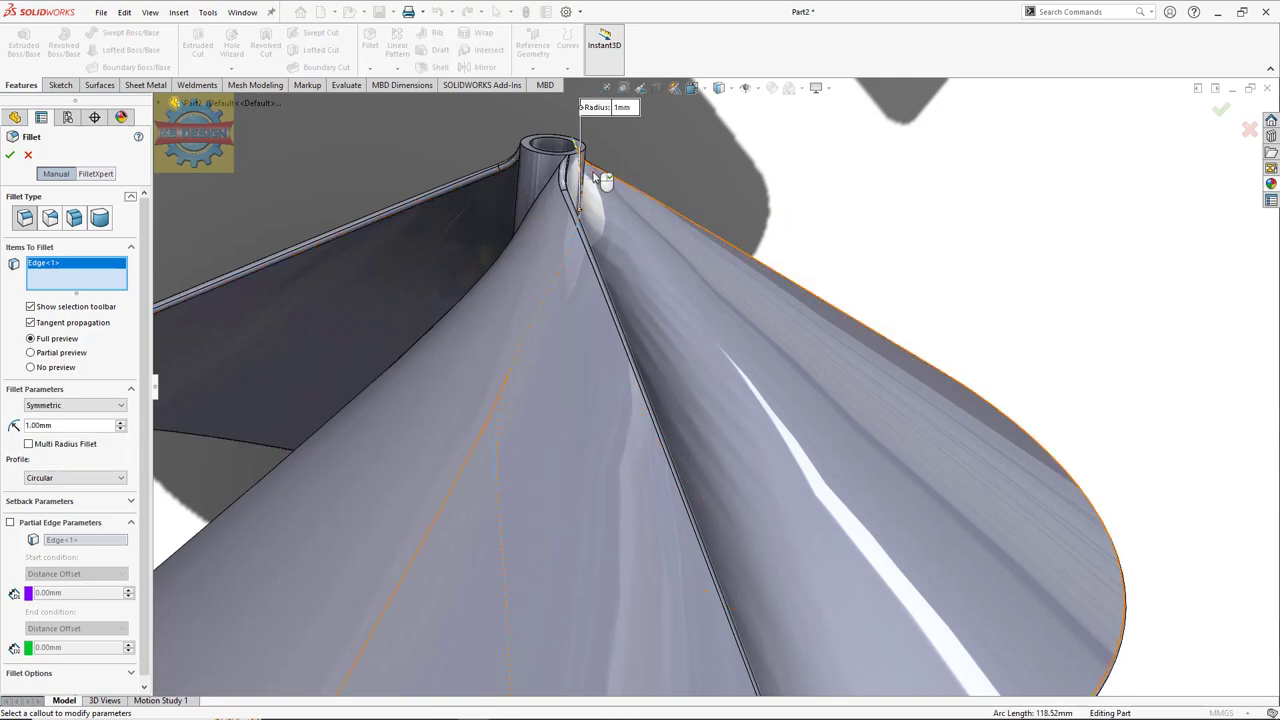
mouse_move(594, 178)
middle_down()
mouse_move(446, 214)
mouse_move(588, 190)
mouse_move(520, 289)
mouse_move(651, 269)
mouse_move(788, 217)
middle_up()
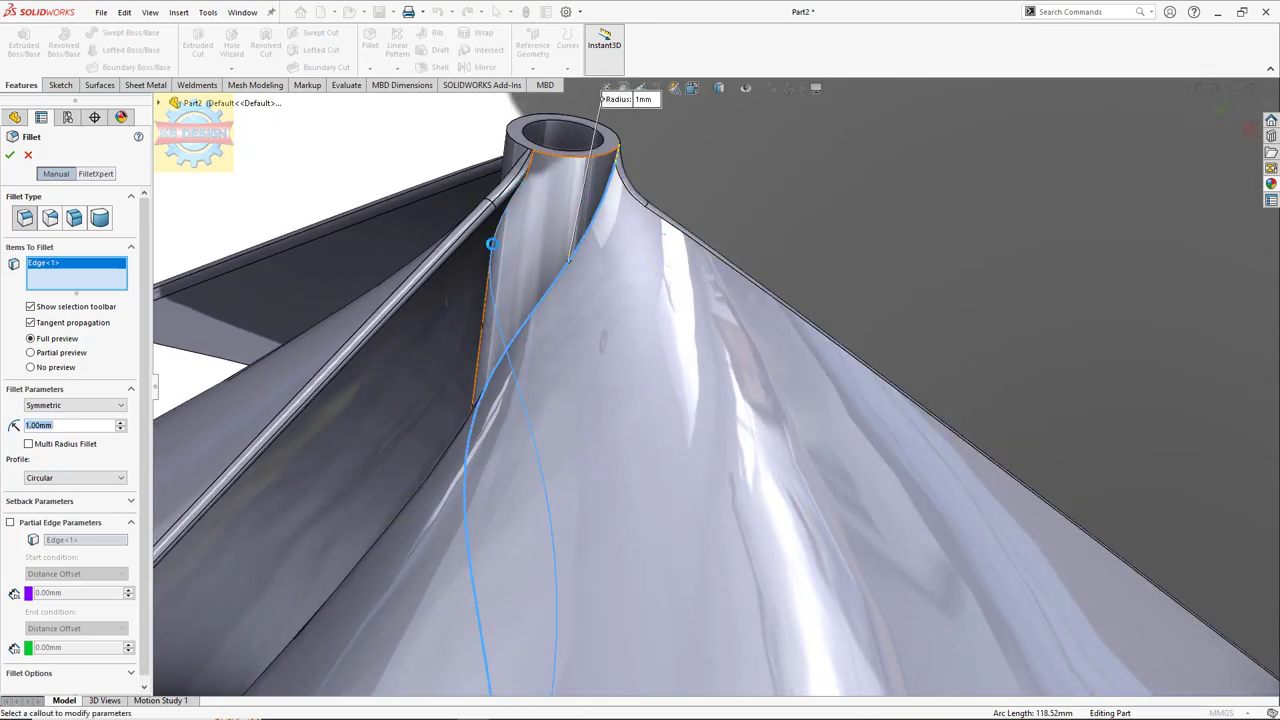
click(492, 245)
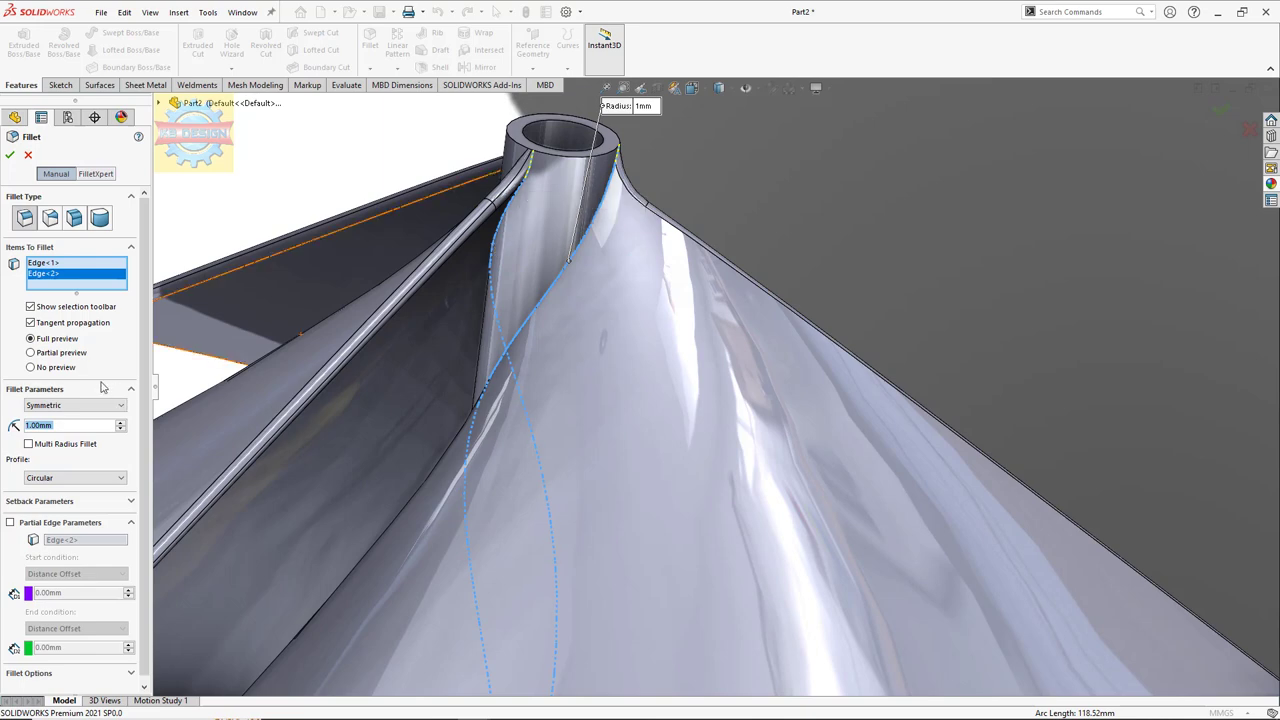
text(5)
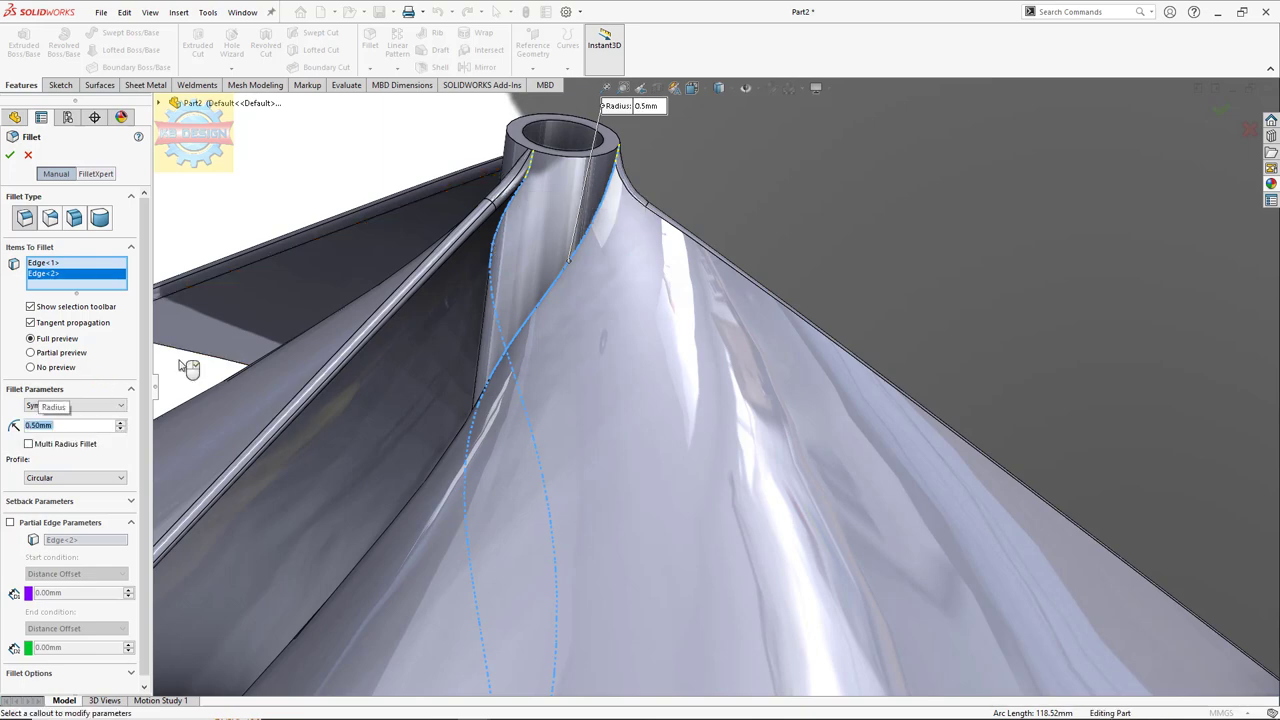
scroll(313, 320, up, 5)
key(Return)
scroll(313, 320, up, 5)
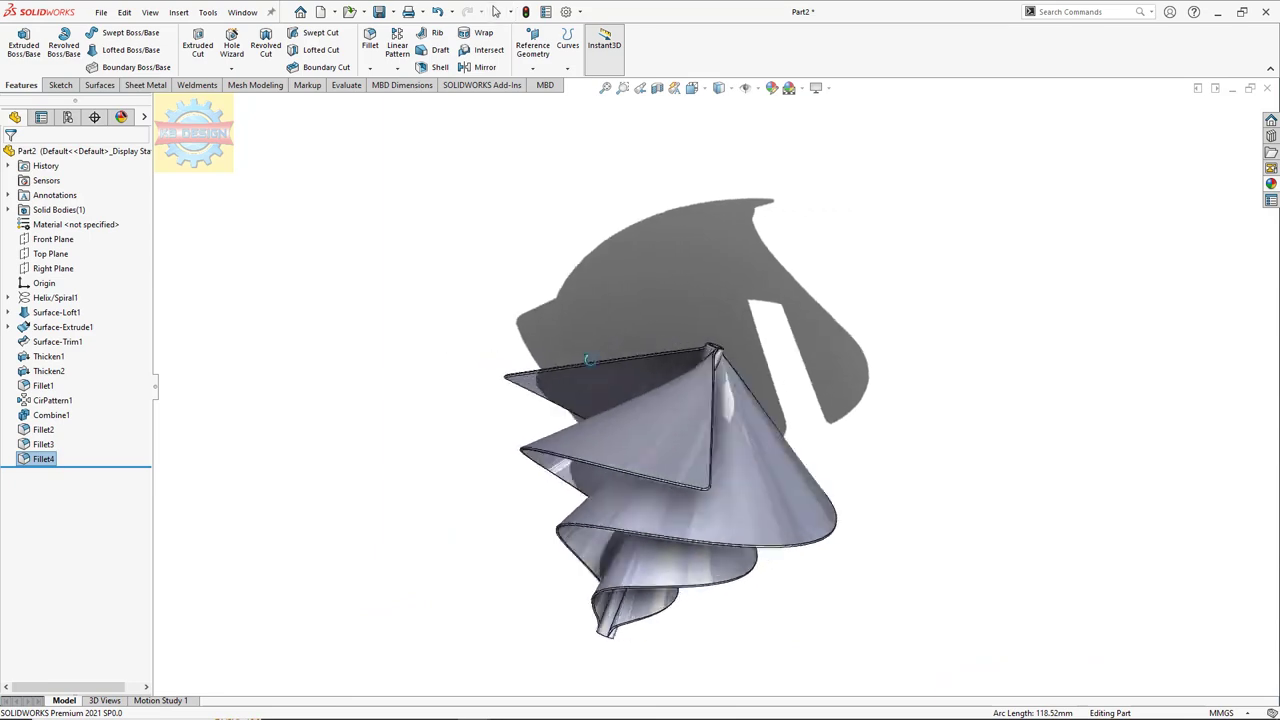
mouse_move(457, 350)
middle_down()
mouse_move(636, 592)
mouse_move(784, 494)
mouse_move(745, 570)
middle_up()
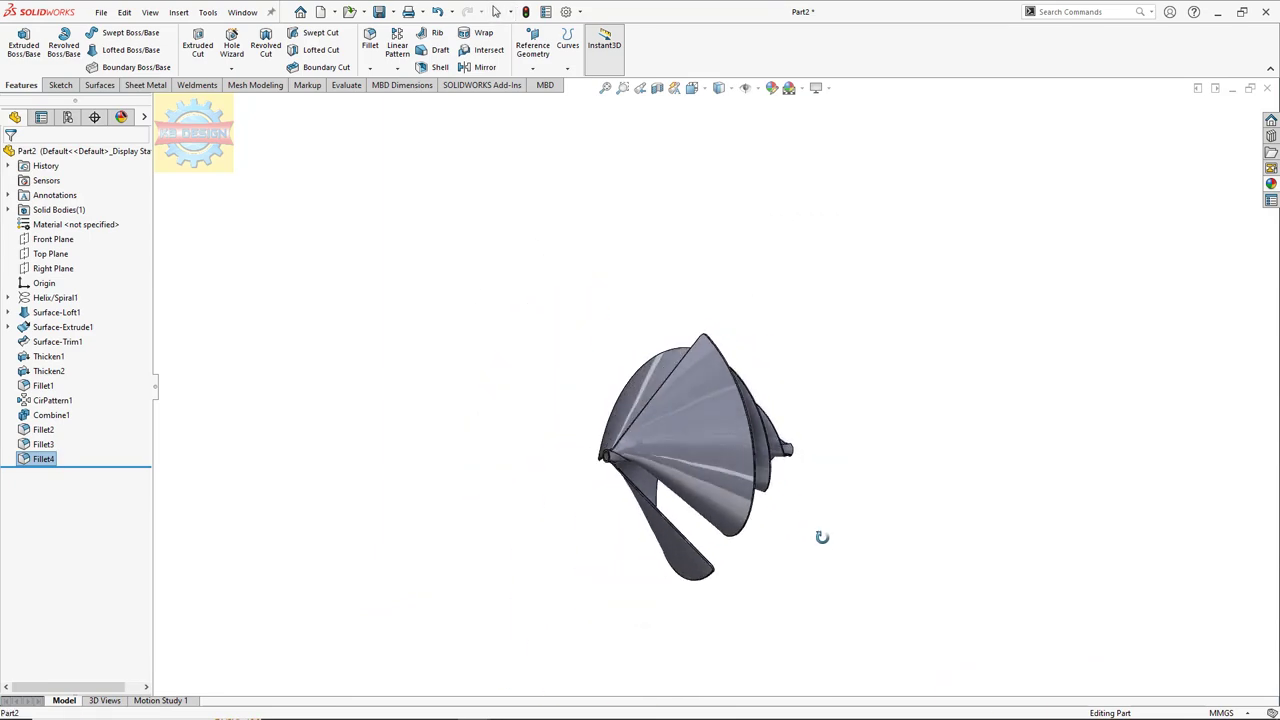
scroll(741, 550, down, 3)
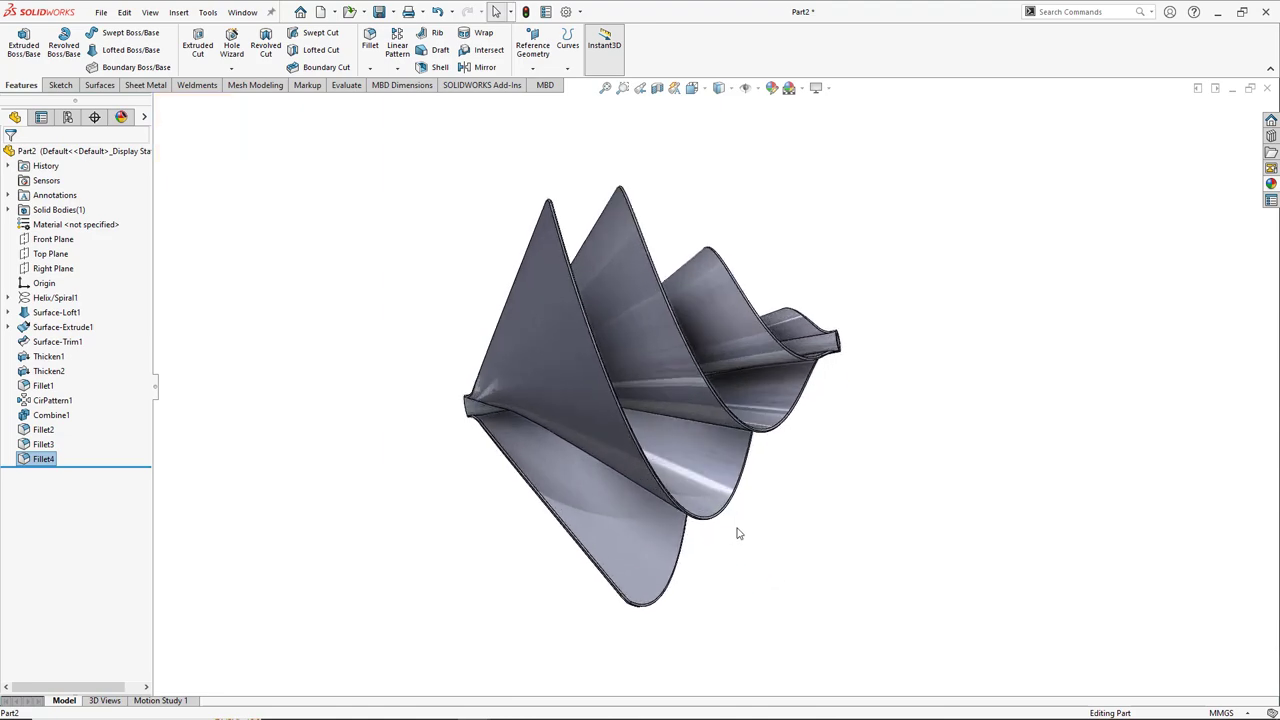